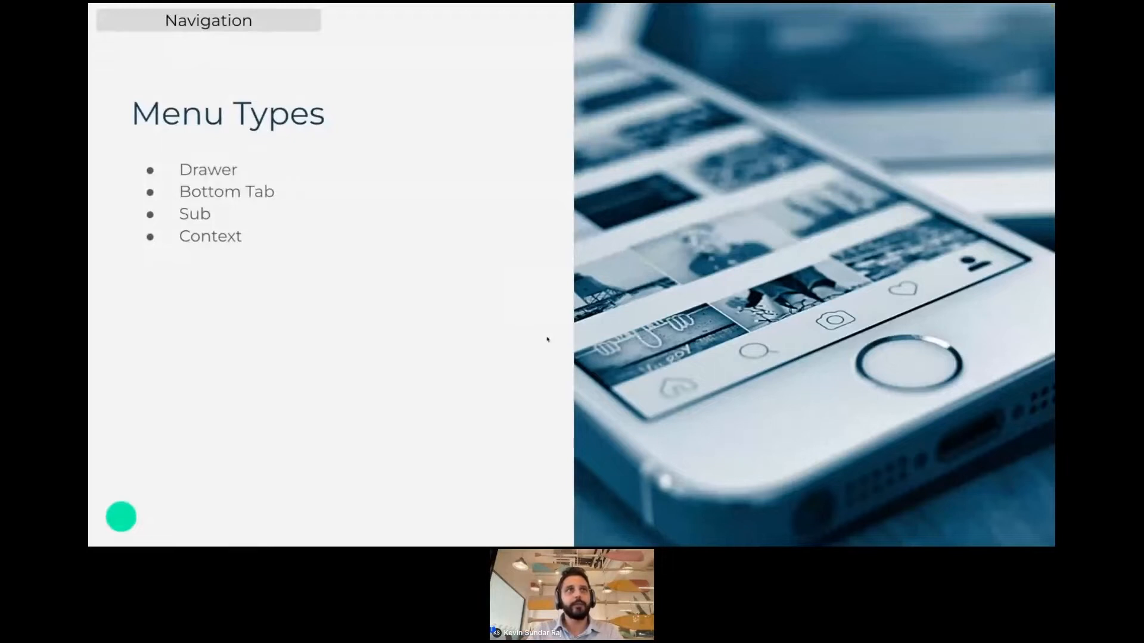
key(Right)
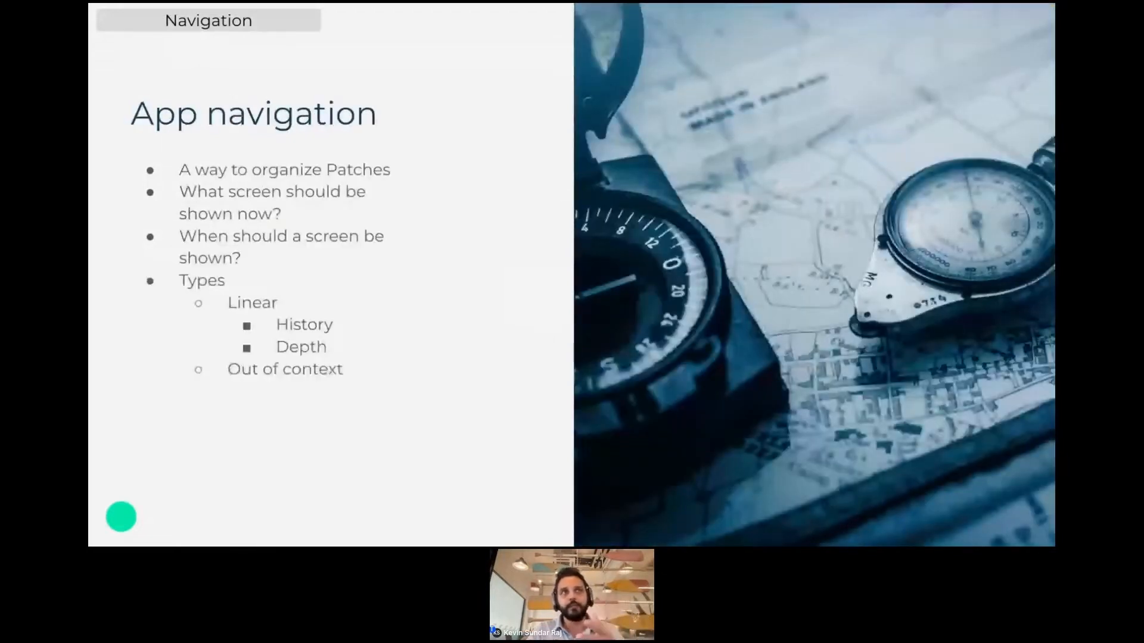
key(Left)
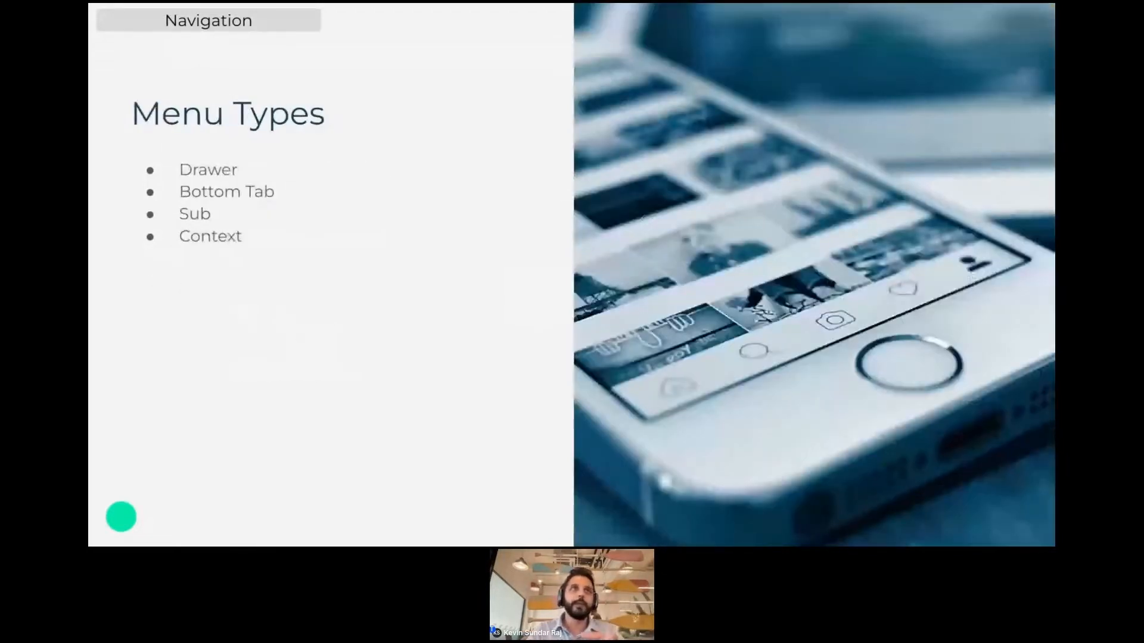
key(Right)
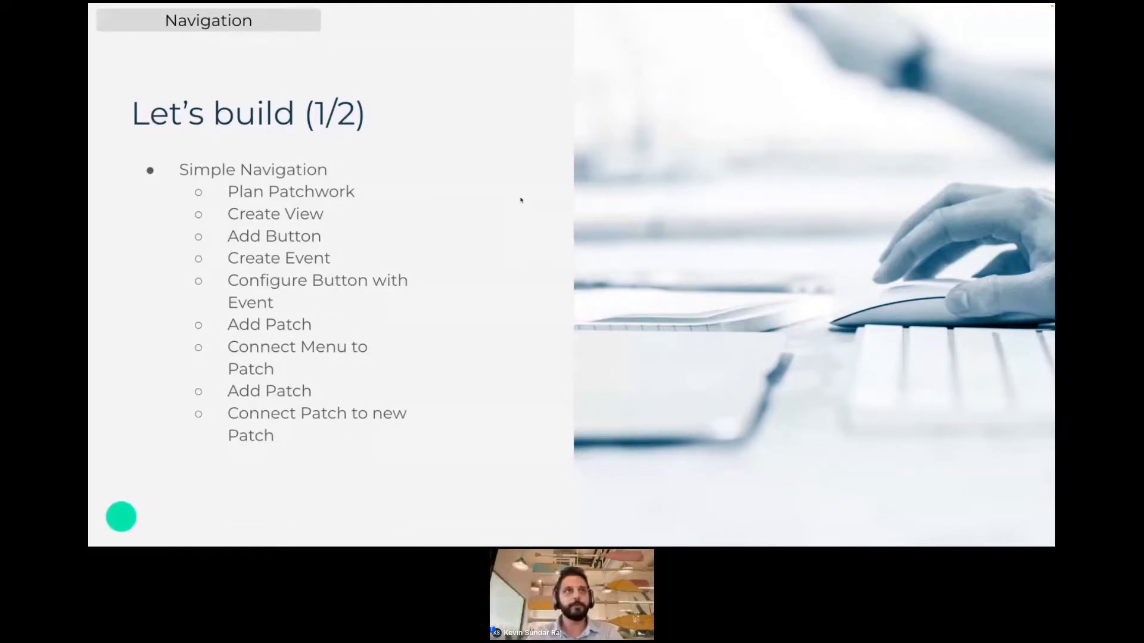
Step: Switch to the Appspotr builder and create a new view named MyButtonScreen in the Webinar 1 app
key(ctrl+Left)
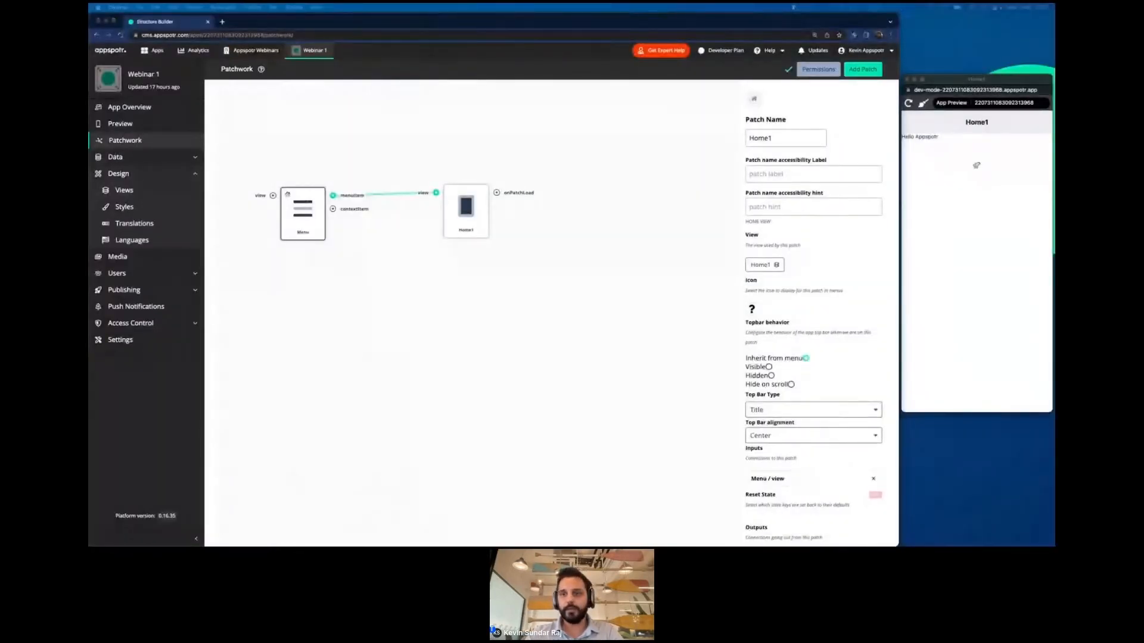
click(135, 191)
click(872, 70)
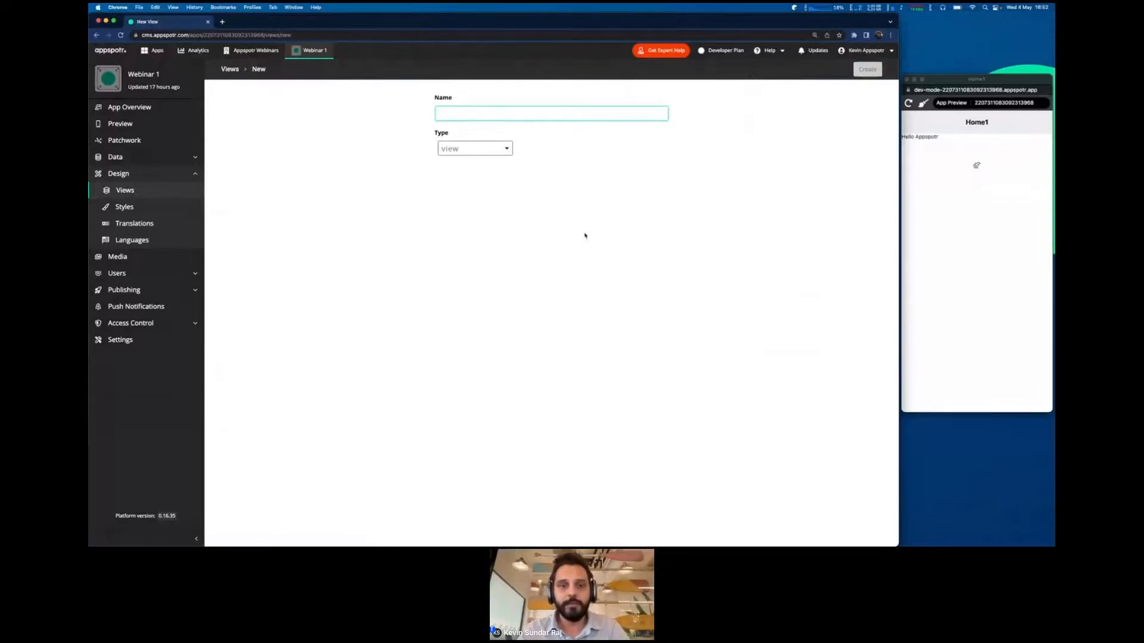
text(M)
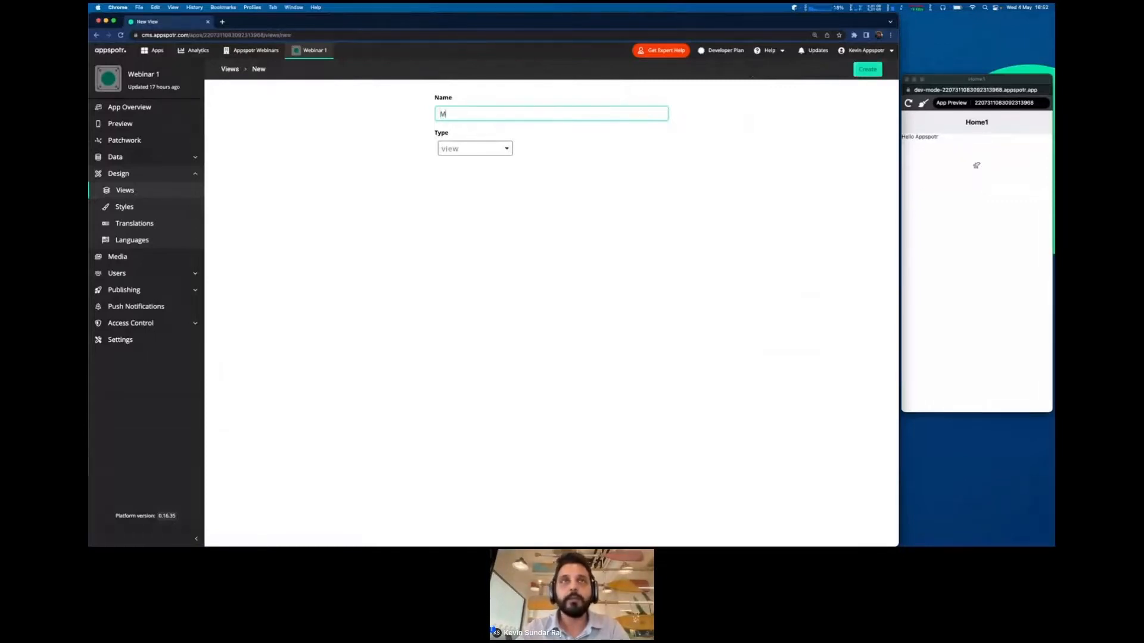
text(ySecon)
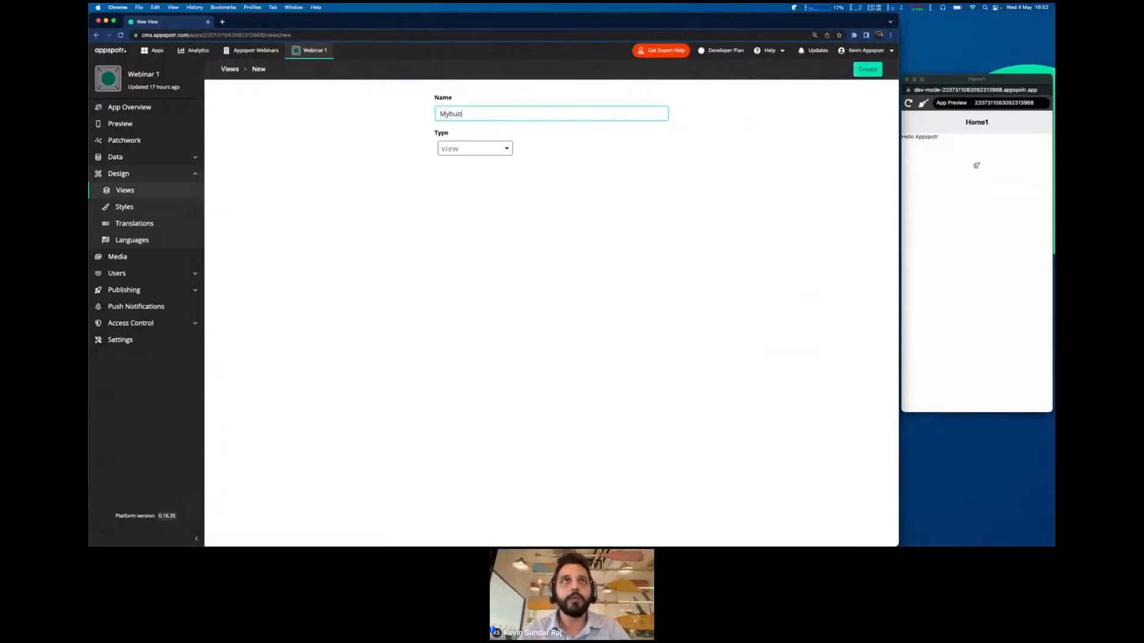
key(BackSpace)
key(BackSpace)
key(BackSpace)
key(BackSpace)
key(BackSpace)
text(ButtonScreen)
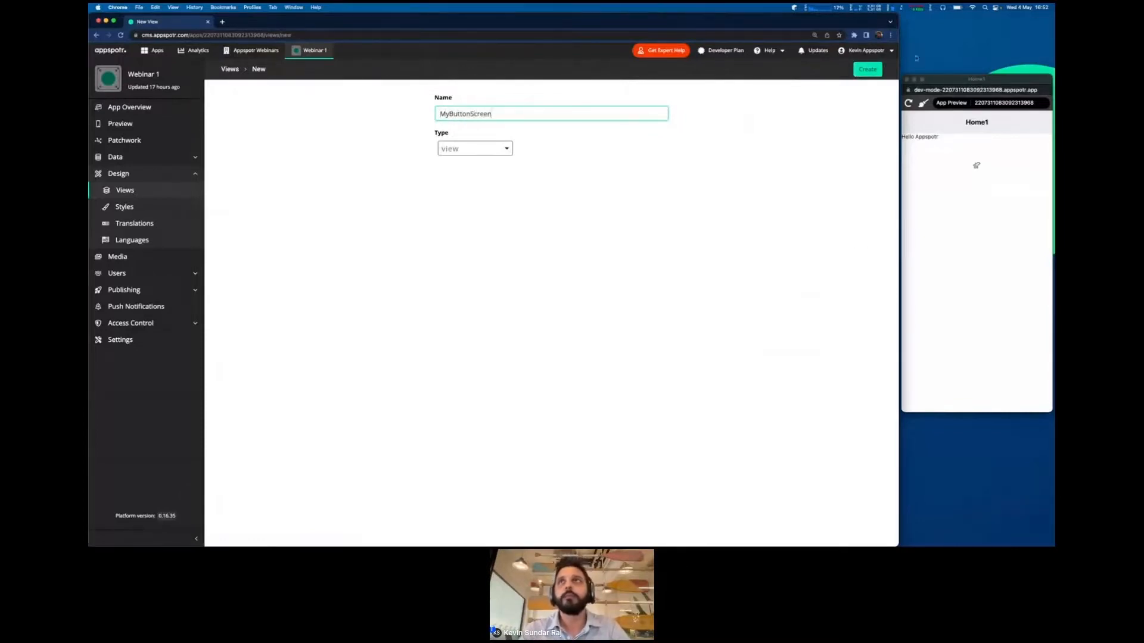
click(868, 69)
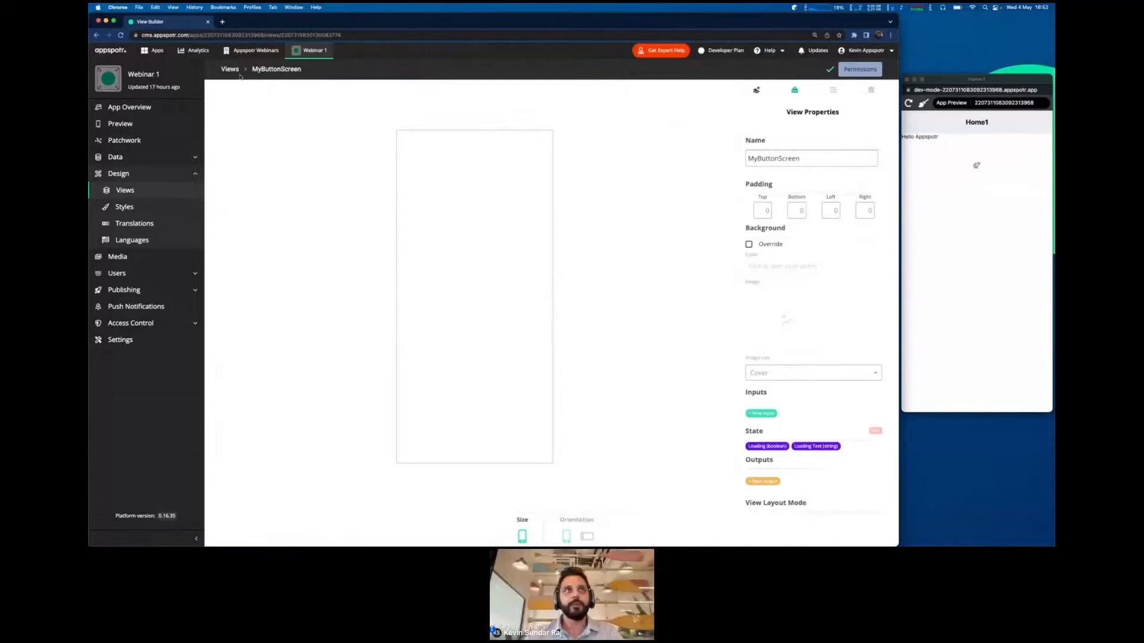
Step: Add a Button component to the empty MyButtonScreen view
click(756, 90)
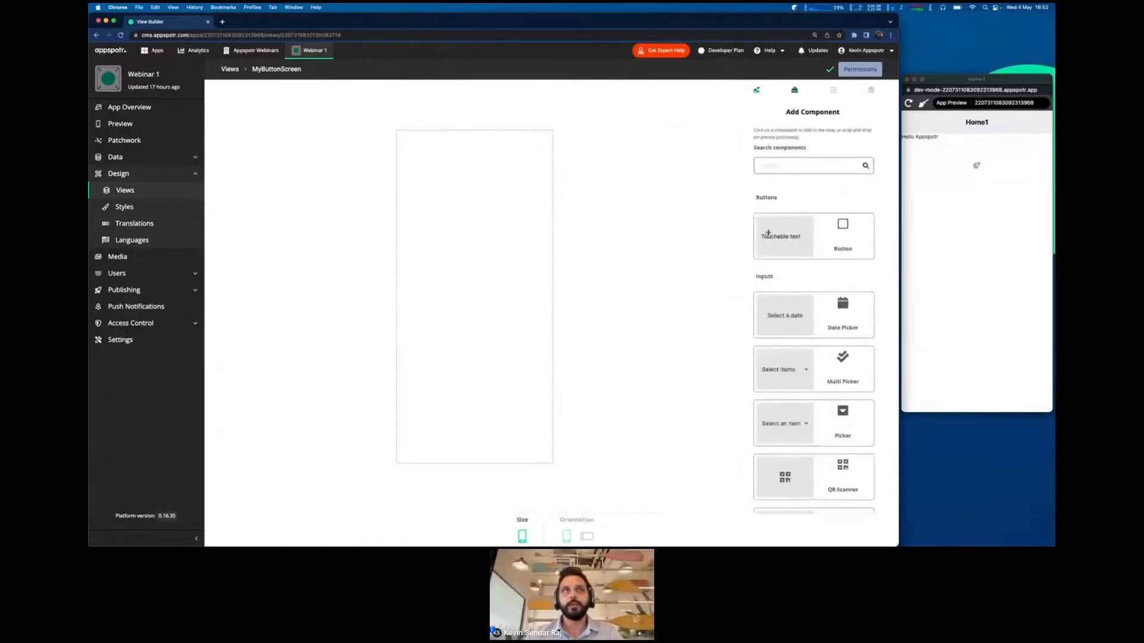
click(768, 235)
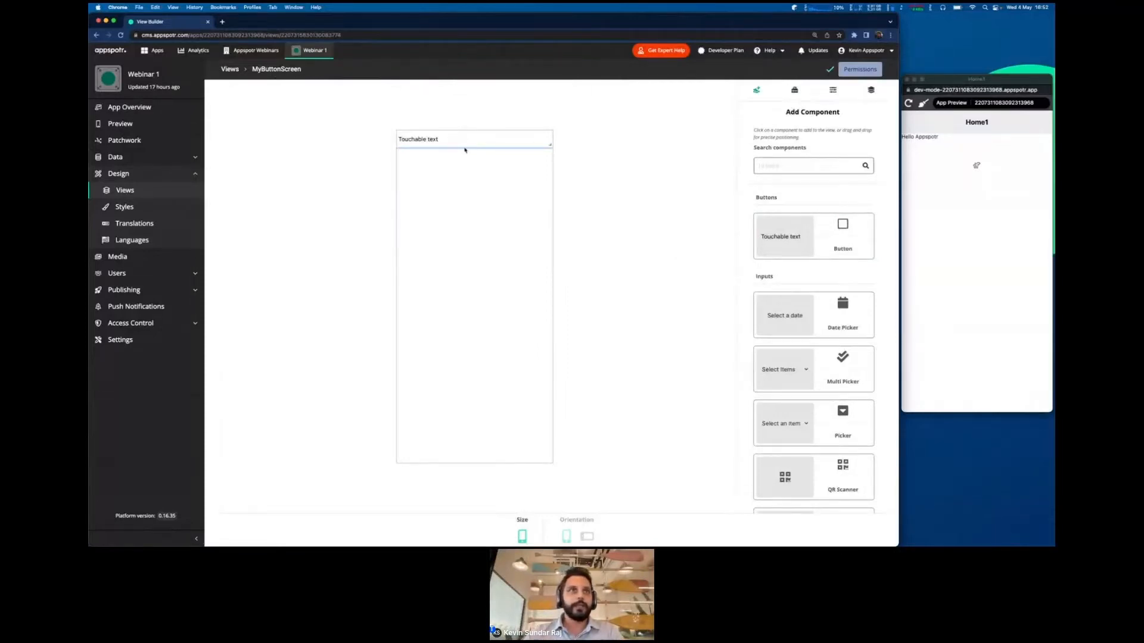
key(ctrl+Right)
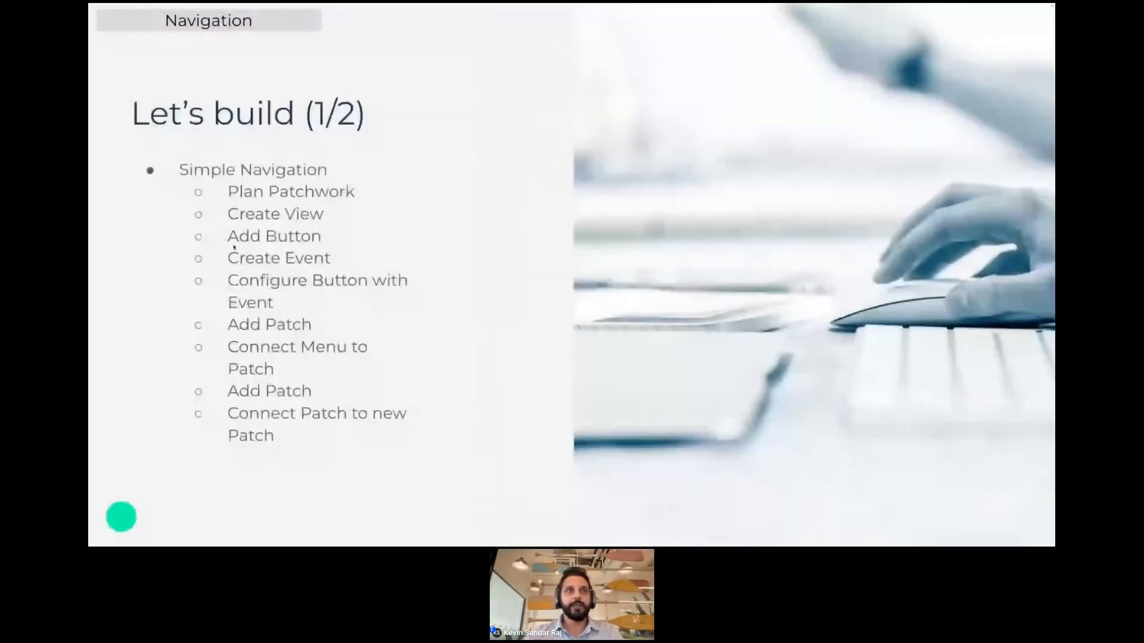
key(ctrl+Left)
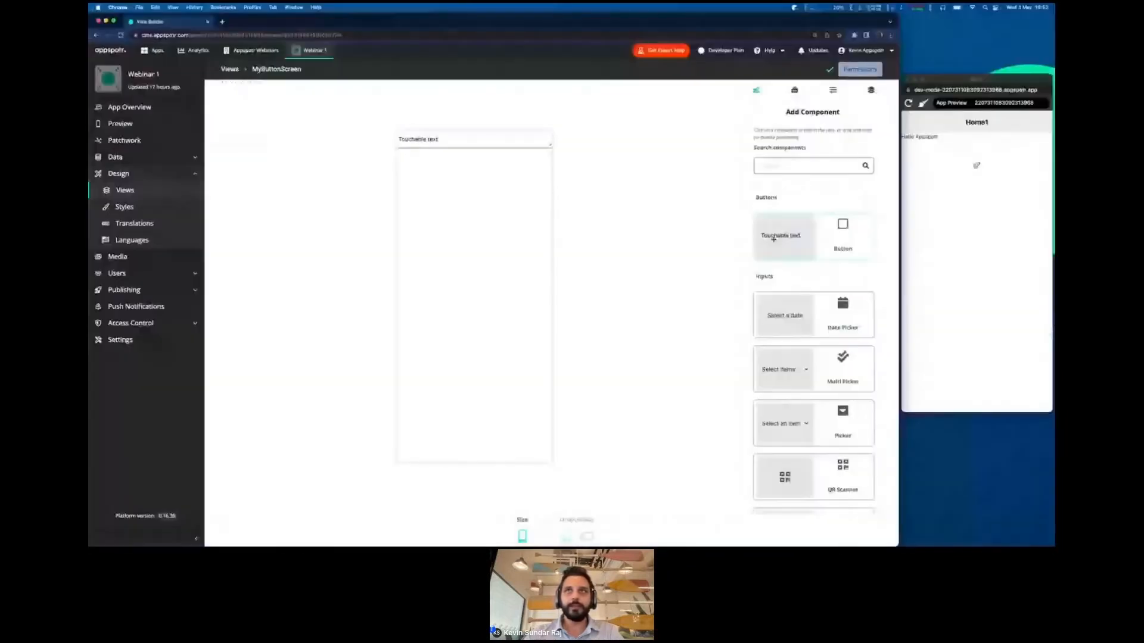
Step: Set the button component's text to Navigate
click(833, 90)
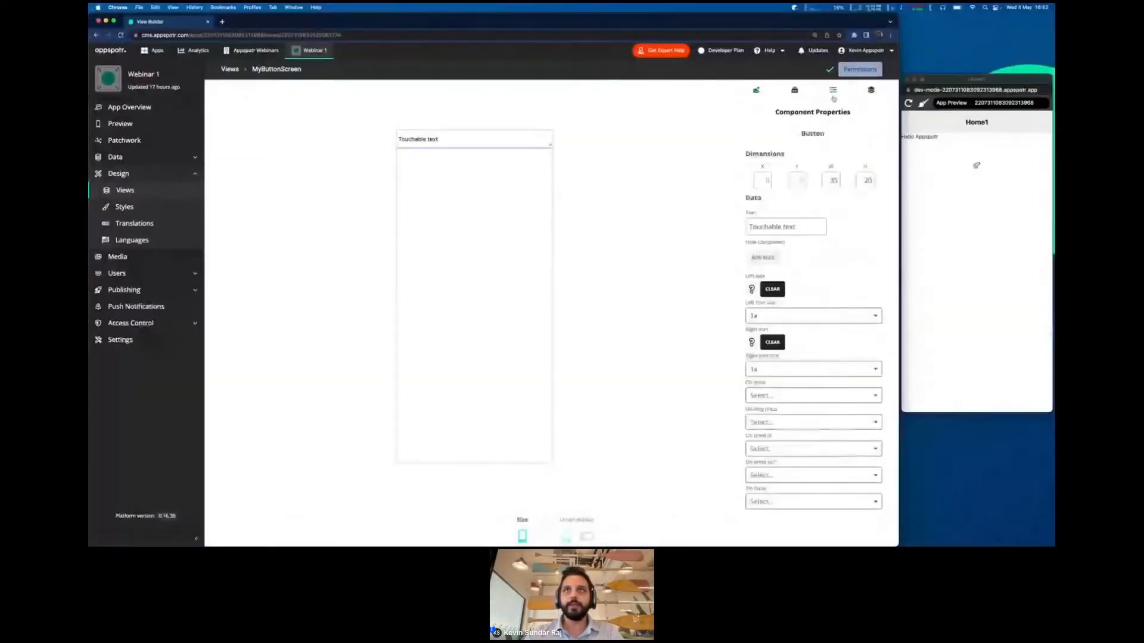
triple_click(780, 227)
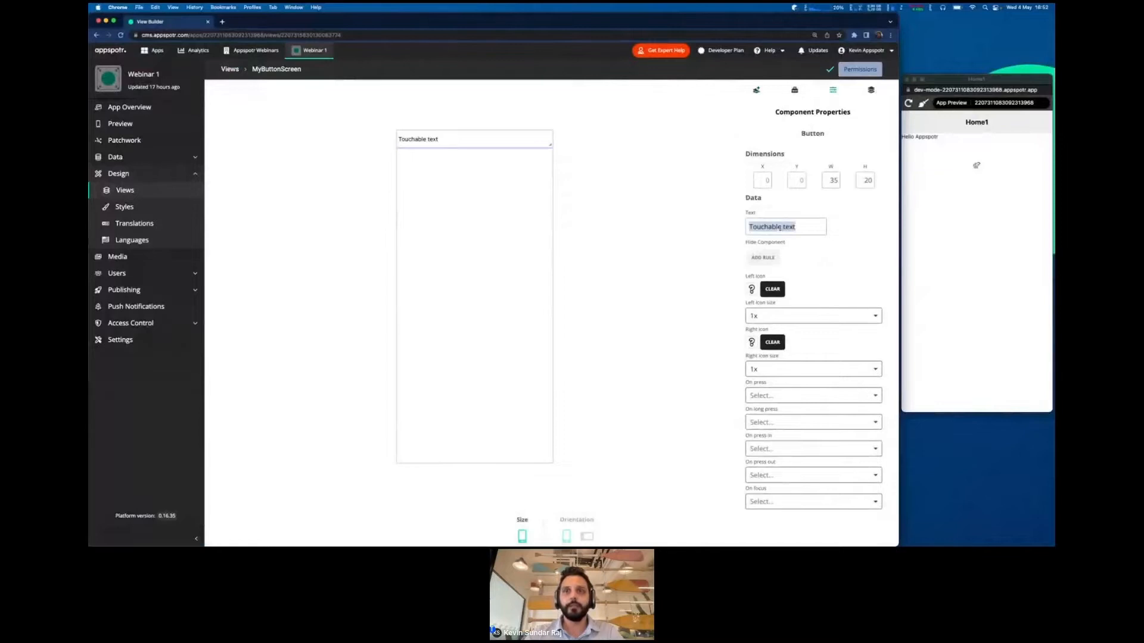
text(Na)
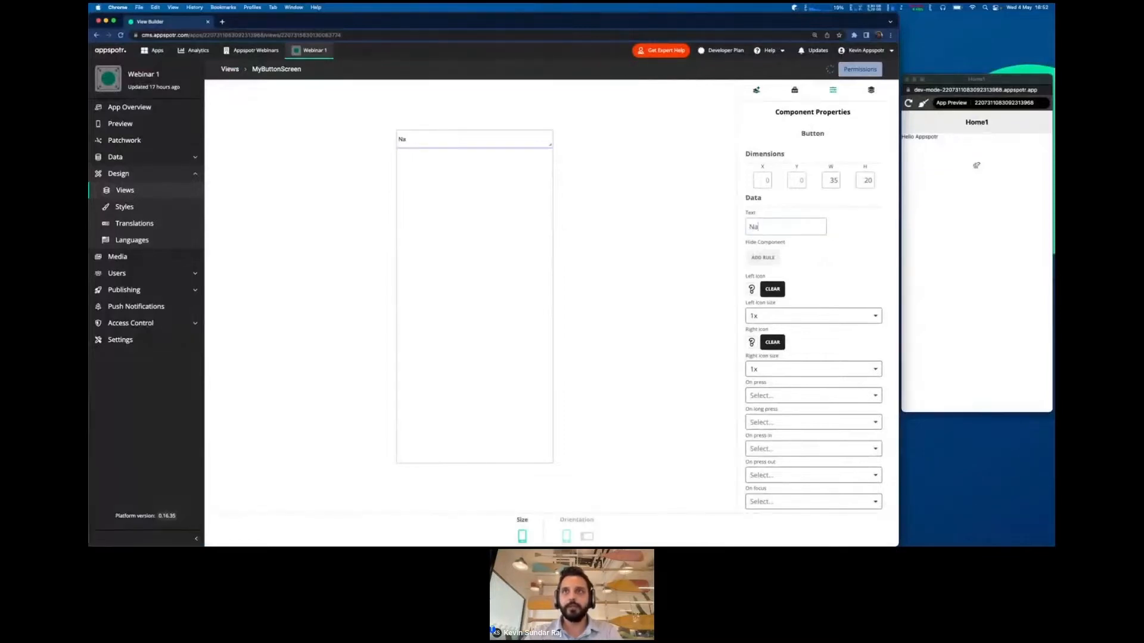
text(vigate)
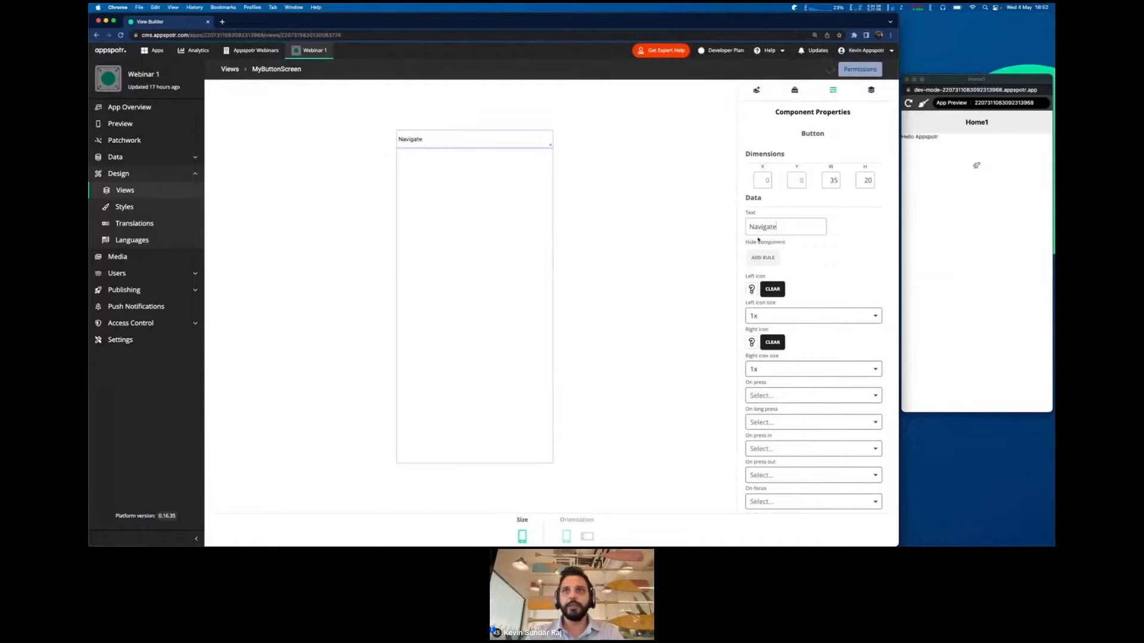
Step: Enable the styling override for the Navigate button and set its text alignment to center
scroll(747, 243, down, 10)
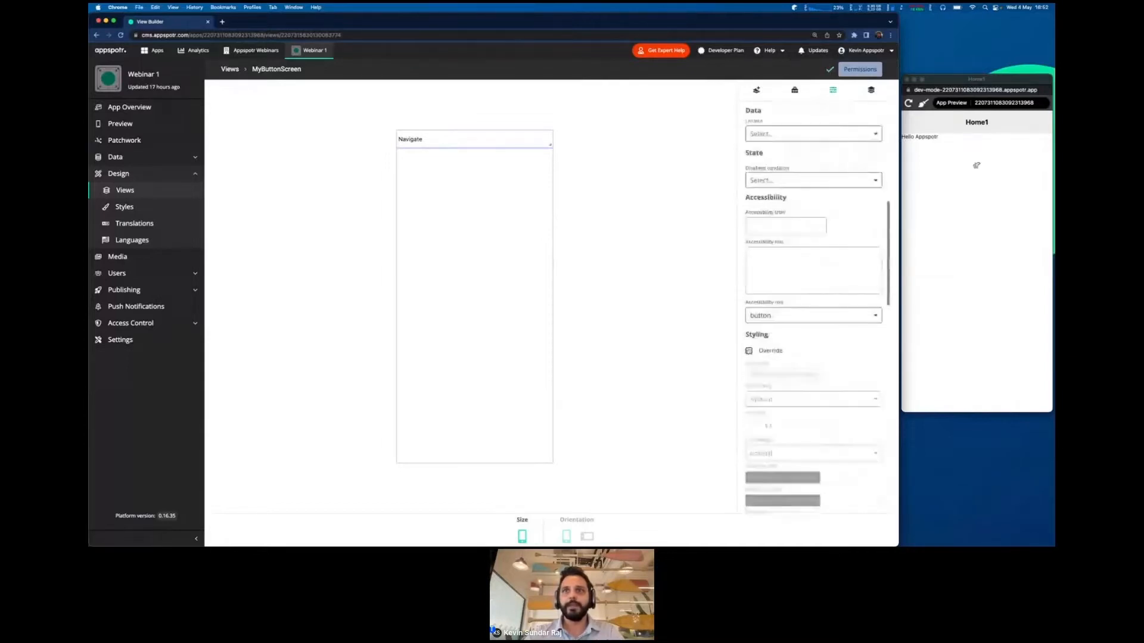
scroll(749, 353, down, 3)
click(774, 348)
click(764, 386)
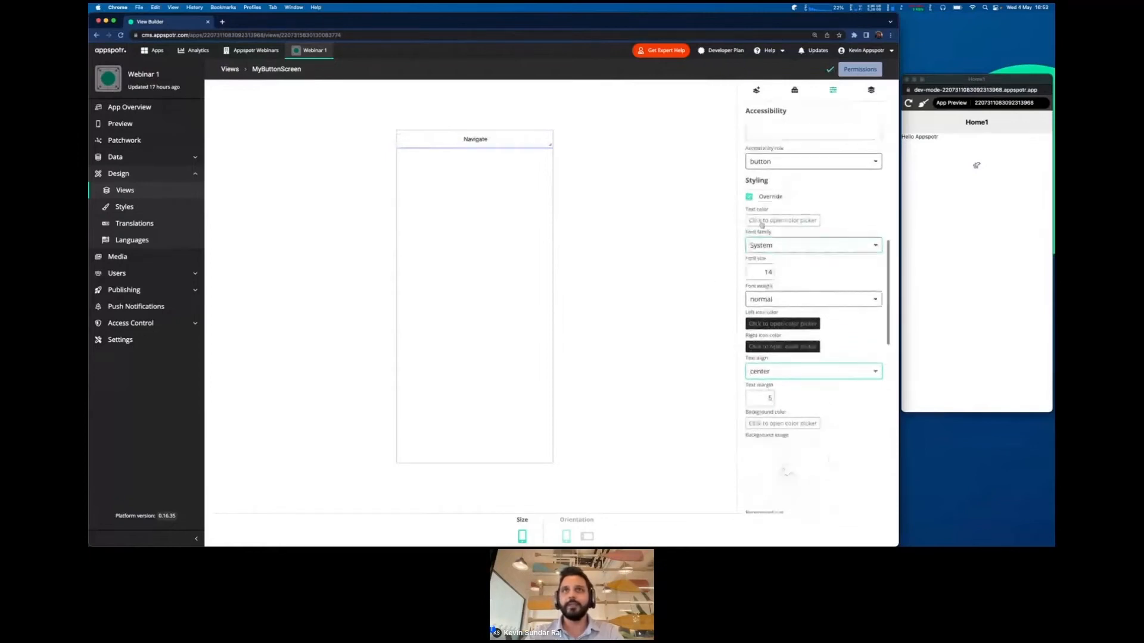
Step: Set the Navigate button's text color to the dark blue preset #0E3951 and its font weight to bold
click(763, 222)
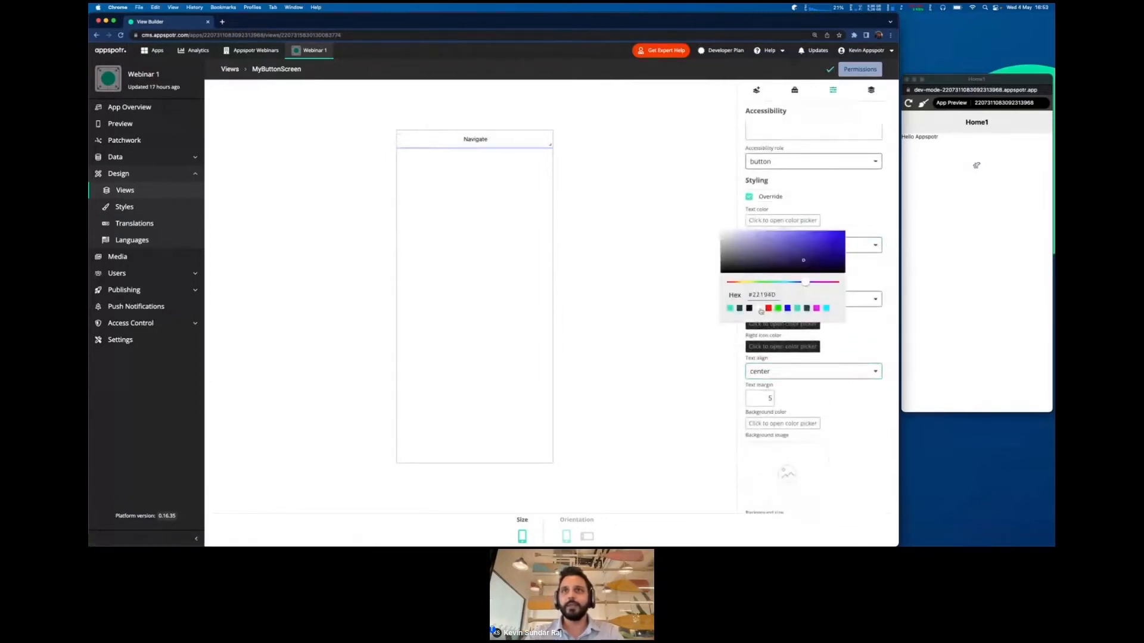
click(739, 308)
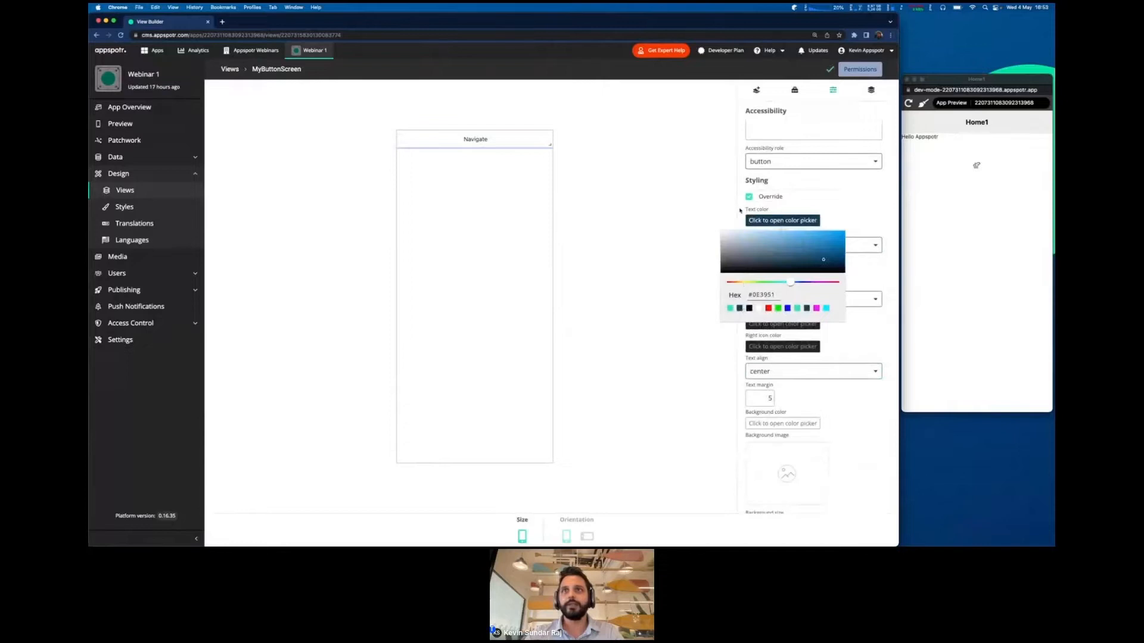
click(756, 304)
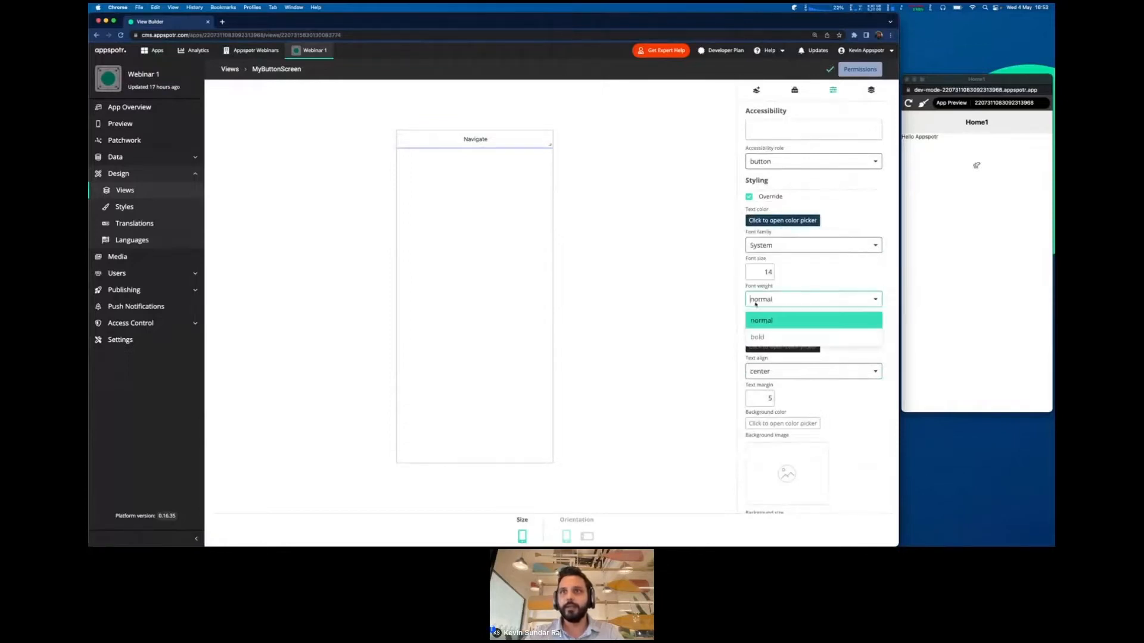
click(757, 337)
scroll(749, 280, up, 10)
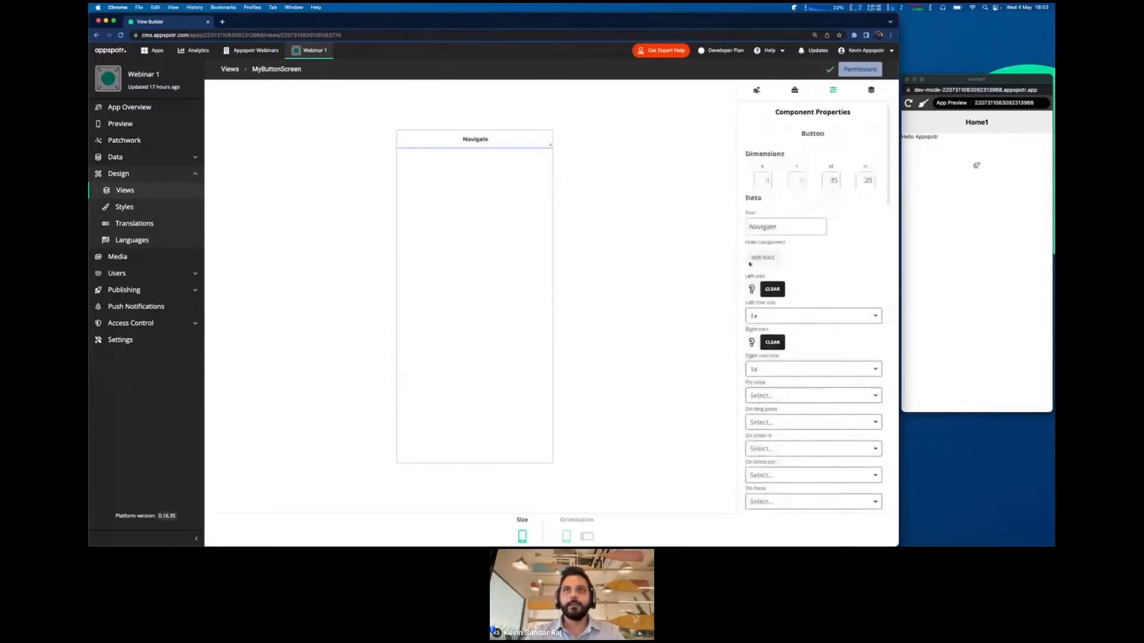
Step: Open the properties of the MyButtonScreen view and review its inputs, state and outputs
click(794, 89)
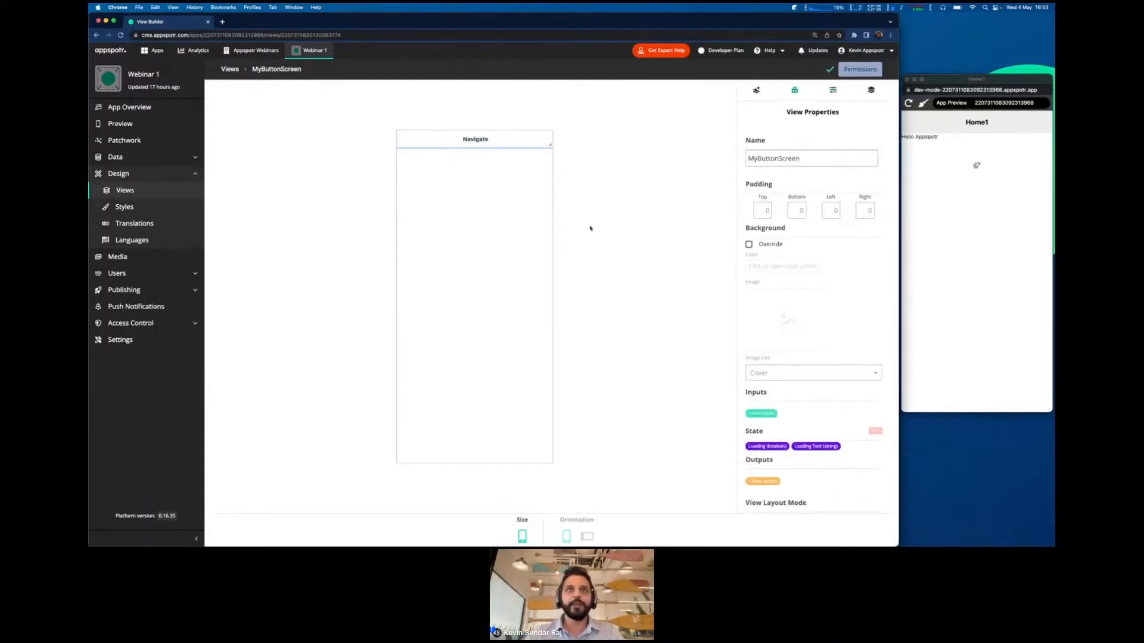
key(ctrl+Right)
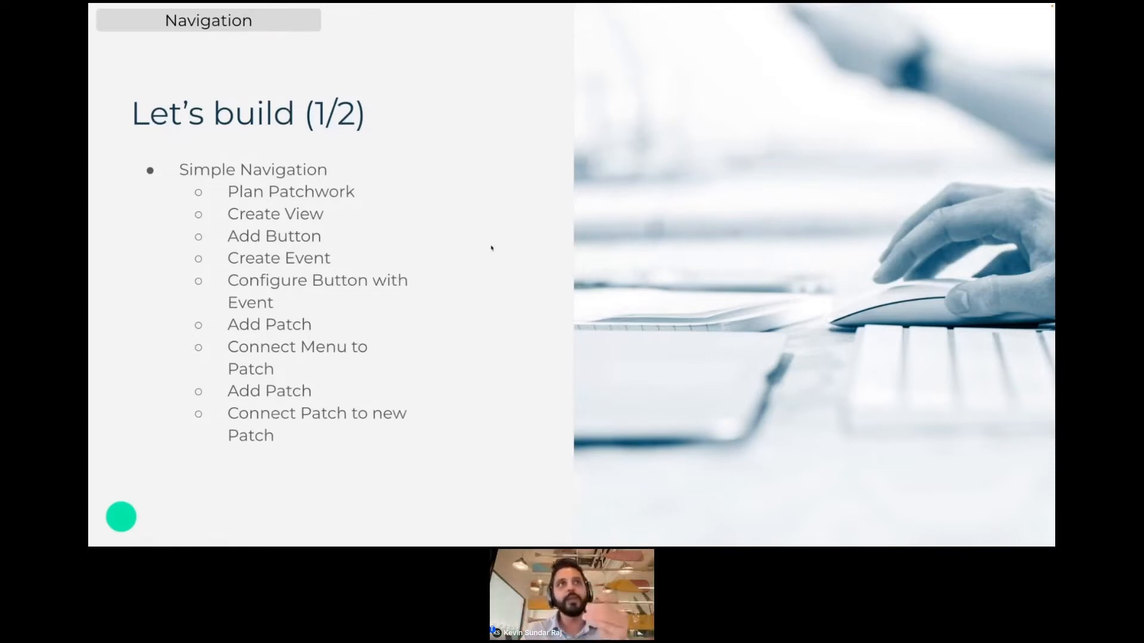
key(ctrl+Left)
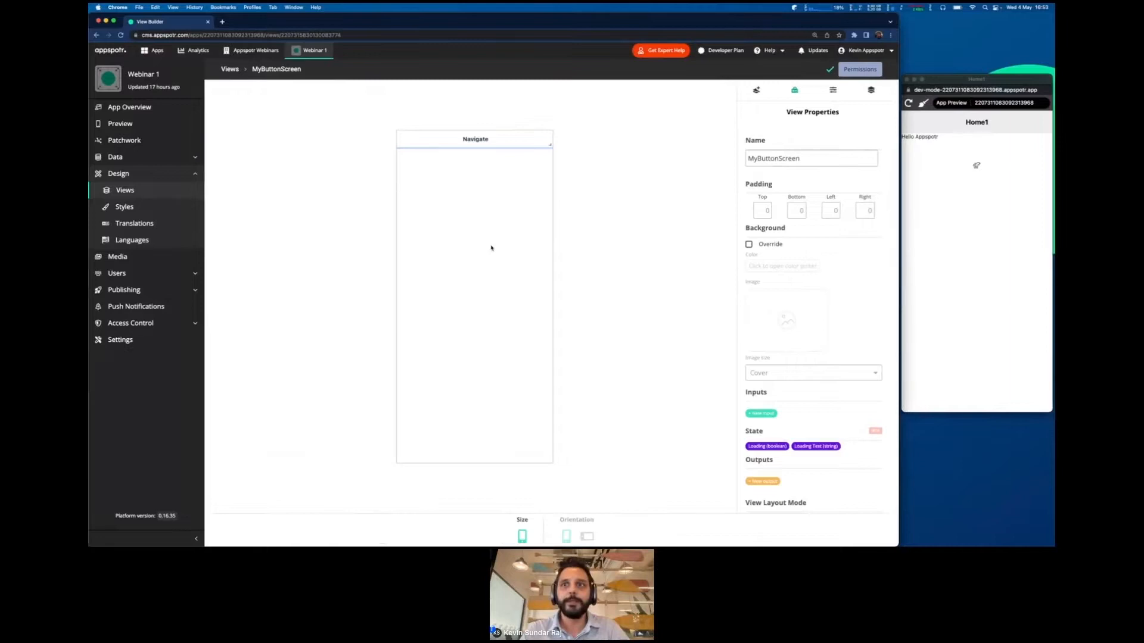
scroll(774, 405, down, 3)
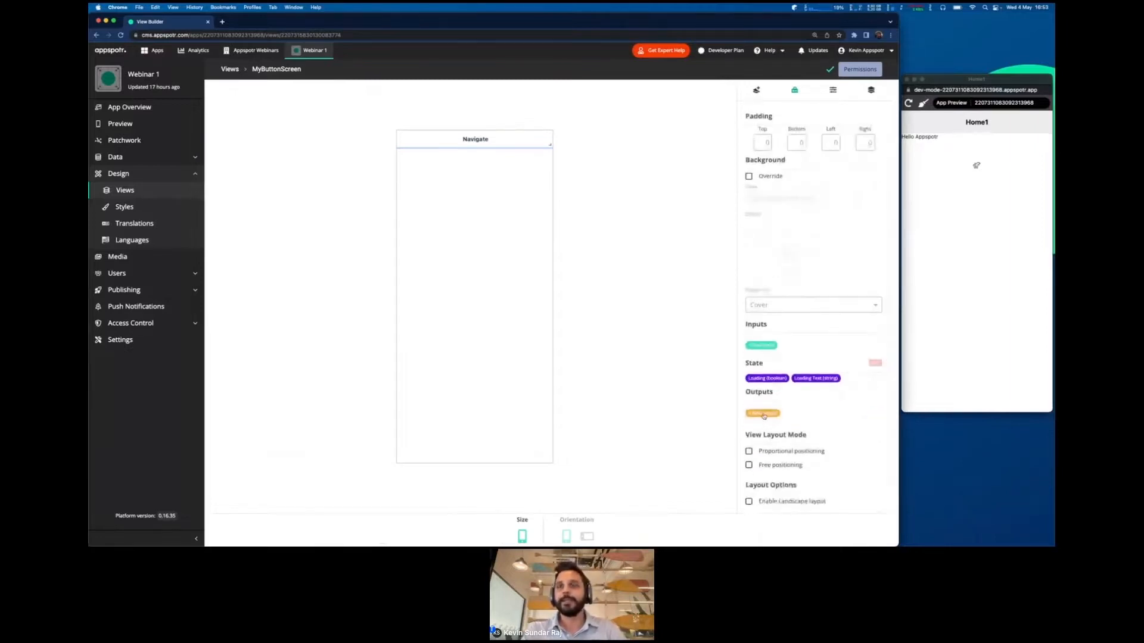
scroll(786, 340, up, 3)
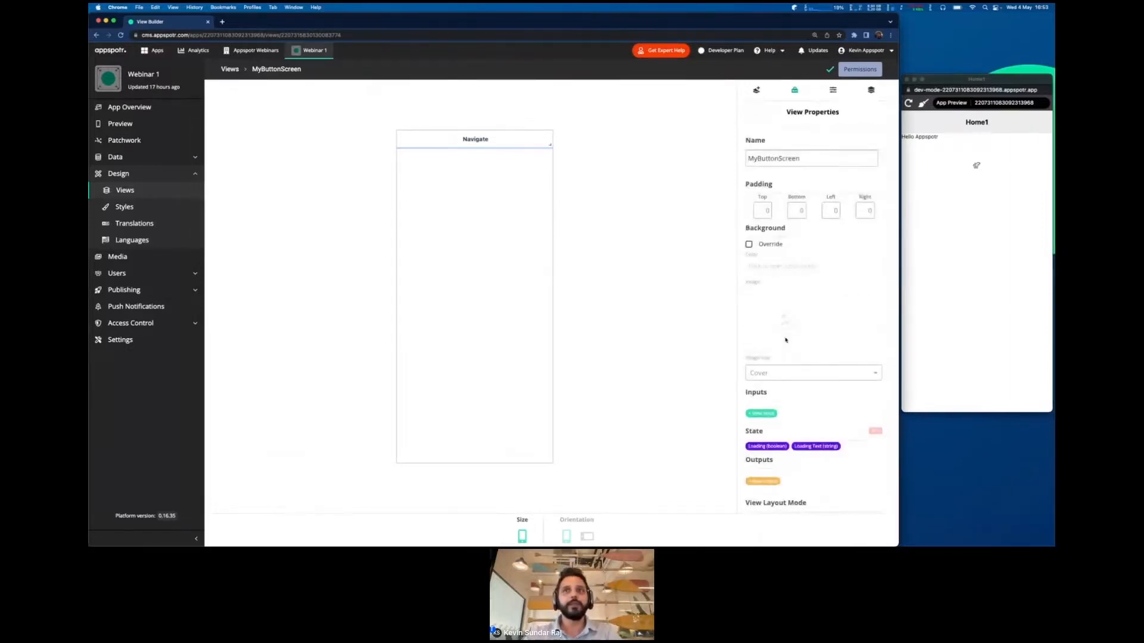
scroll(786, 340, down, 2)
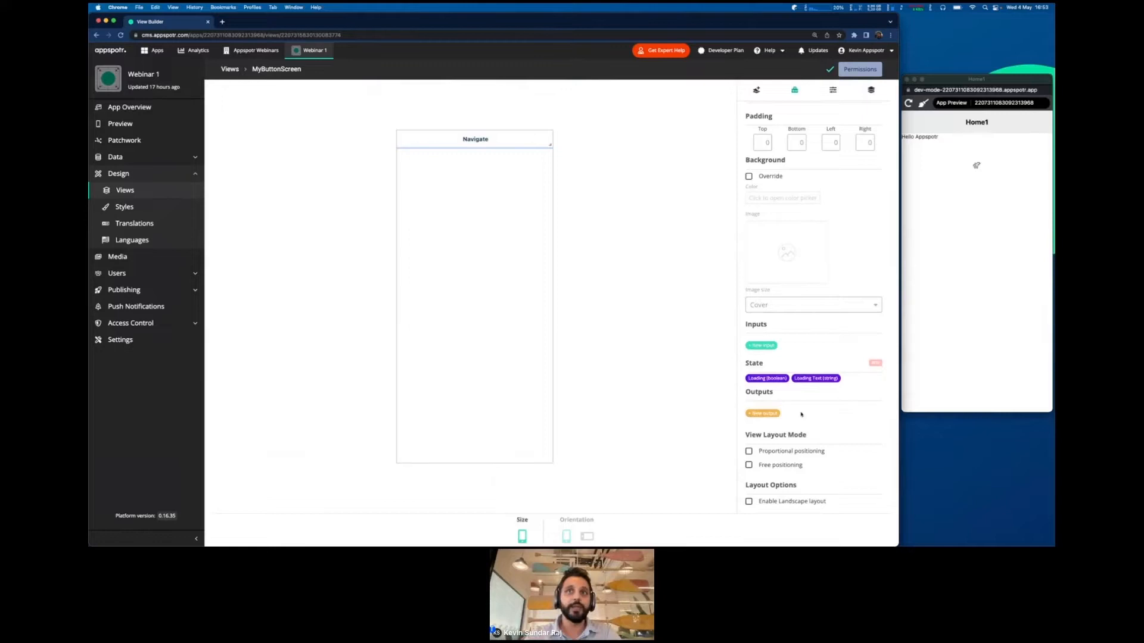
scroll(758, 411, up, 3)
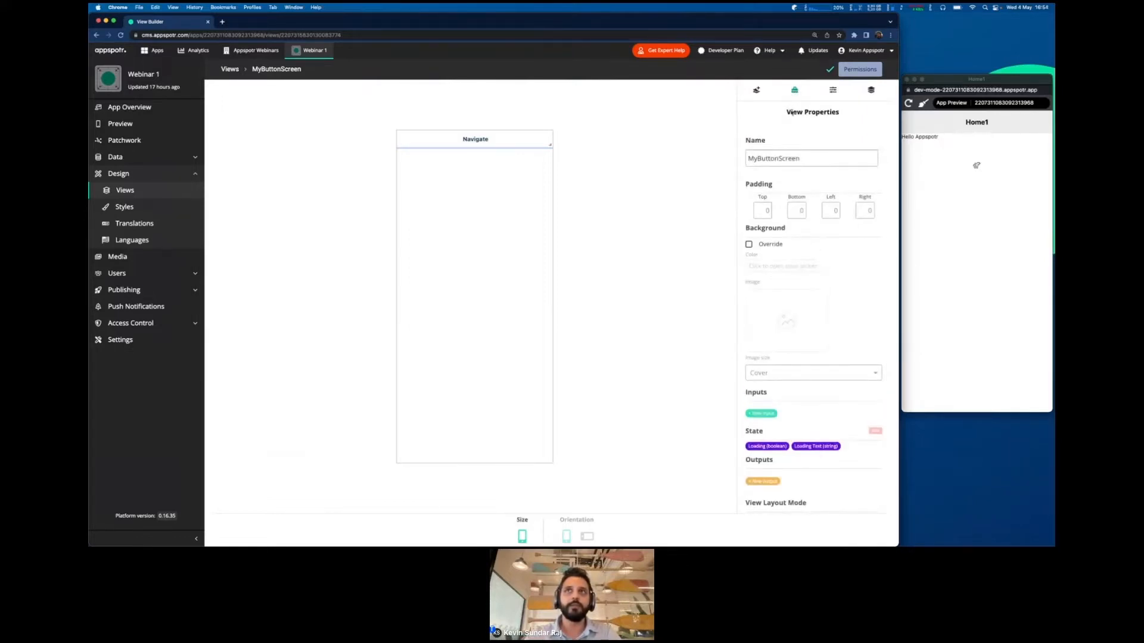
scroll(792, 133, down, 2)
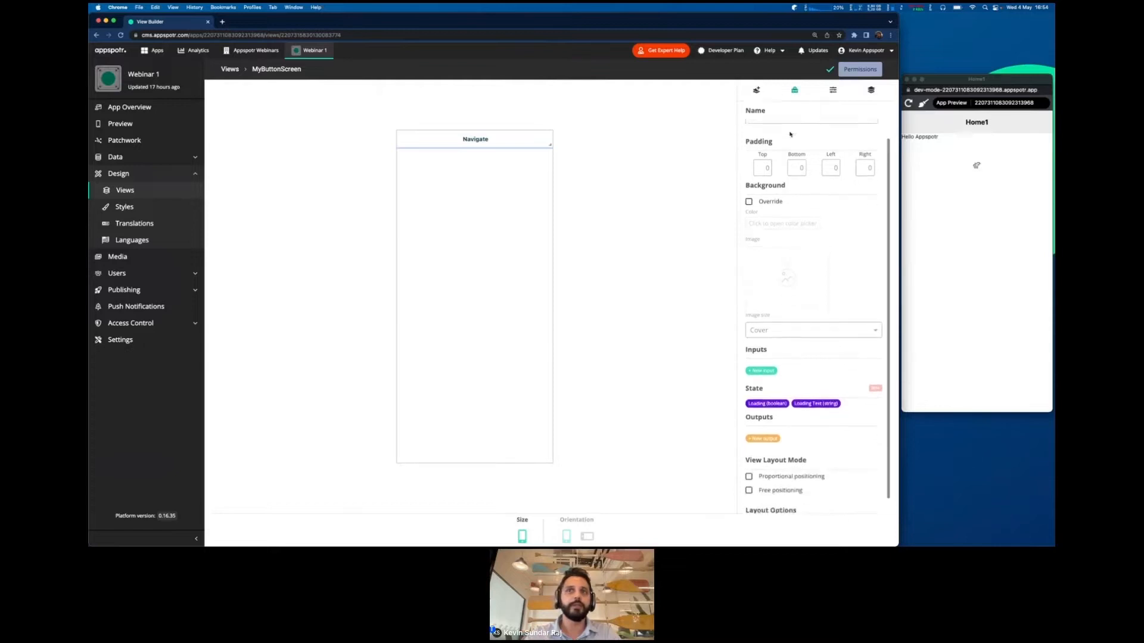
Step: Add a new output named onNavigate with type event to the MyButtonScreen view
click(764, 413)
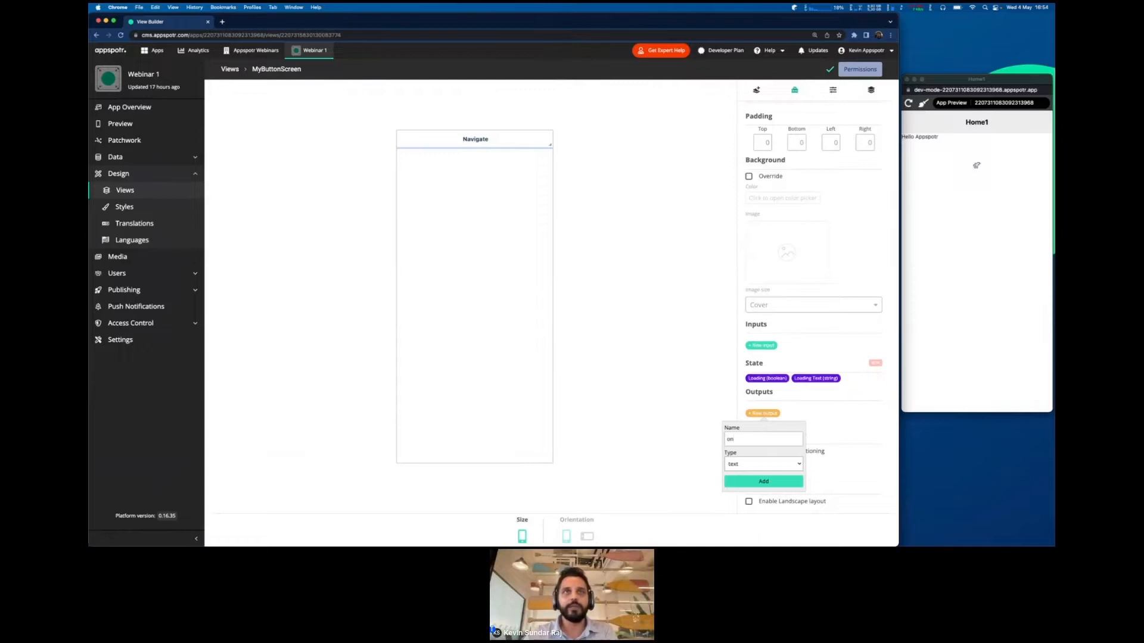
text(avigate)
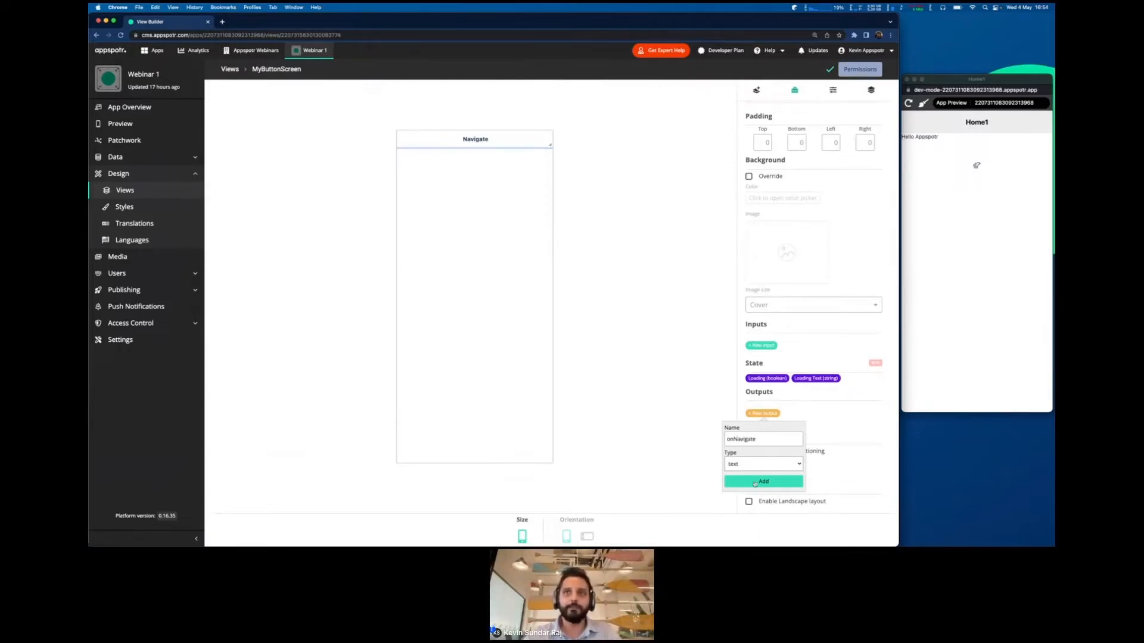
click(747, 464)
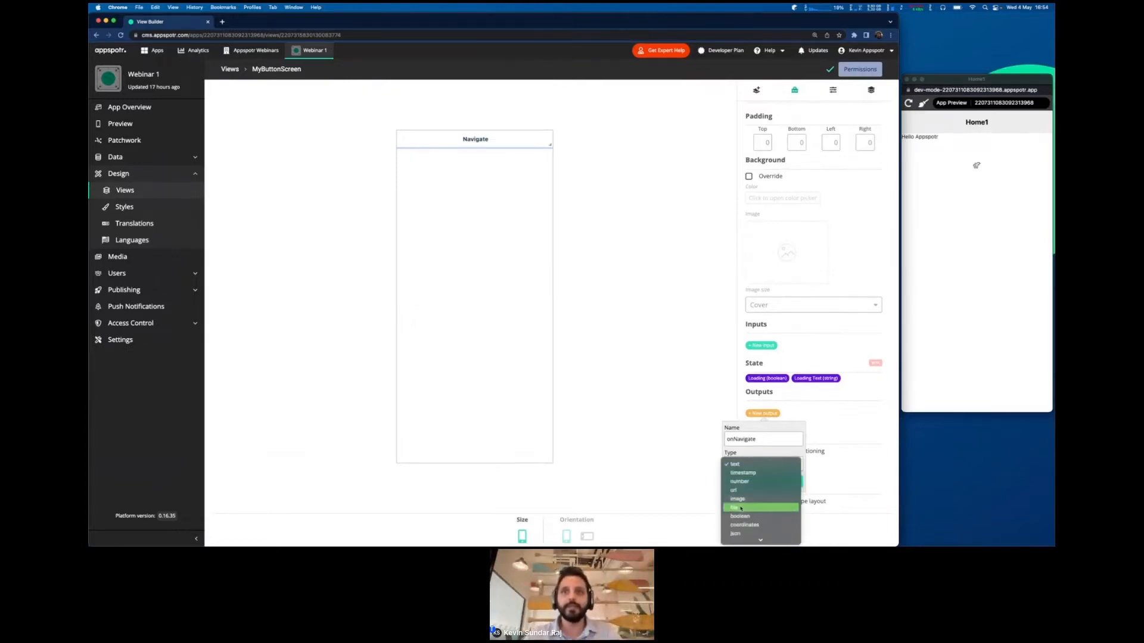
scroll(740, 506, down, 1)
click(738, 530)
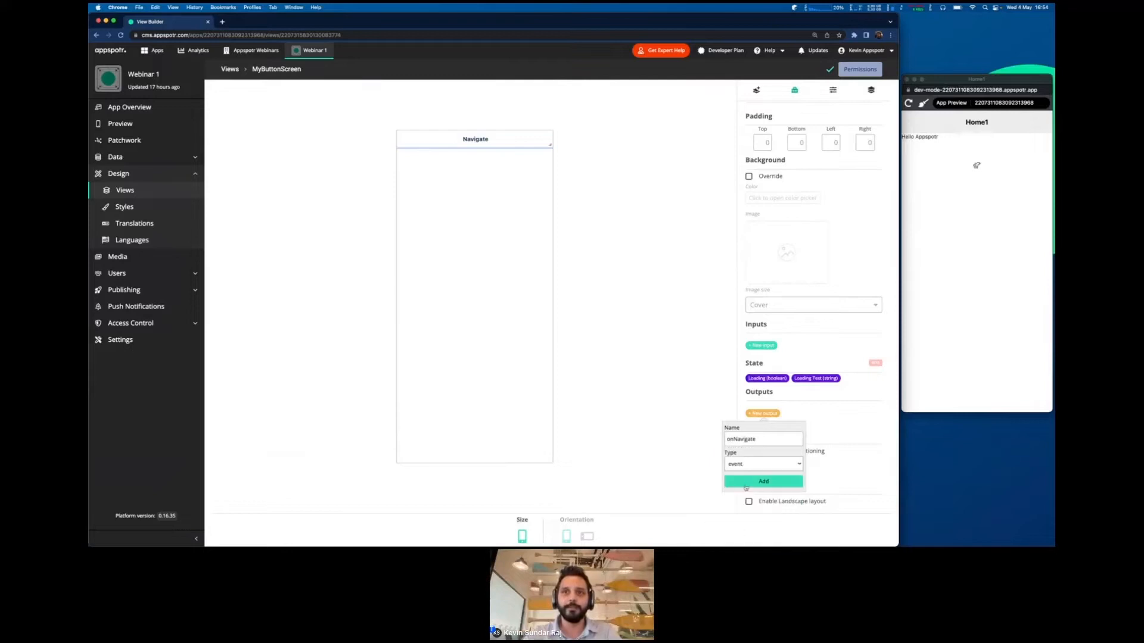
click(763, 481)
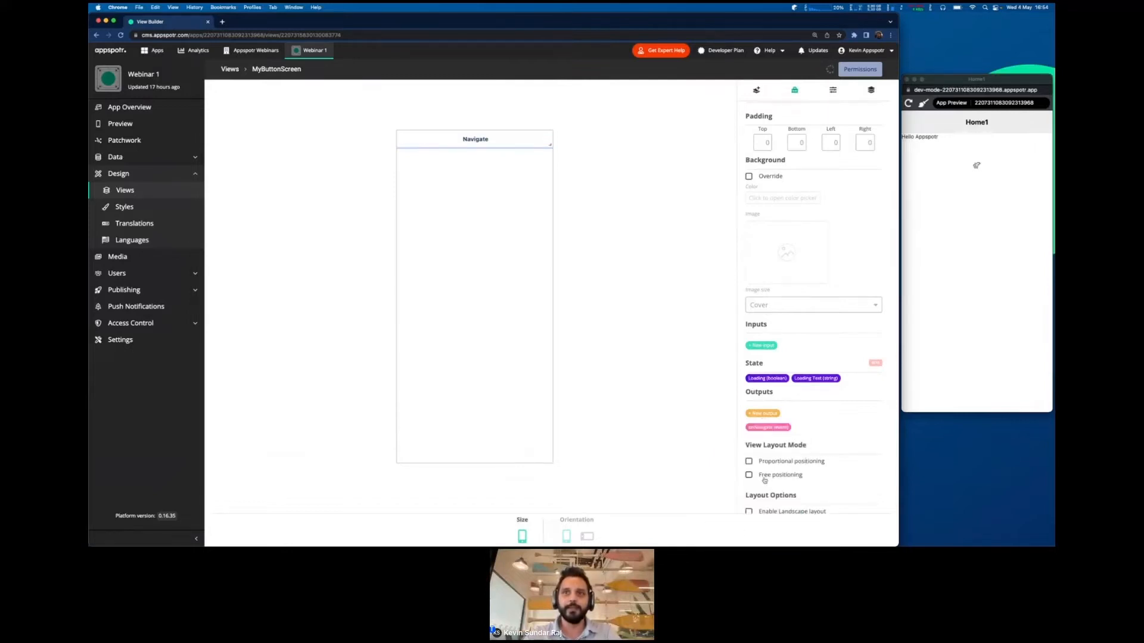
click(767, 429)
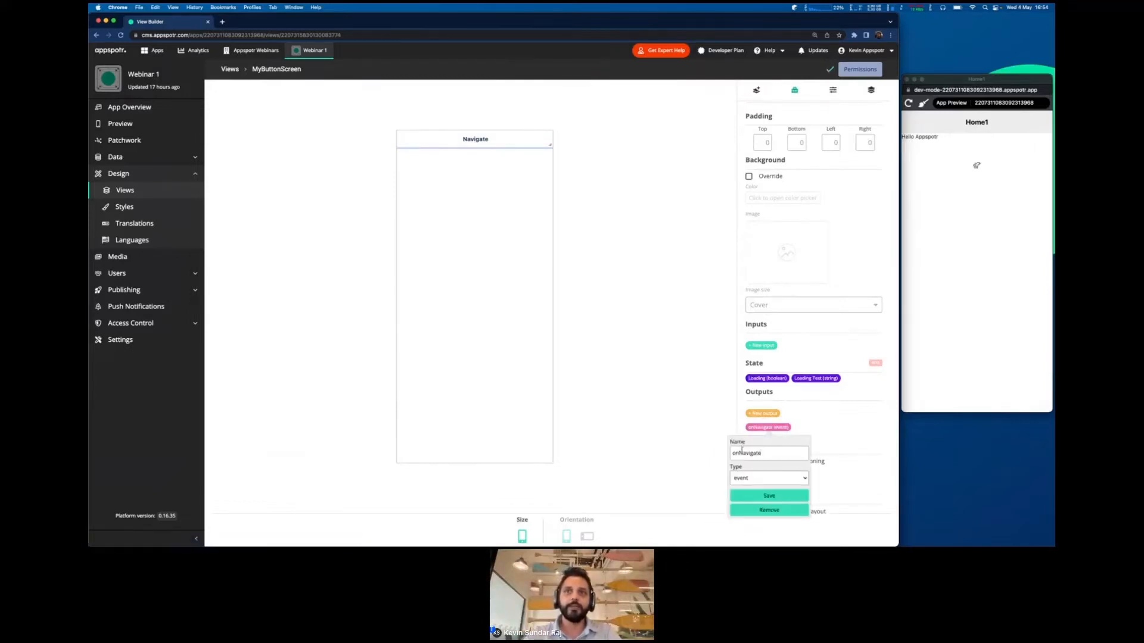
click(739, 416)
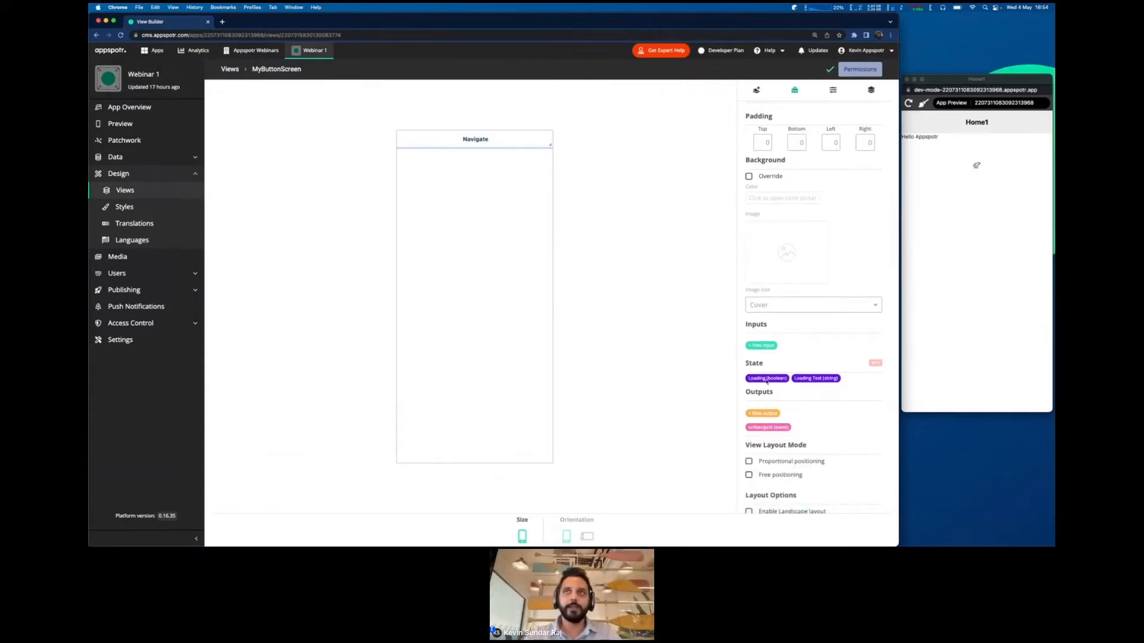
Step: Assign the onNavigate event to the Navigate button's On press action
key(ctrl+Right)
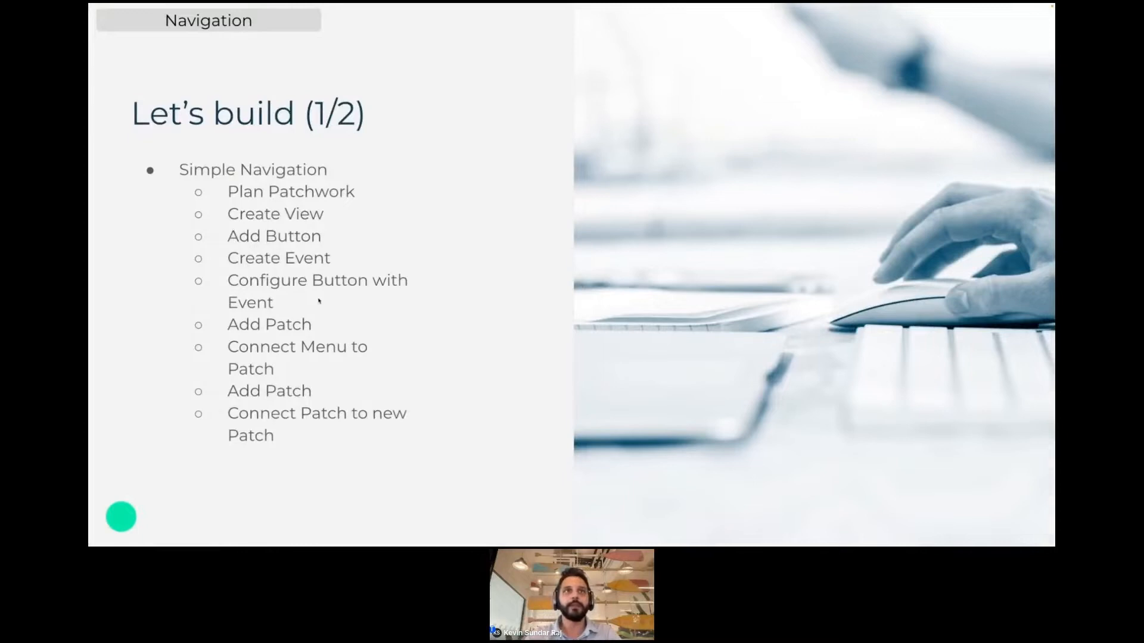
key(ctrl+Left)
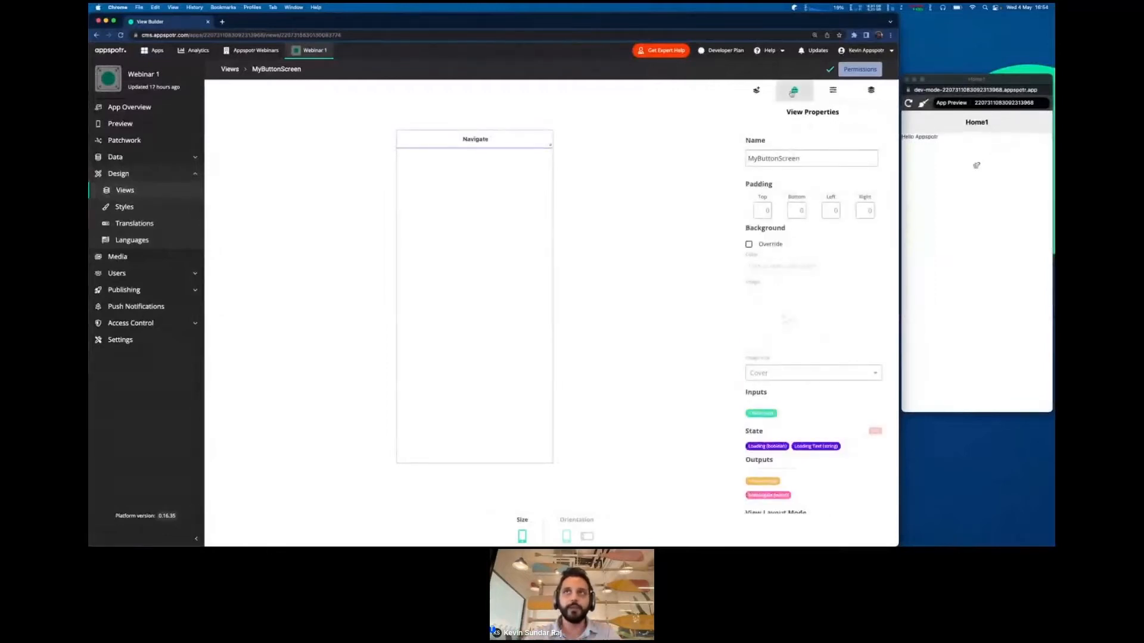
click(832, 89)
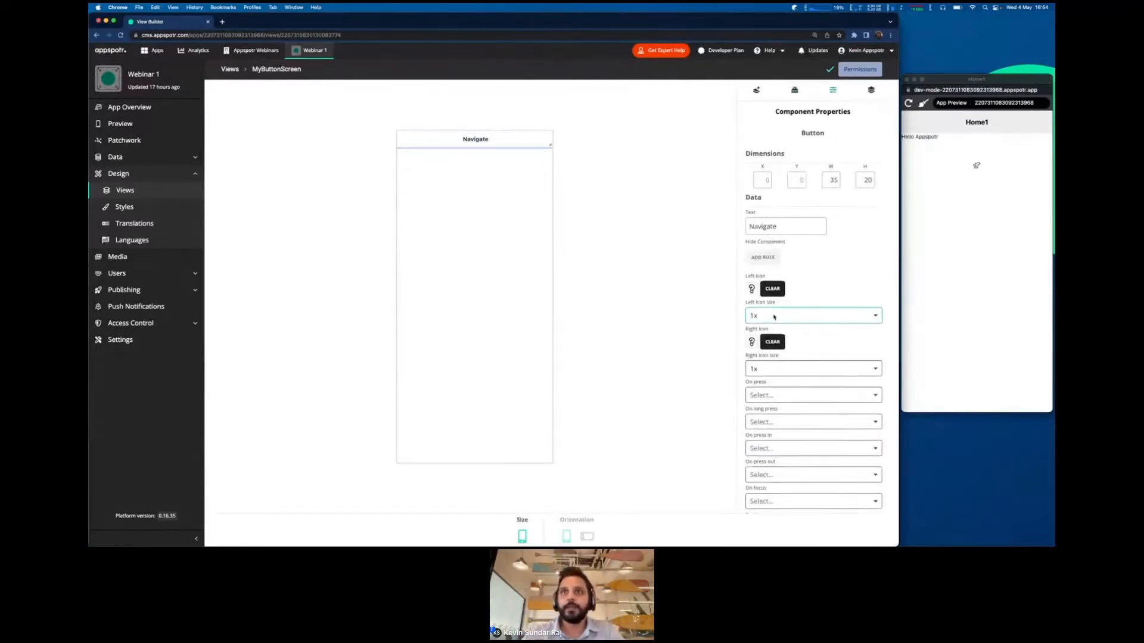
scroll(774, 316, down, 1)
scroll(774, 317, down, 10)
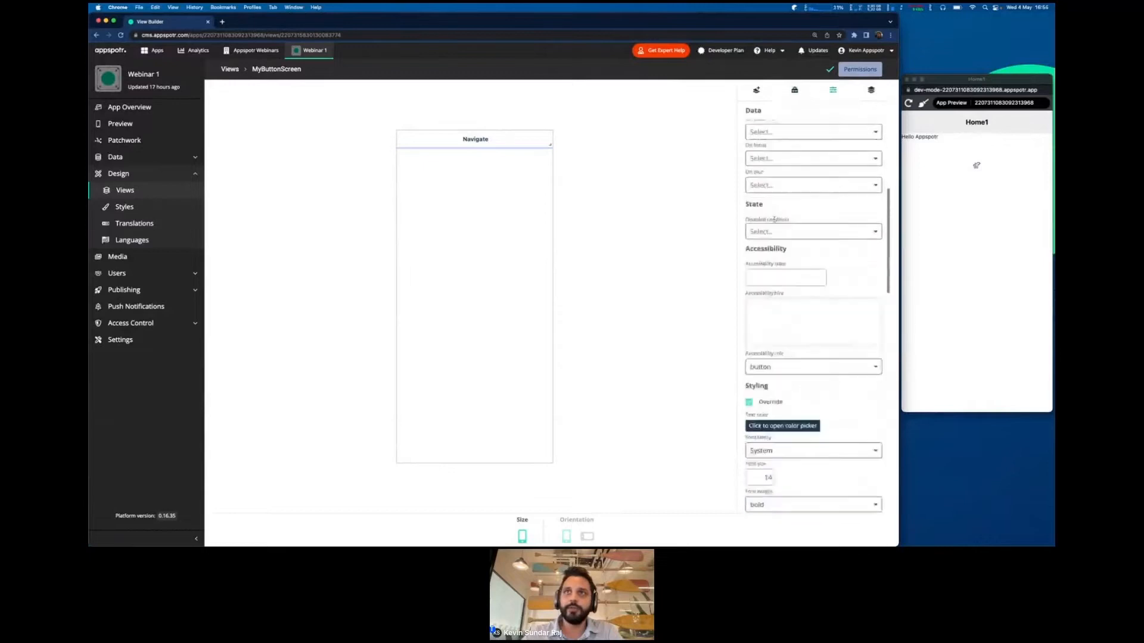
scroll(774, 219, up, 6)
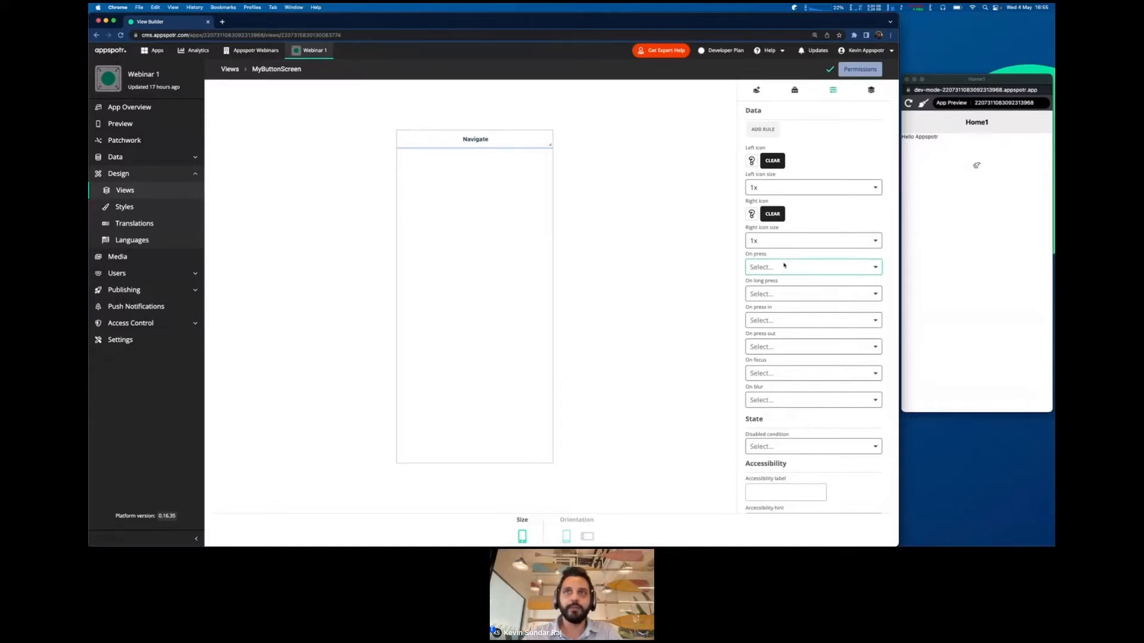
click(784, 266)
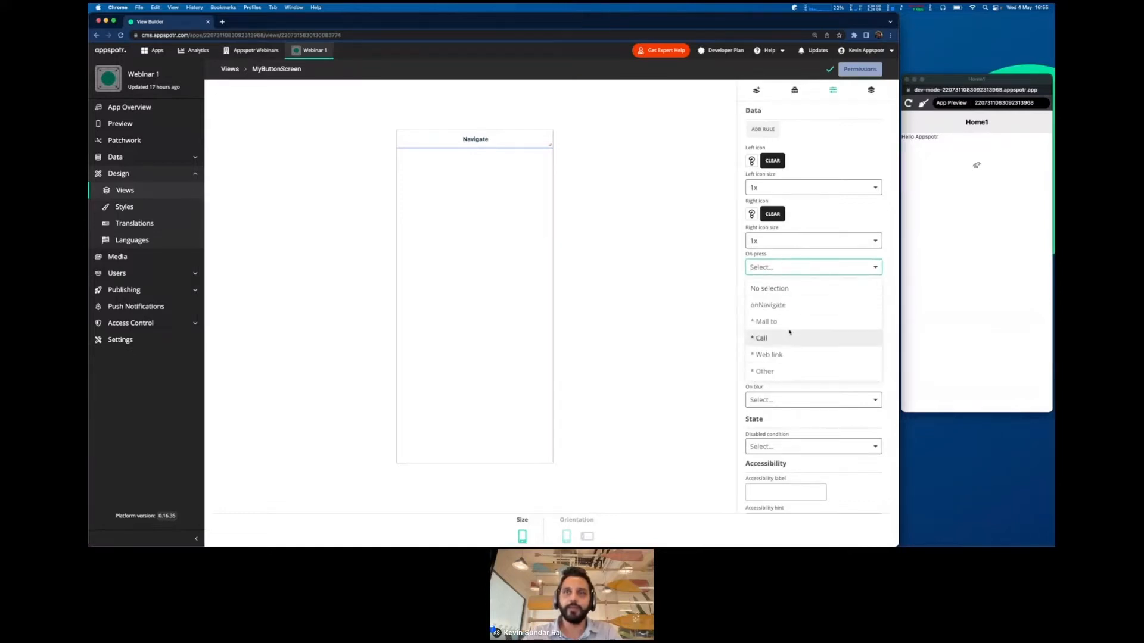
click(767, 306)
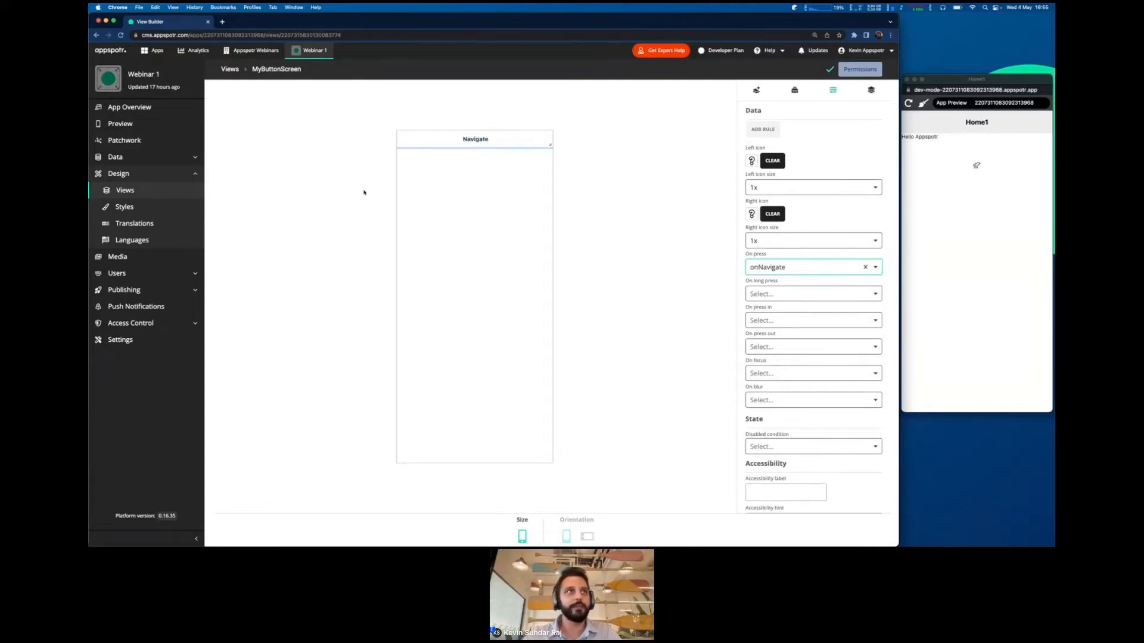
Step: Add a MyButtonScreen patch to the Patchwork and place it below the Home1 patch
click(141, 139)
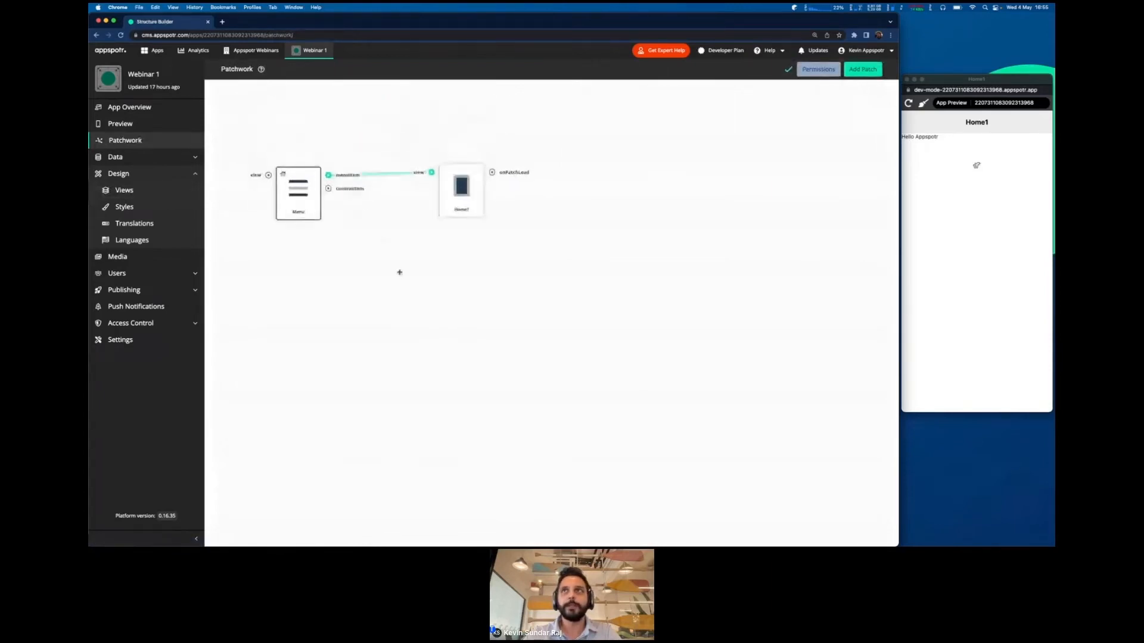
click(863, 70)
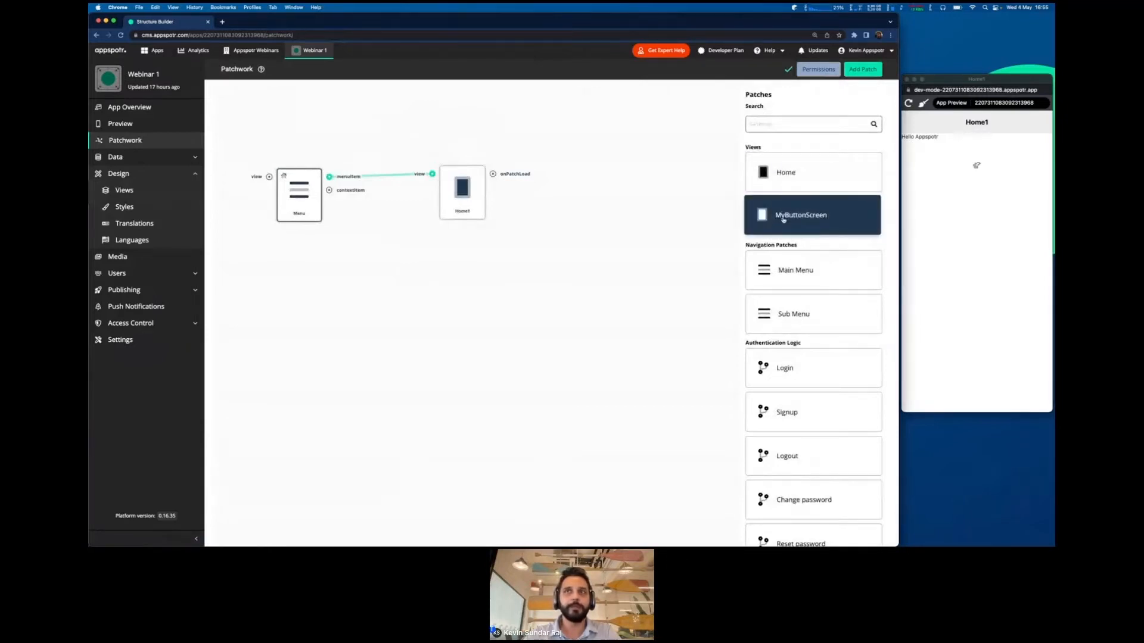
scroll(783, 221, down, 3)
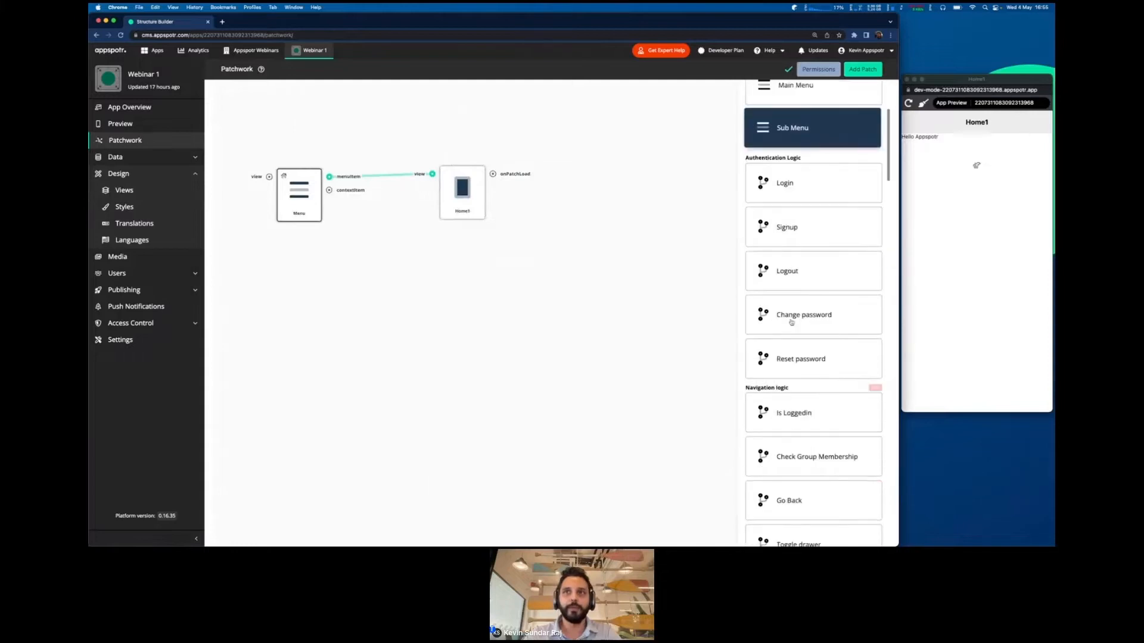
scroll(791, 322, down, 1)
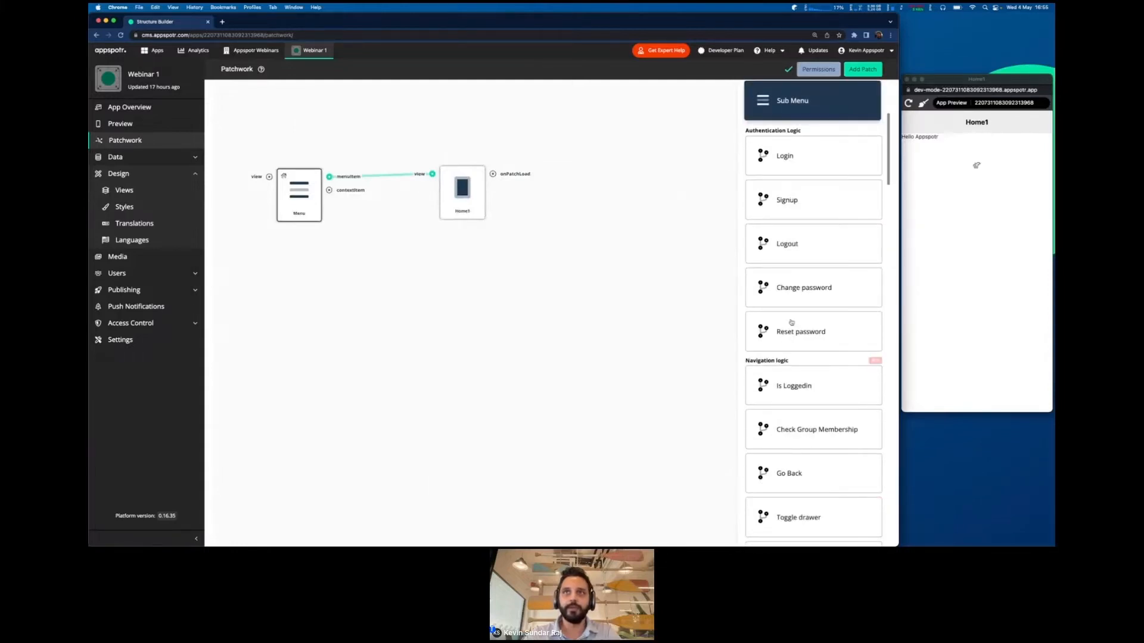
scroll(791, 322, down, 2)
scroll(791, 216, up, 6)
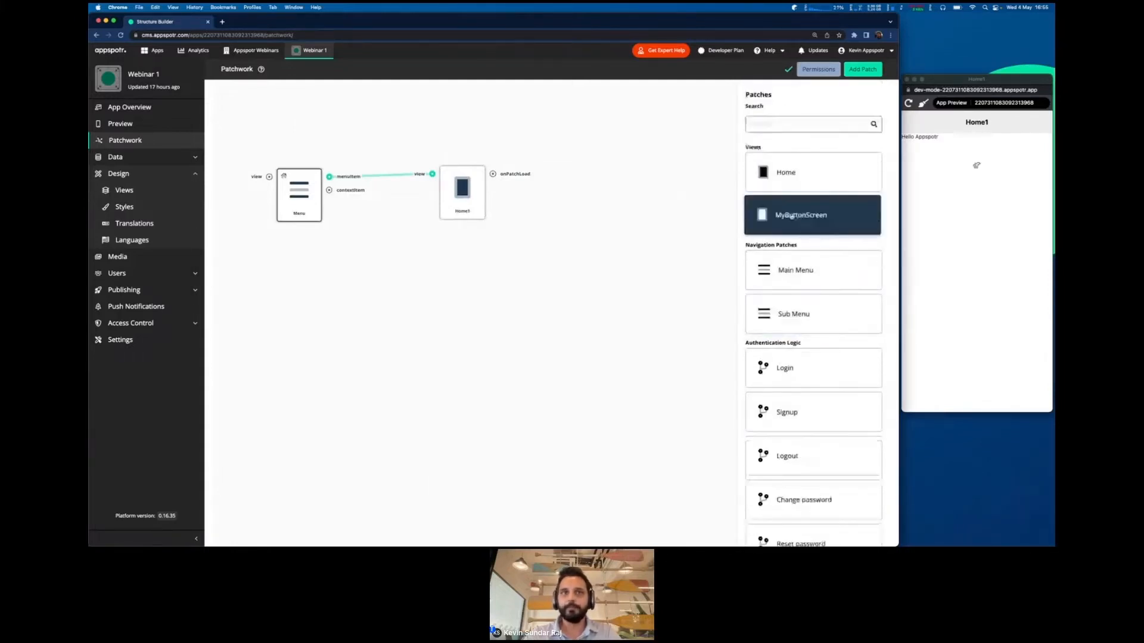
click(791, 217)
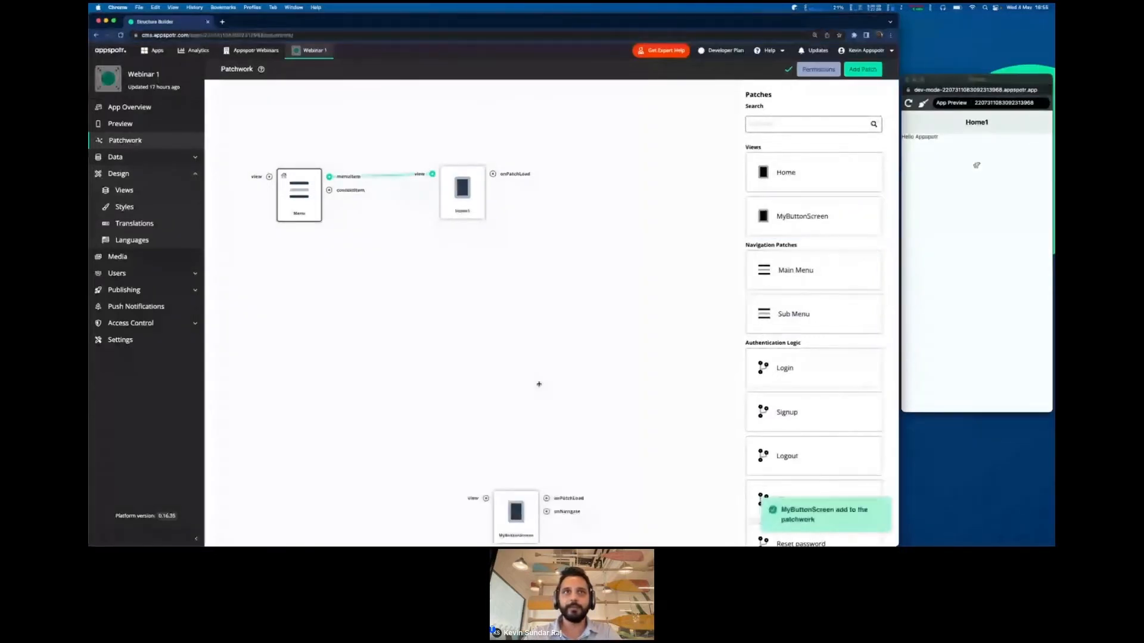
drag(520, 513, 471, 279)
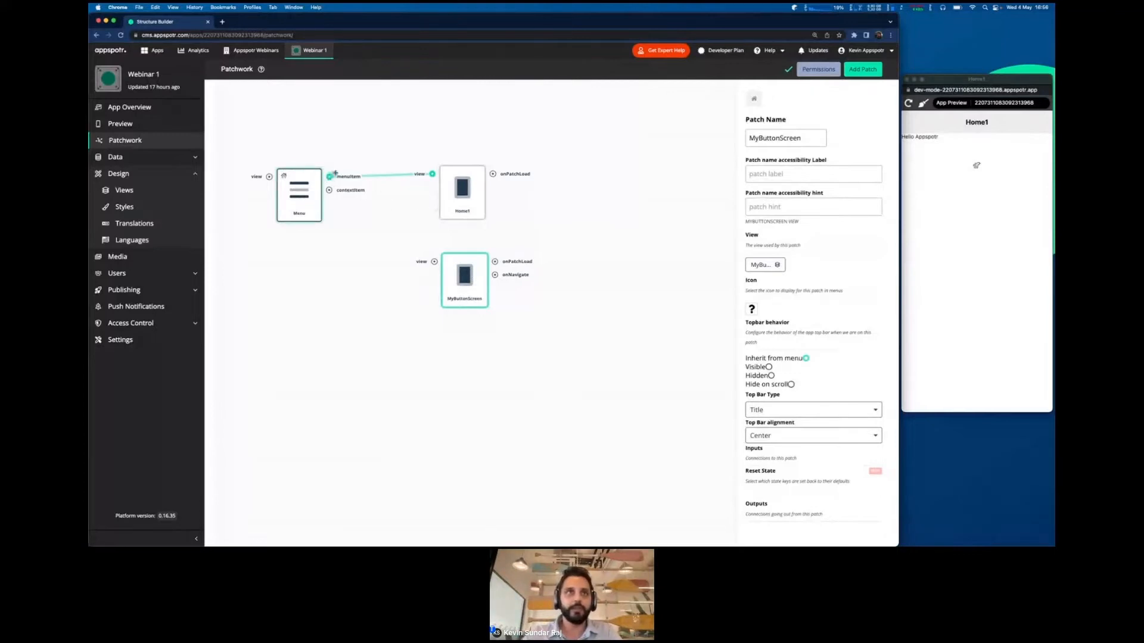
Step: Connect the Menu patch's menuItem output to the view input of the MyButtonScreen patch
drag(329, 177, 430, 261)
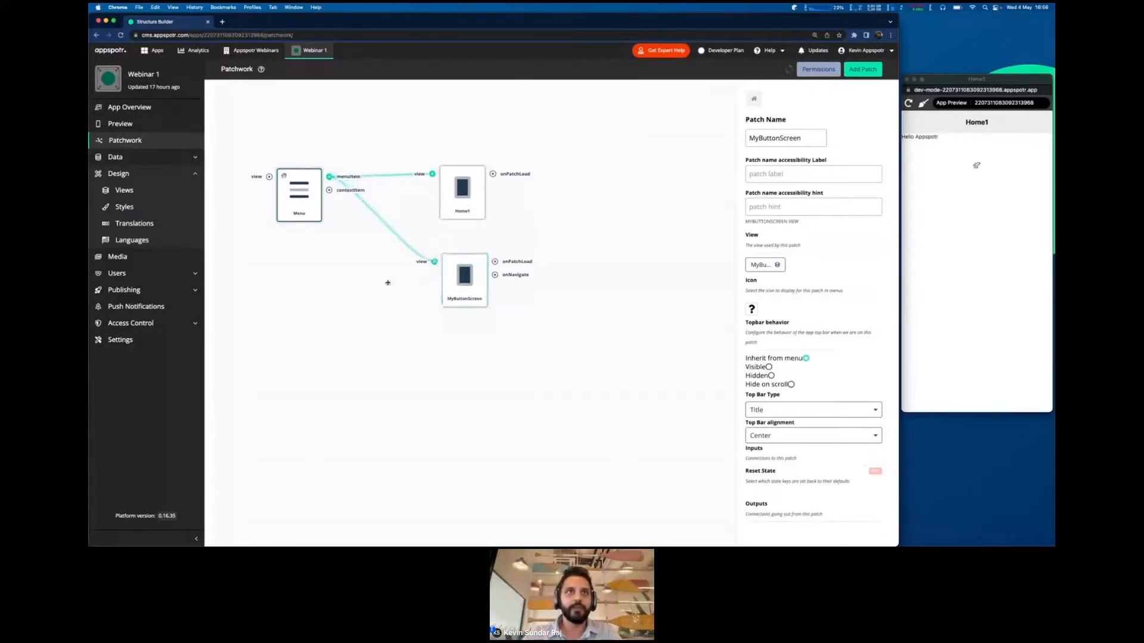
click(464, 199)
click(464, 264)
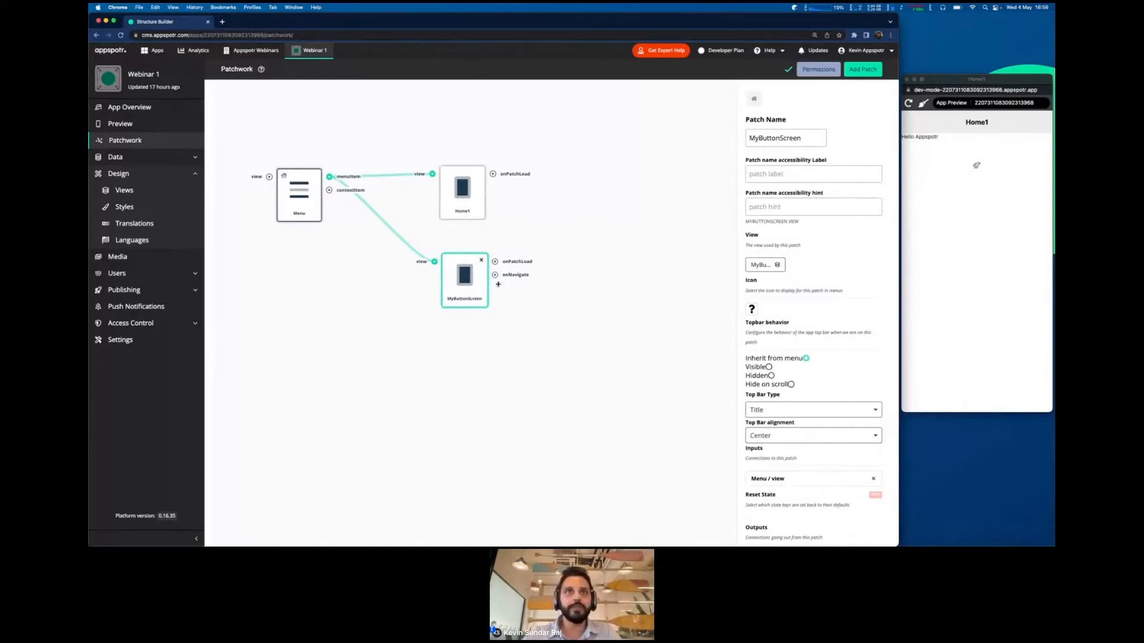
drag(496, 279, 655, 341)
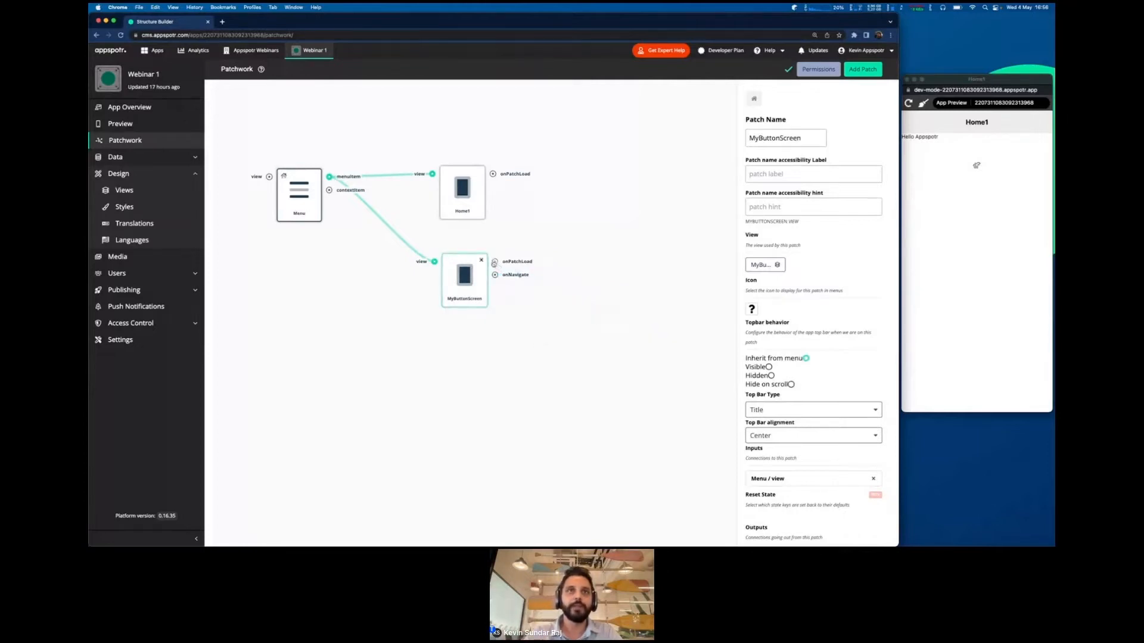
drag(494, 263, 631, 255)
Step: Add a second MyButtonScreen patch and place it to the right of the first one
click(863, 69)
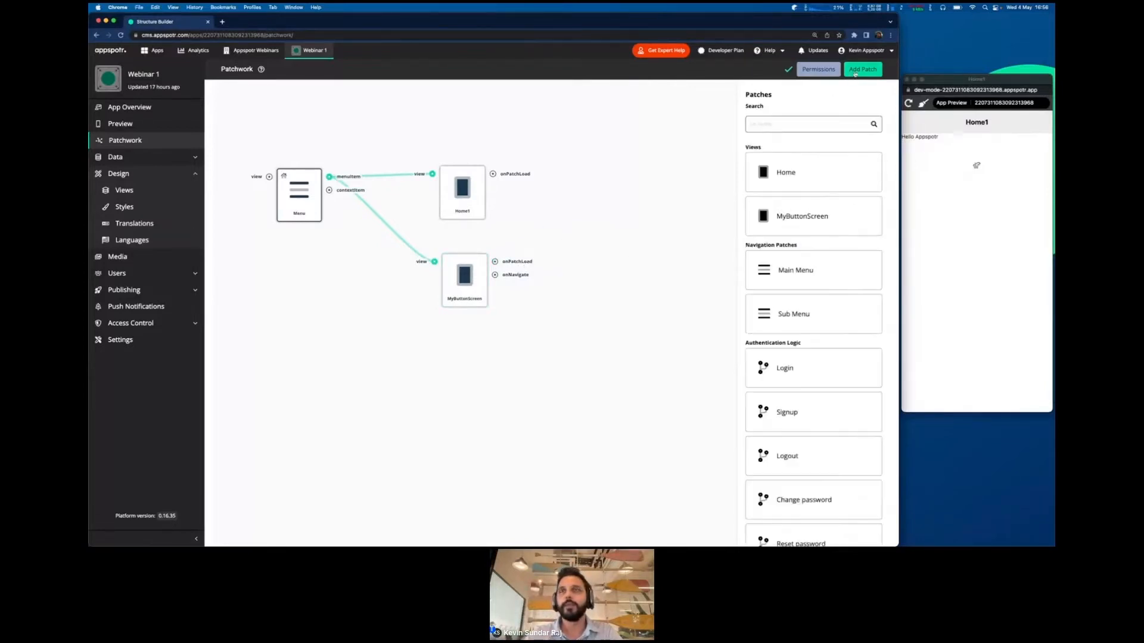
click(810, 223)
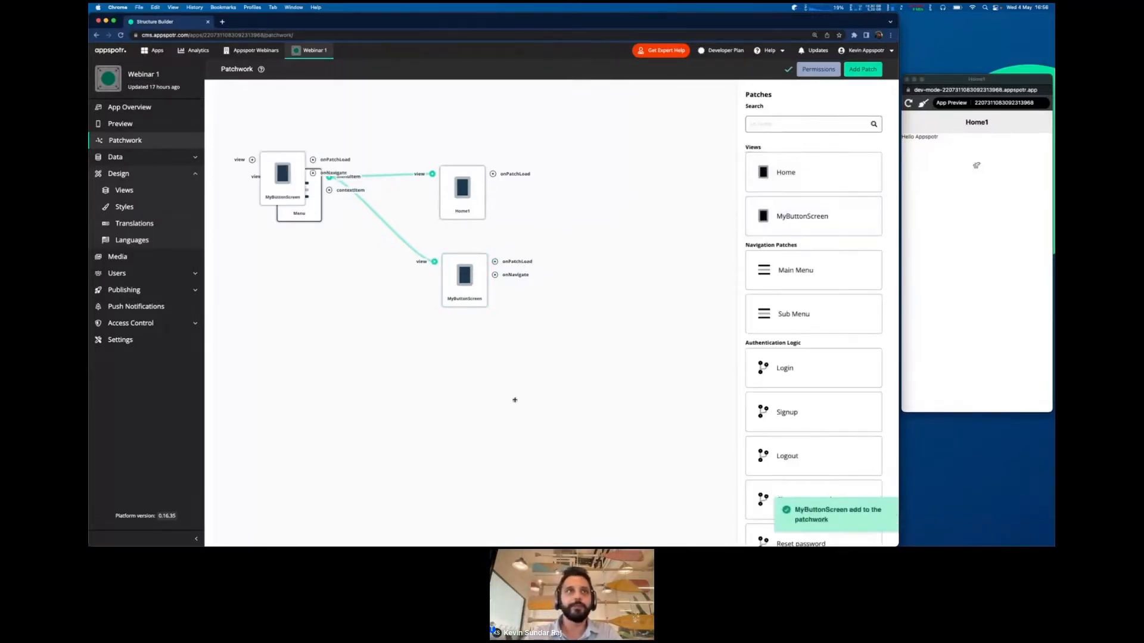
click(369, 235)
drag(369, 235, 636, 307)
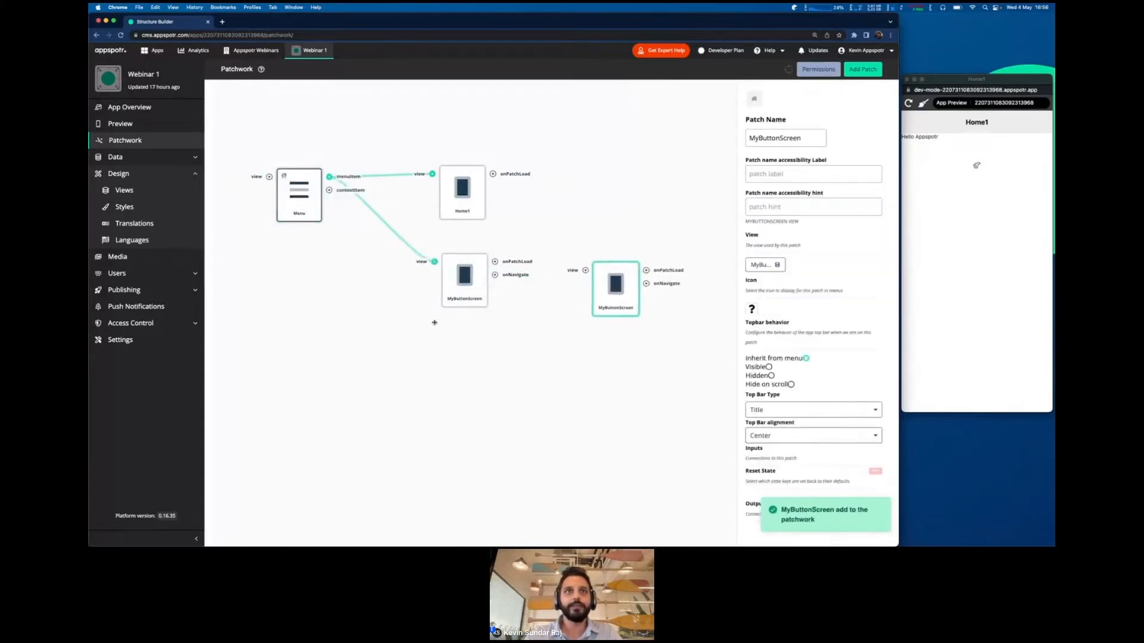
Step: Rename the menu-connected patch Navigation 1 and connect its onNavigate output to the view input of the second MyButtonScreen patch
double_click(775, 138)
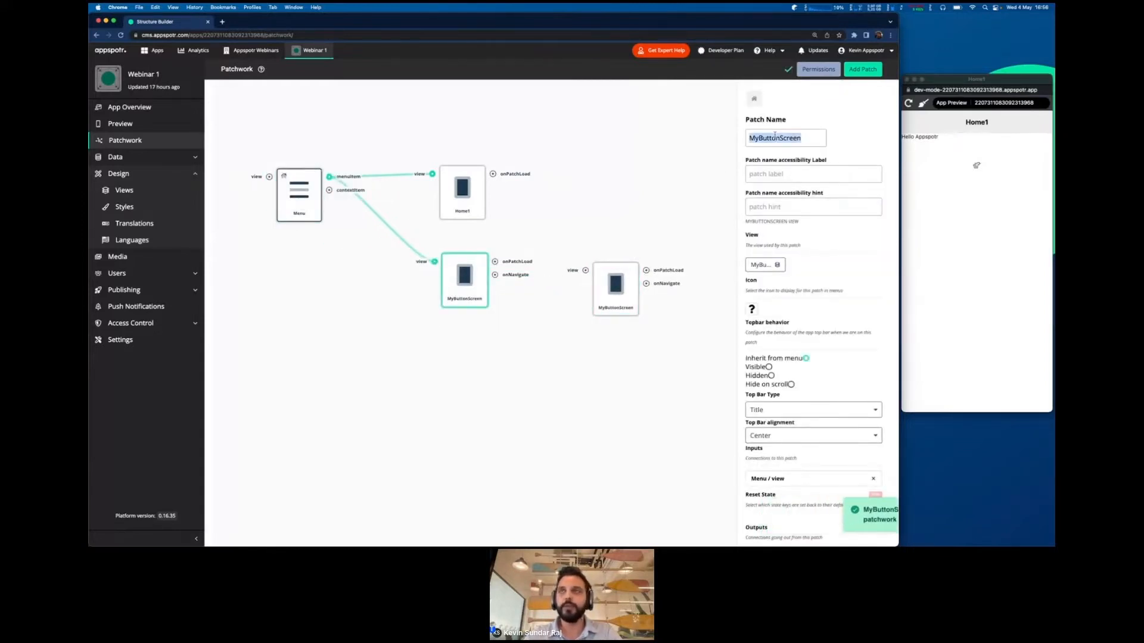
text(Navigation 1)
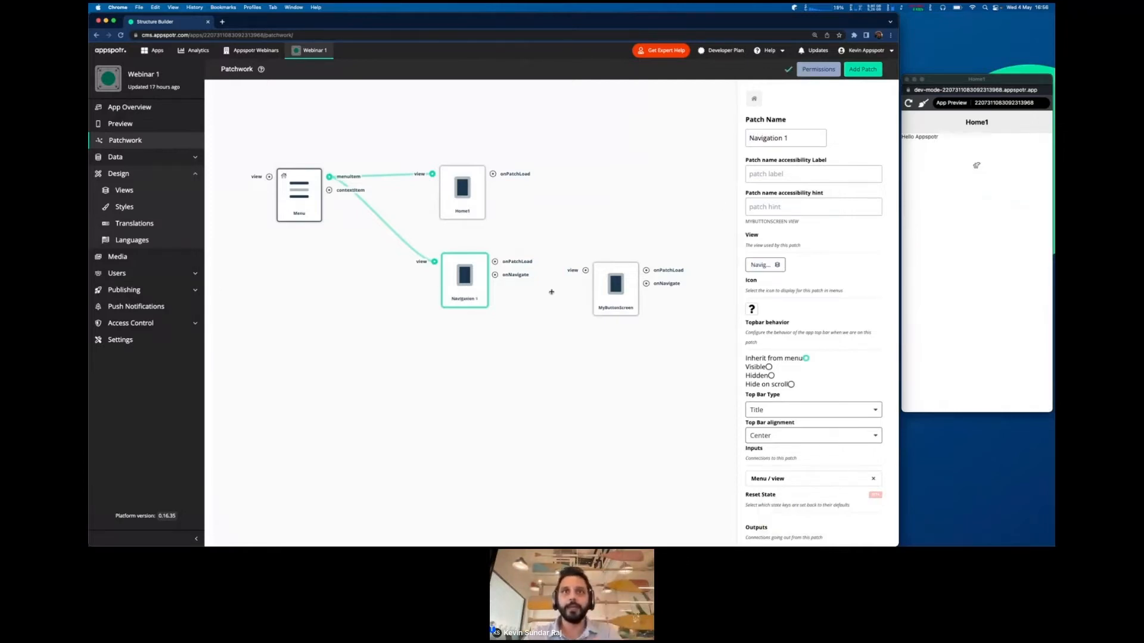
drag(626, 300, 668, 293)
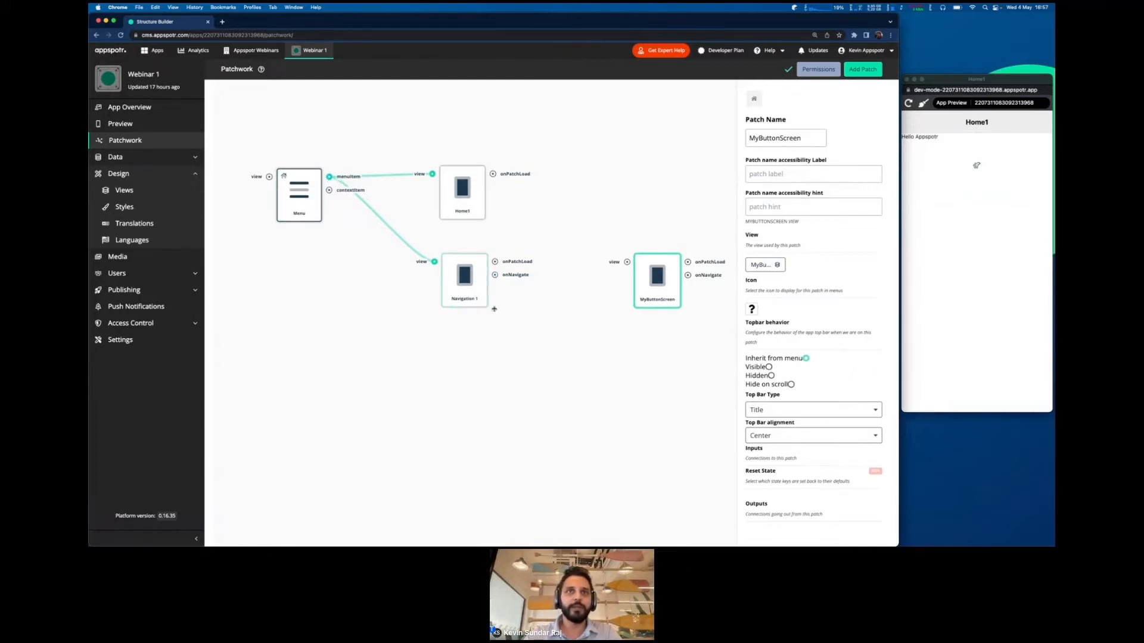
drag(498, 275, 630, 264)
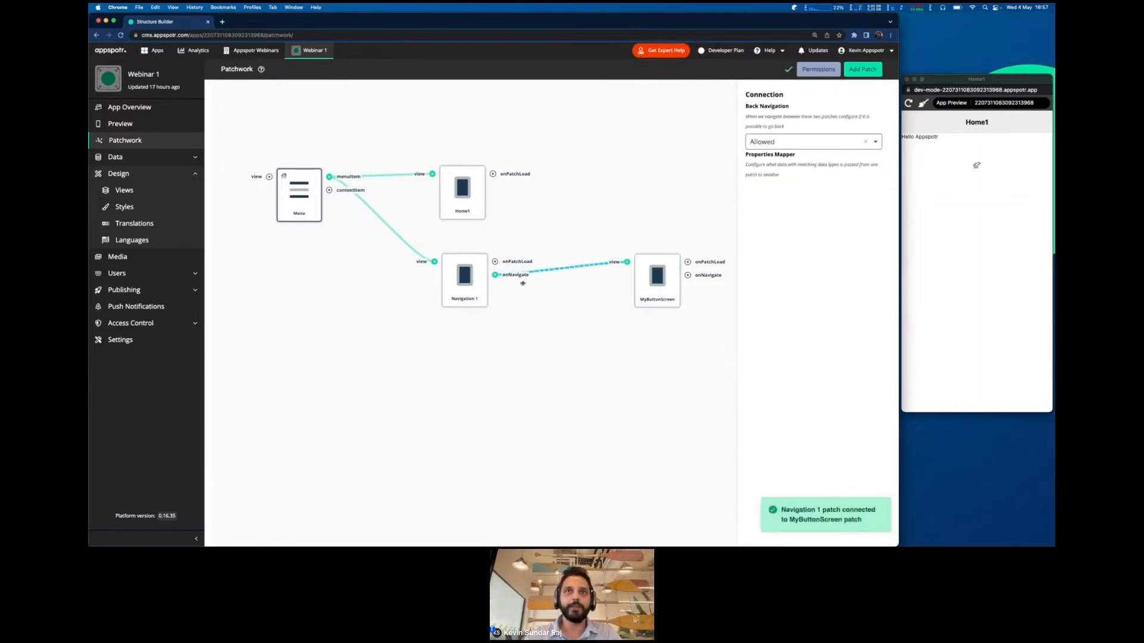
Step: Move the second MyButtonScreen patch slightly closer to Navigation 1 and rename it Navigation 2
drag(648, 288, 643, 289)
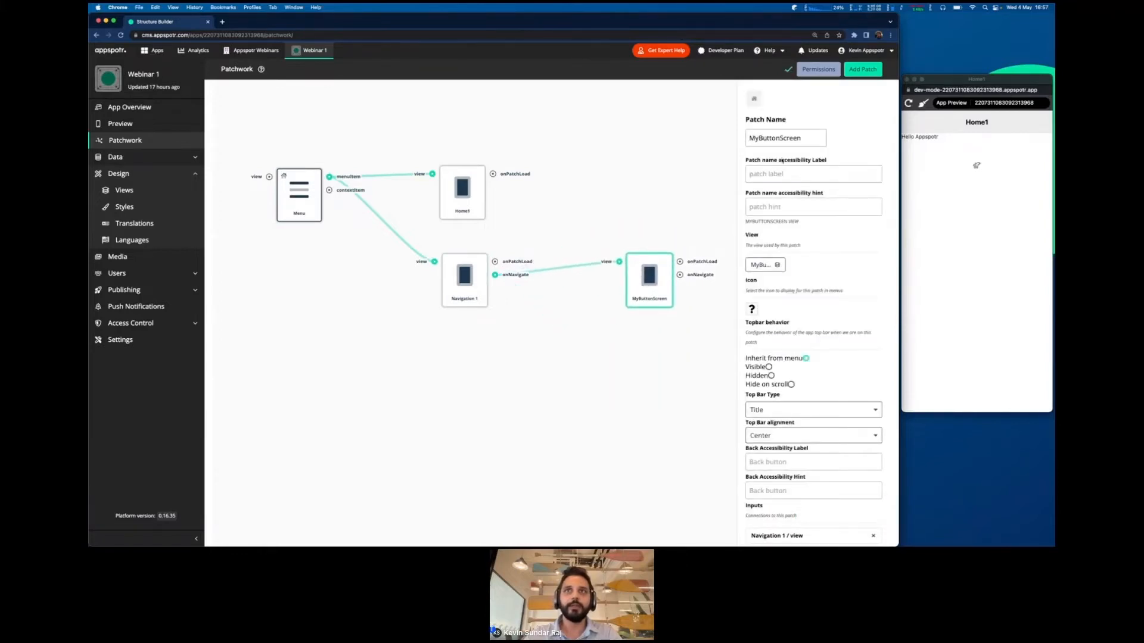
double_click(773, 137)
text(Navigation 2)
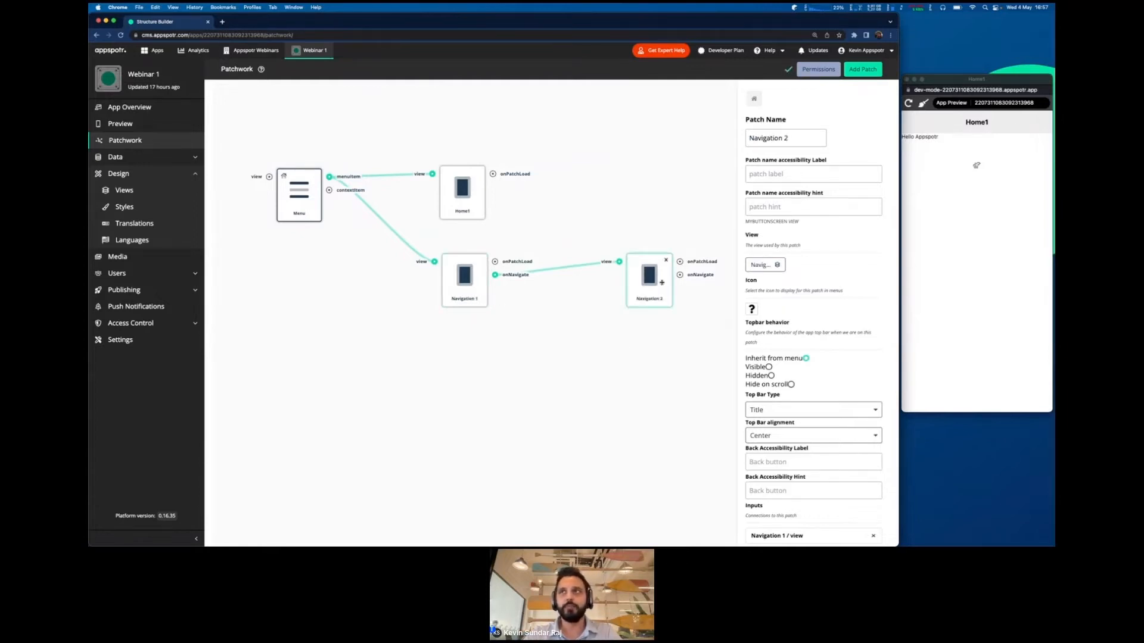
Step: Reload the app preview and open its navigation menu to check the menu entries
click(909, 104)
click(909, 104)
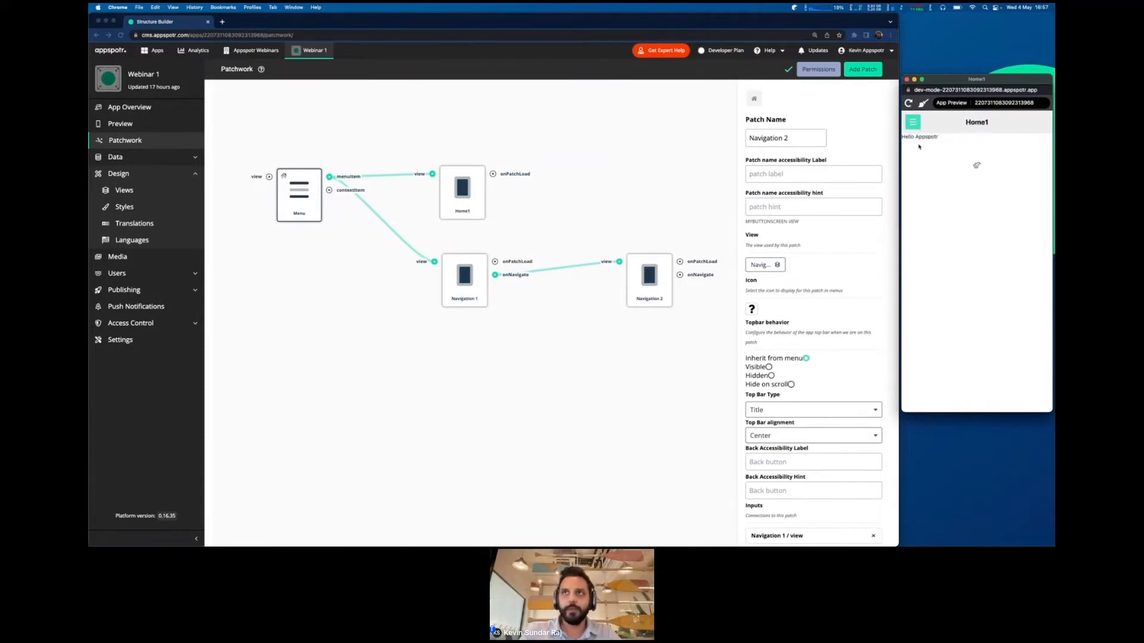
click(913, 122)
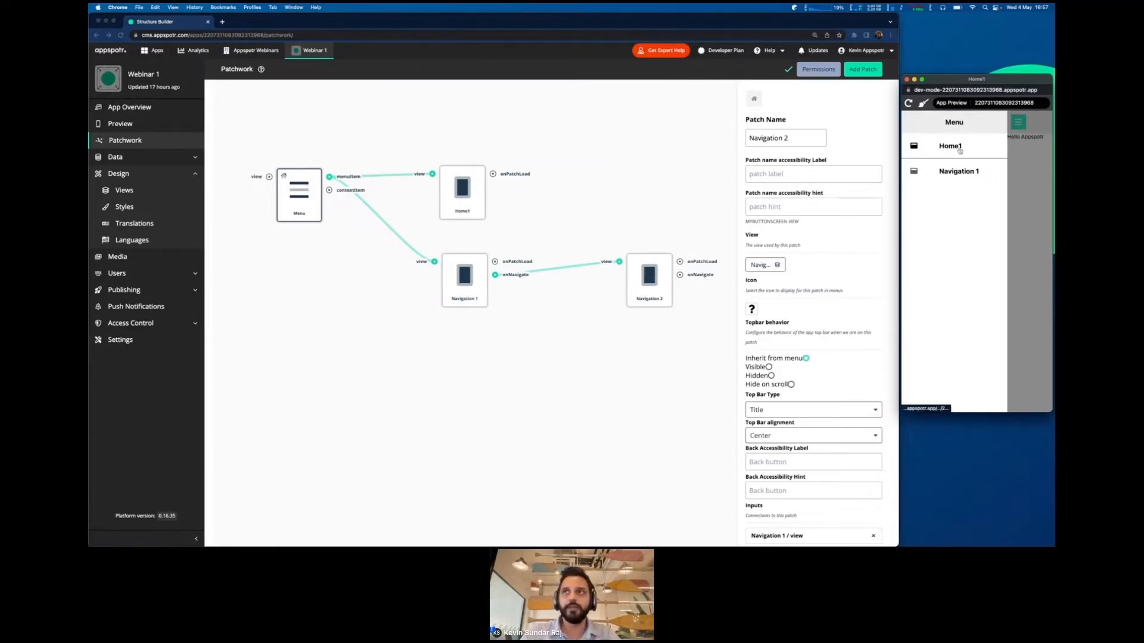
Step: Inspect the Home1 and Navigation 1 patches and test the Navigate button from Navigation 1 to Navigation 2 in the preview
click(468, 201)
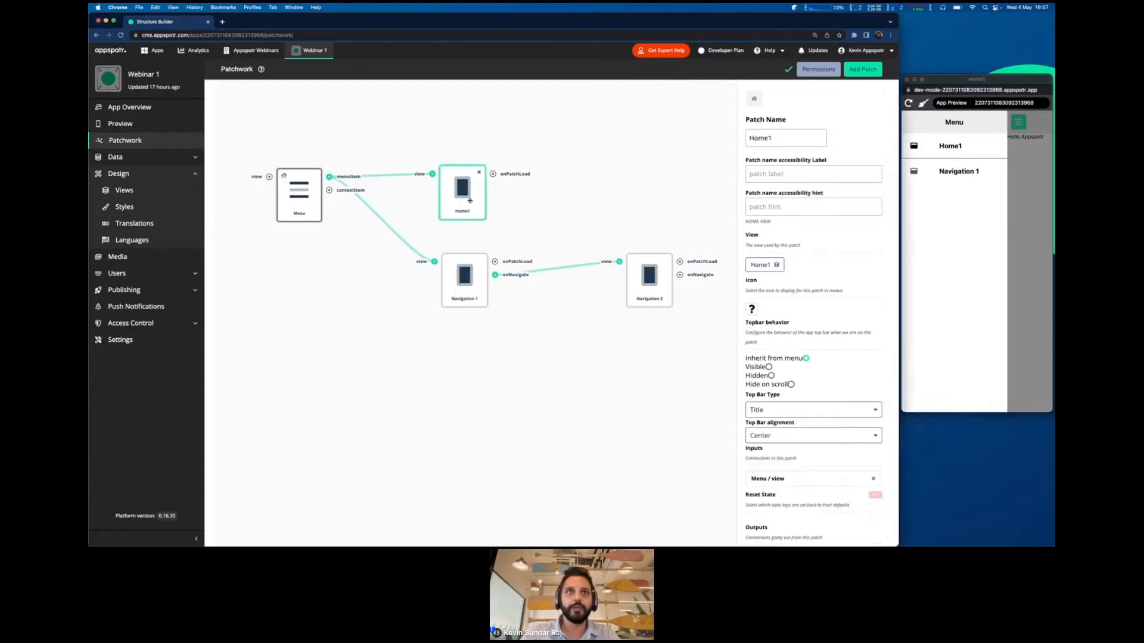
click(469, 292)
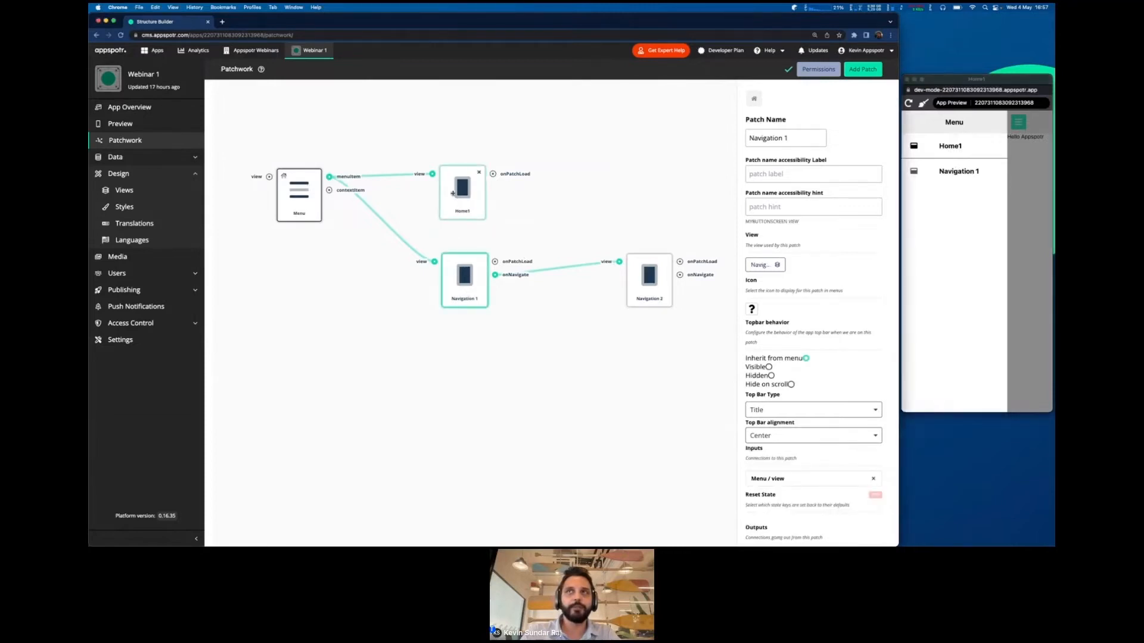
click(938, 171)
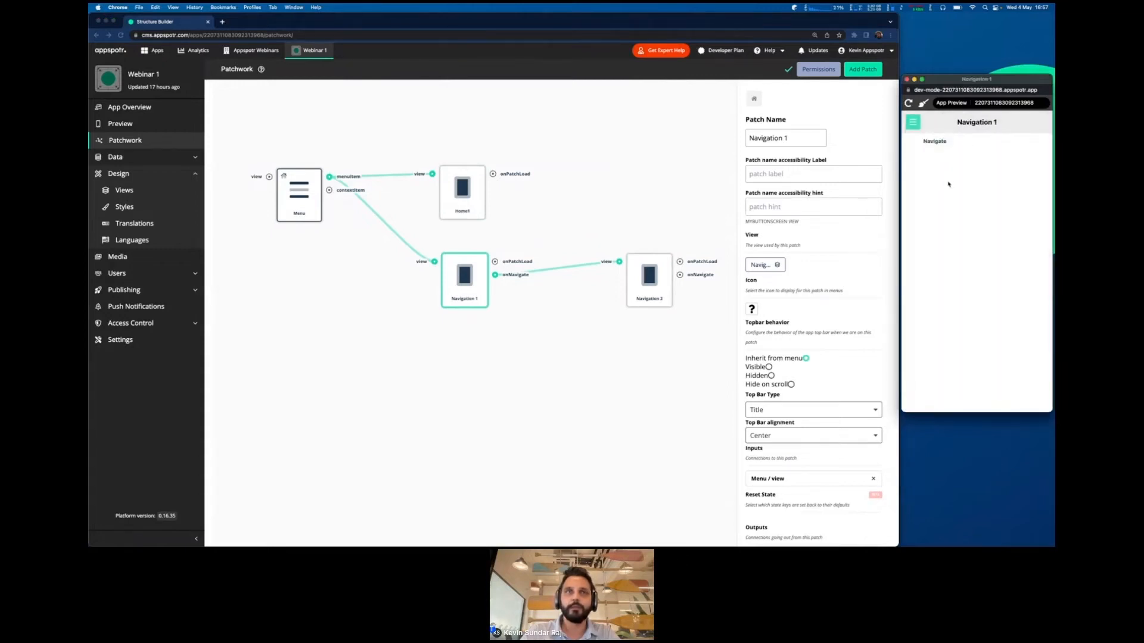
click(955, 146)
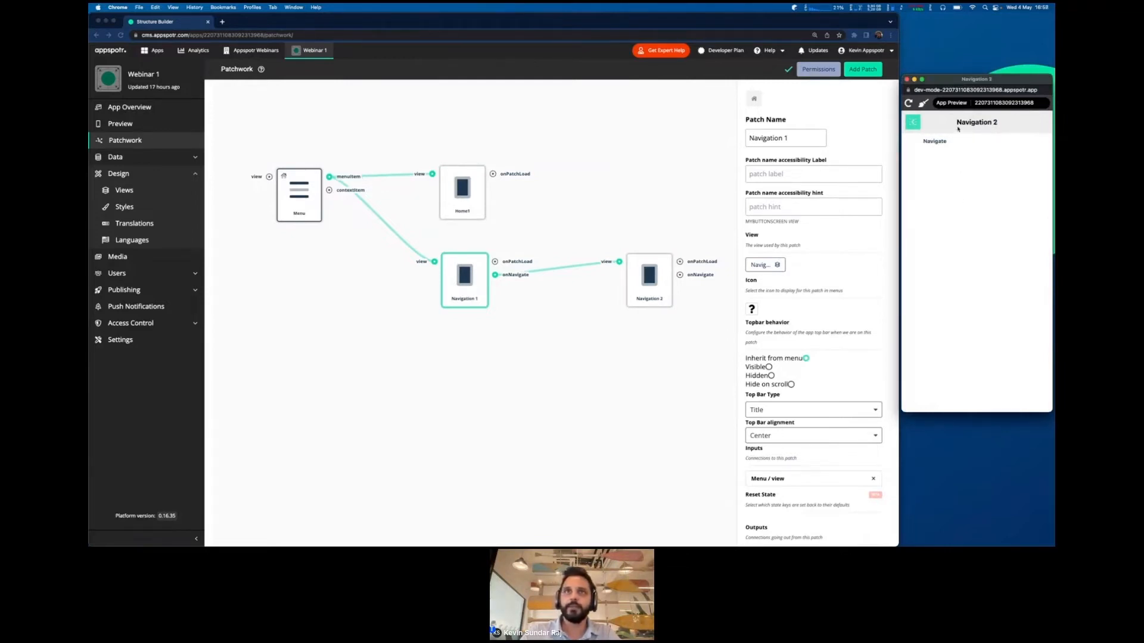
Step: Test going back from Navigation 2 and navigating forward again in the preview, and review the Simple Navigation slide
click(496, 304)
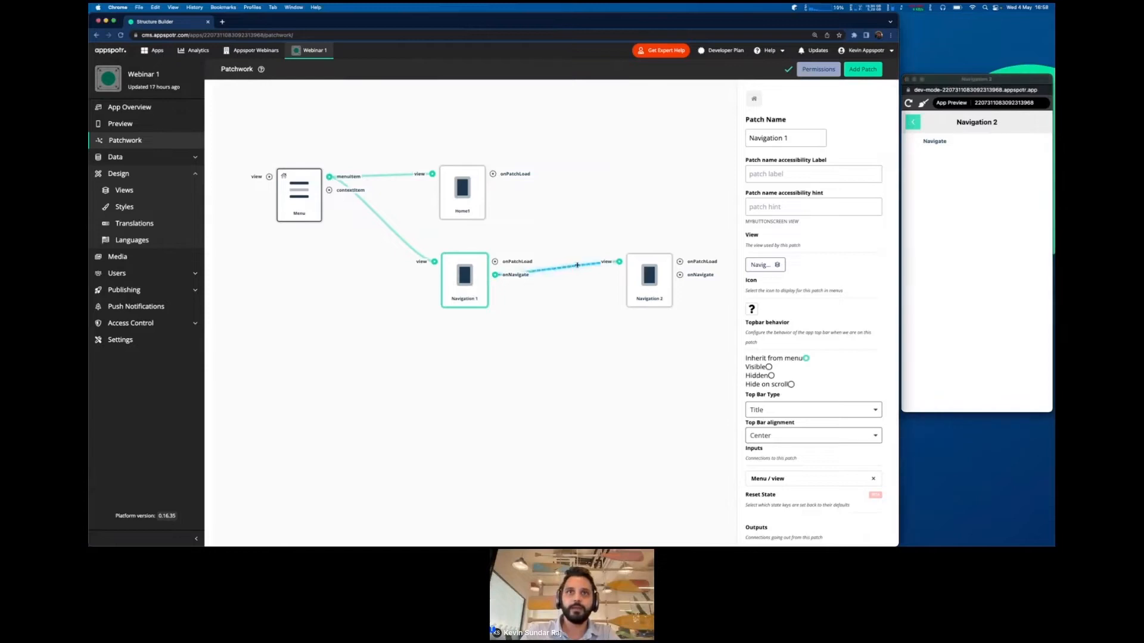
click(943, 213)
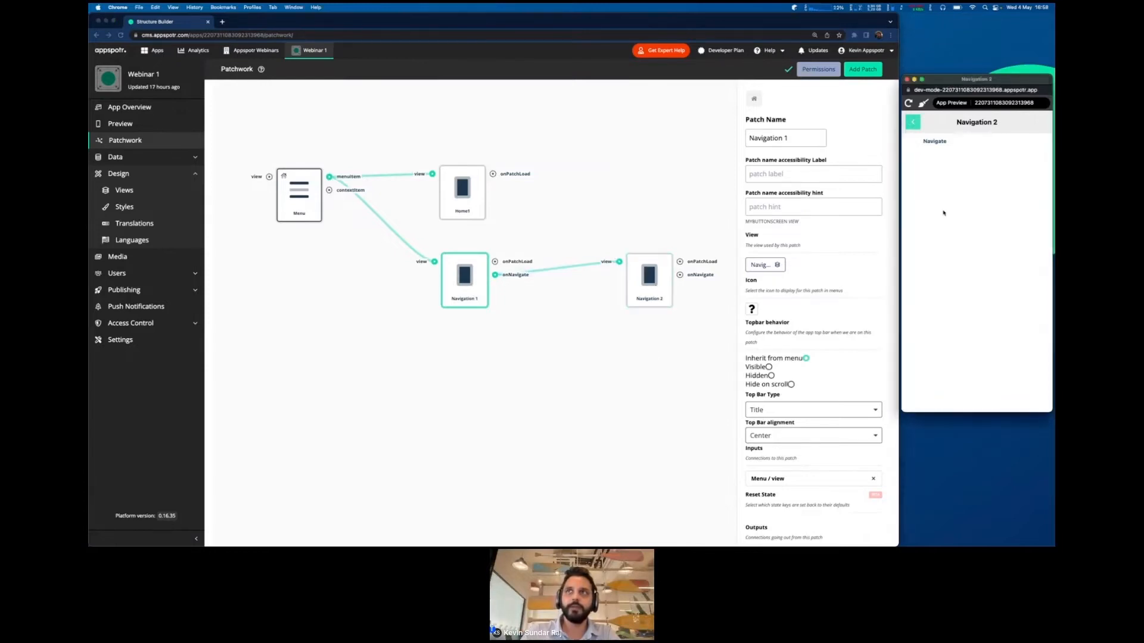
click(912, 125)
click(928, 142)
key(ctrl+Right)
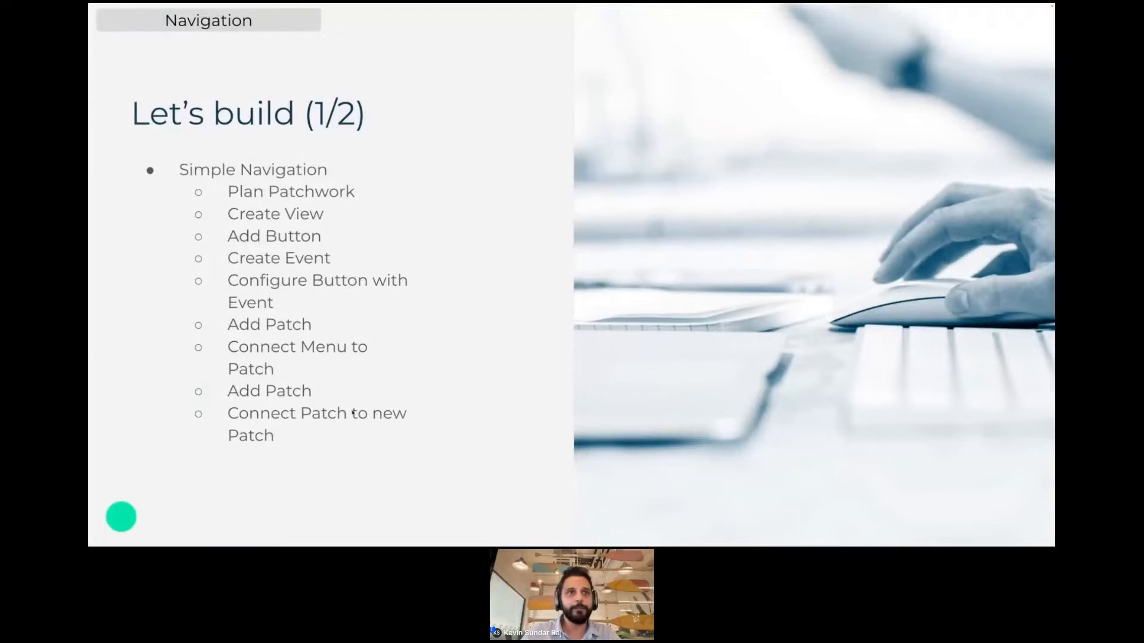
key(ctrl+Left)
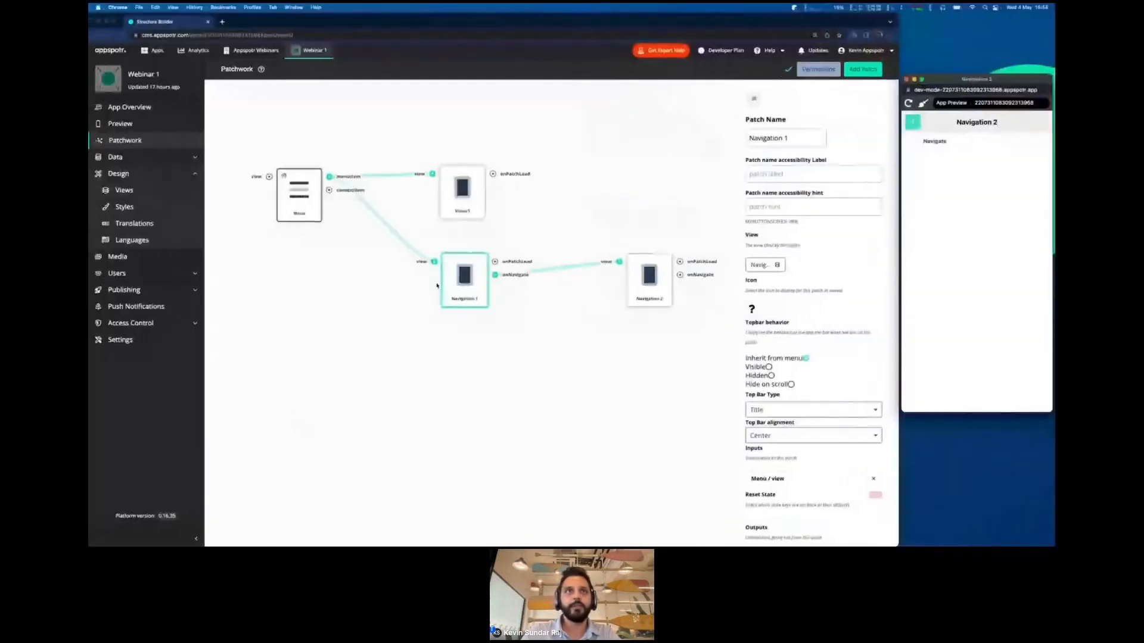
Step: Add two more MyButtonScreen patches and line them up in a row to the right of Navigation 2
drag(604, 342, 385, 340)
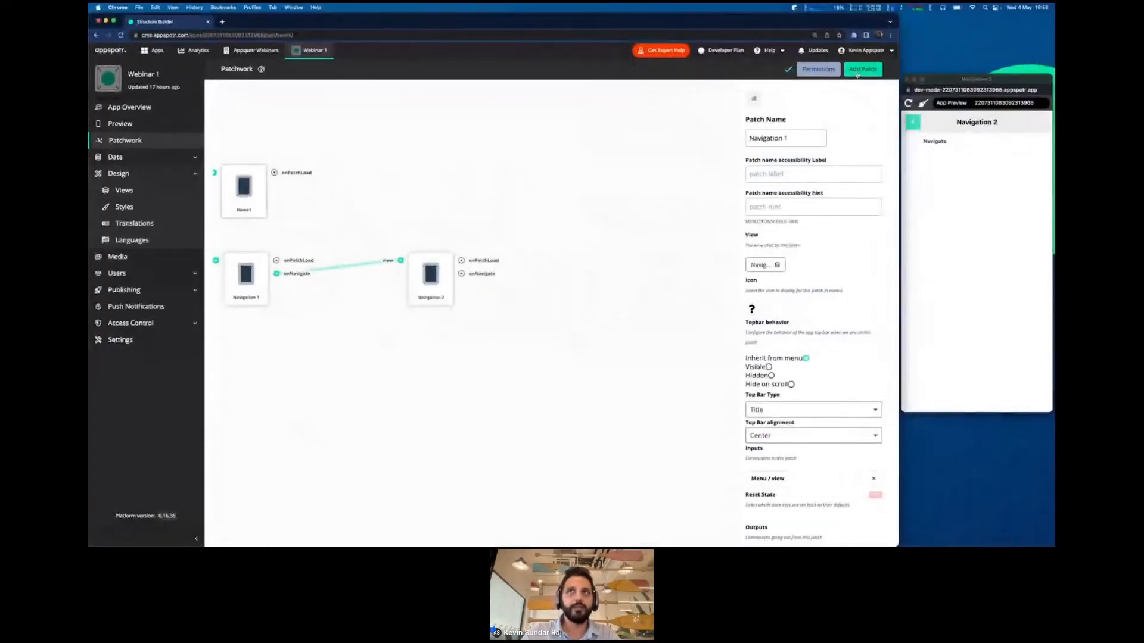
click(863, 70)
click(802, 215)
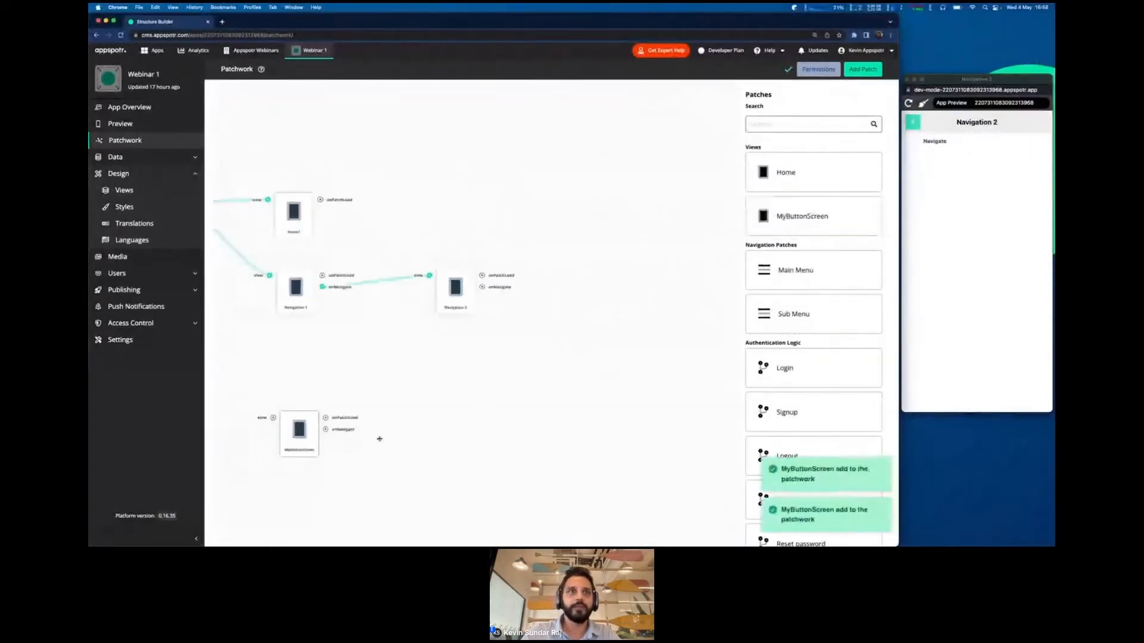
drag(298, 448, 615, 305)
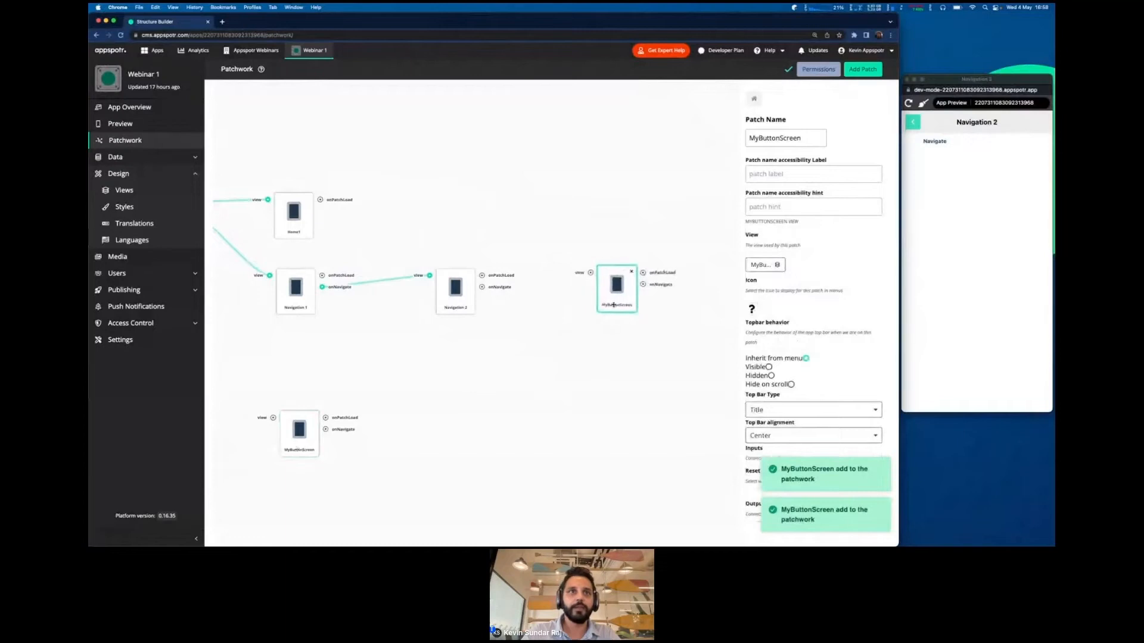
drag(318, 445, 747, 356)
drag(630, 364, 515, 392)
drag(614, 375, 646, 318)
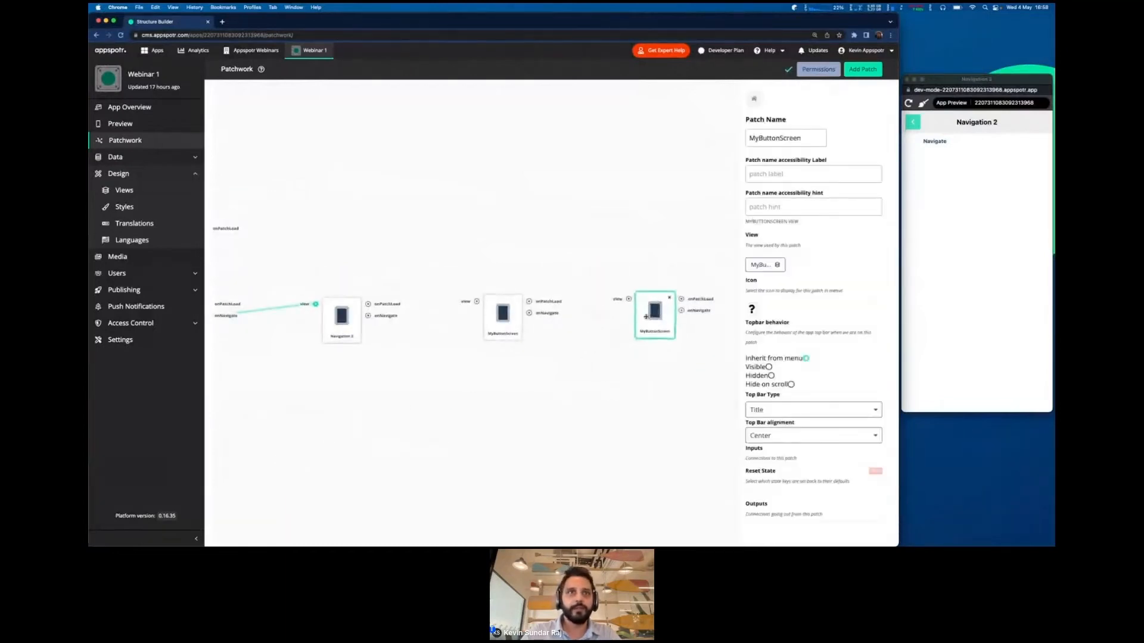
Step: Chain Navigation 2 and the two new MyButtonScreen patches from onNavigate to view, and rename the first new patch Navigation 3
drag(368, 315, 629, 299)
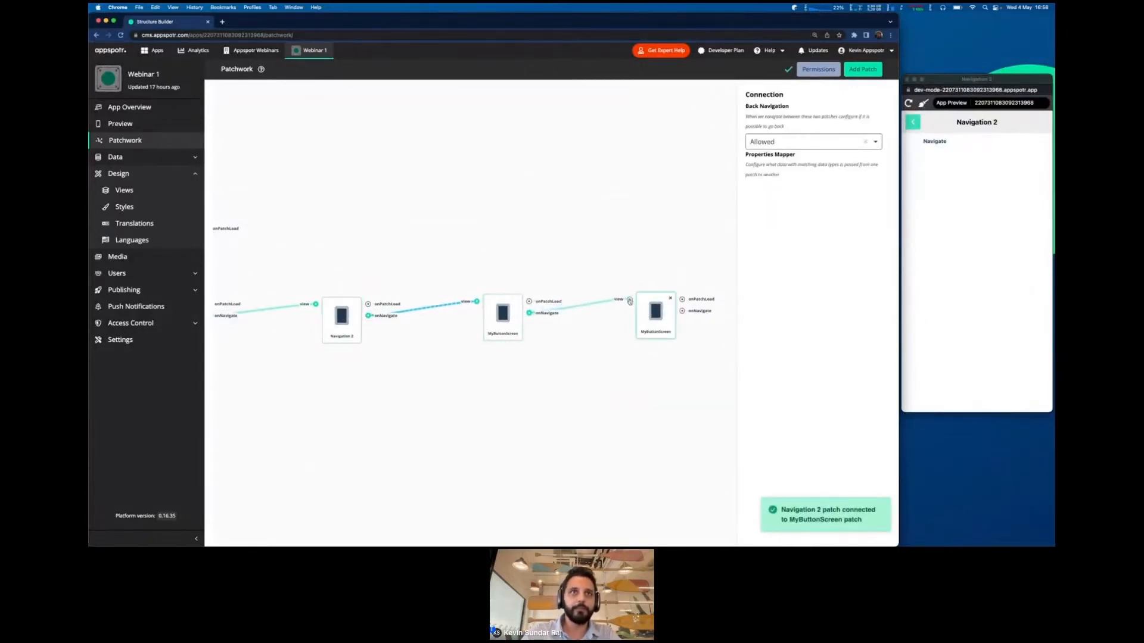
click(503, 315)
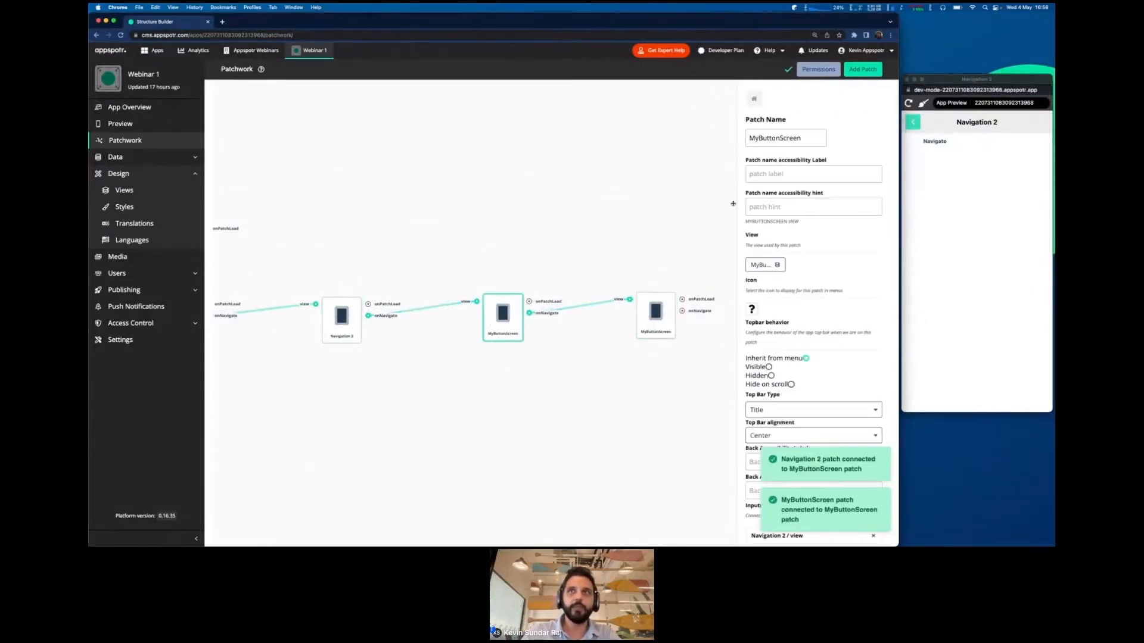
double_click(776, 138)
text(Na)
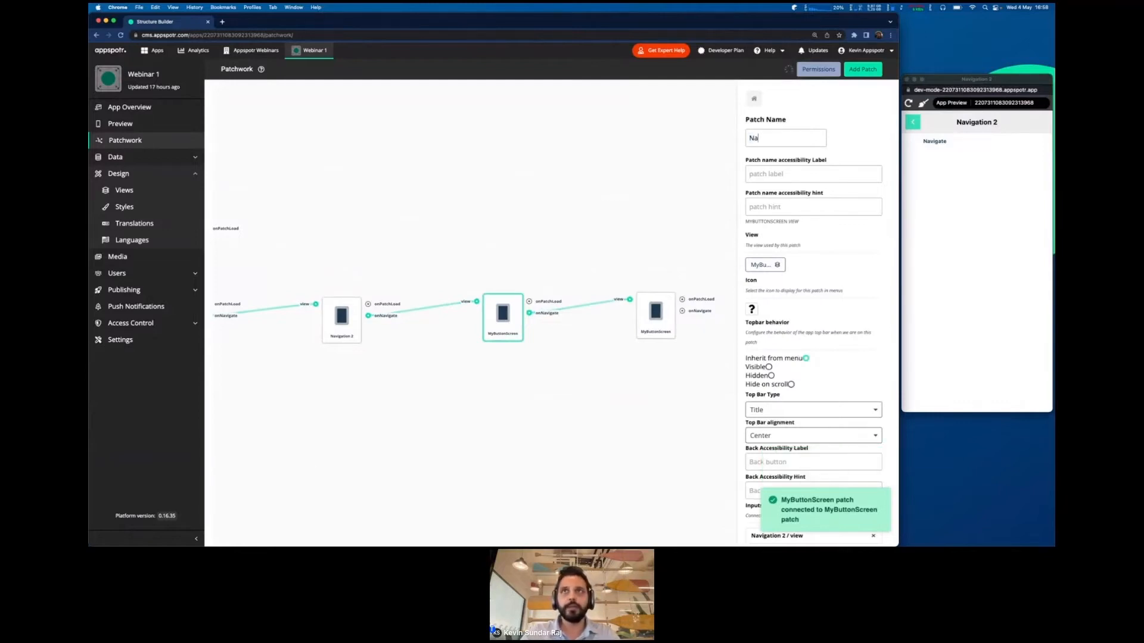
text(vigation )
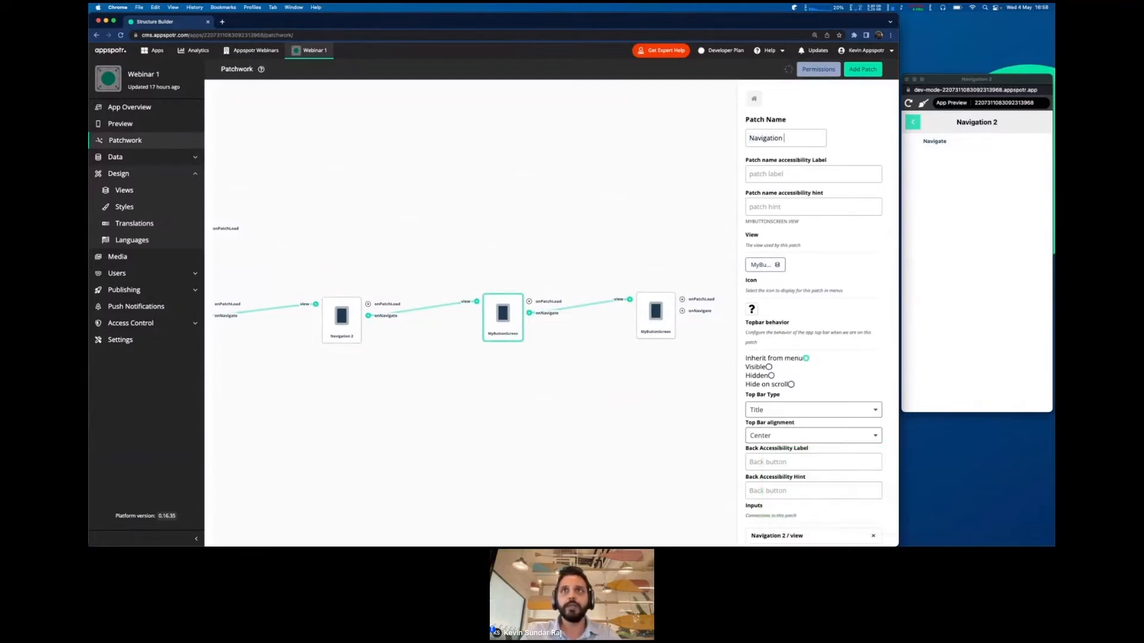
text(3)
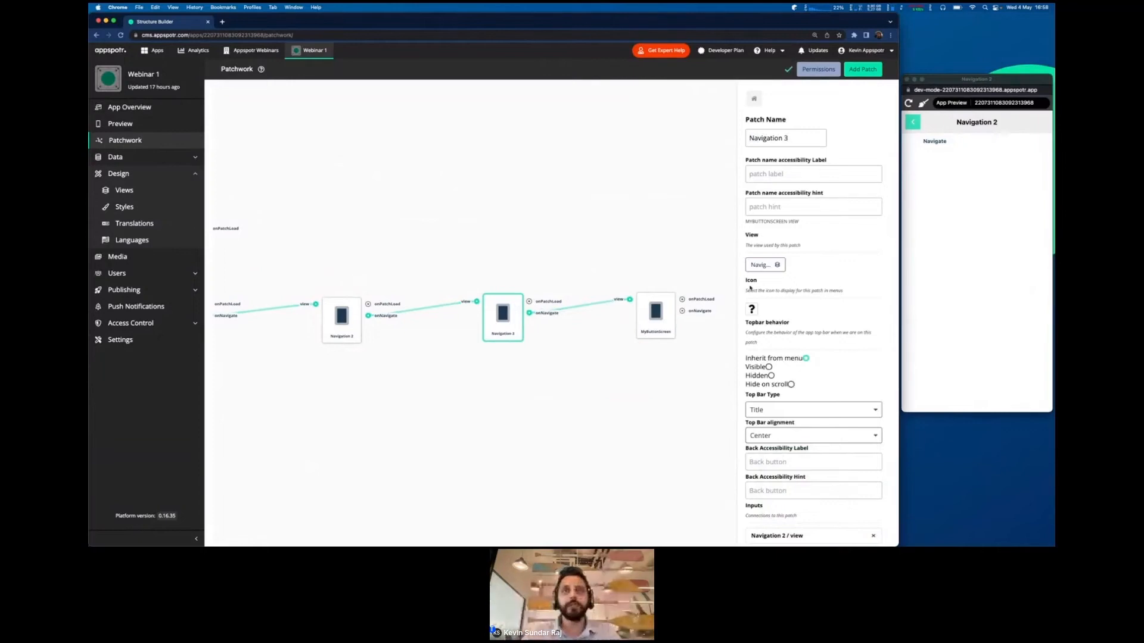
Step: Rename the last MyButtonScreen patch in the chain Navigation 4
click(654, 327)
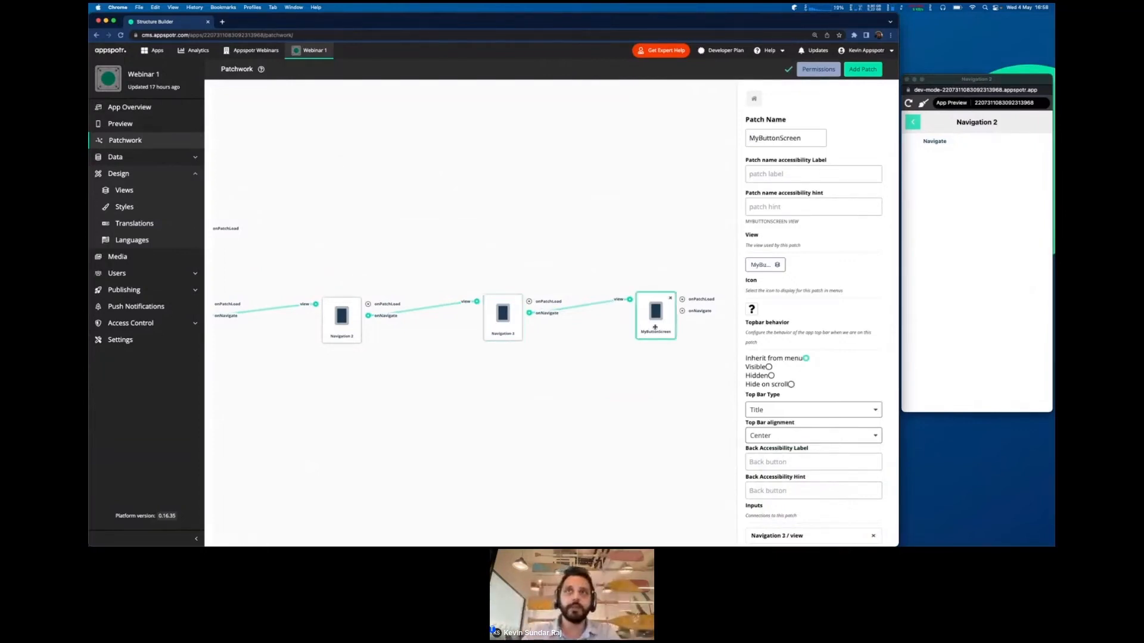
double_click(770, 133)
text(Navigation)
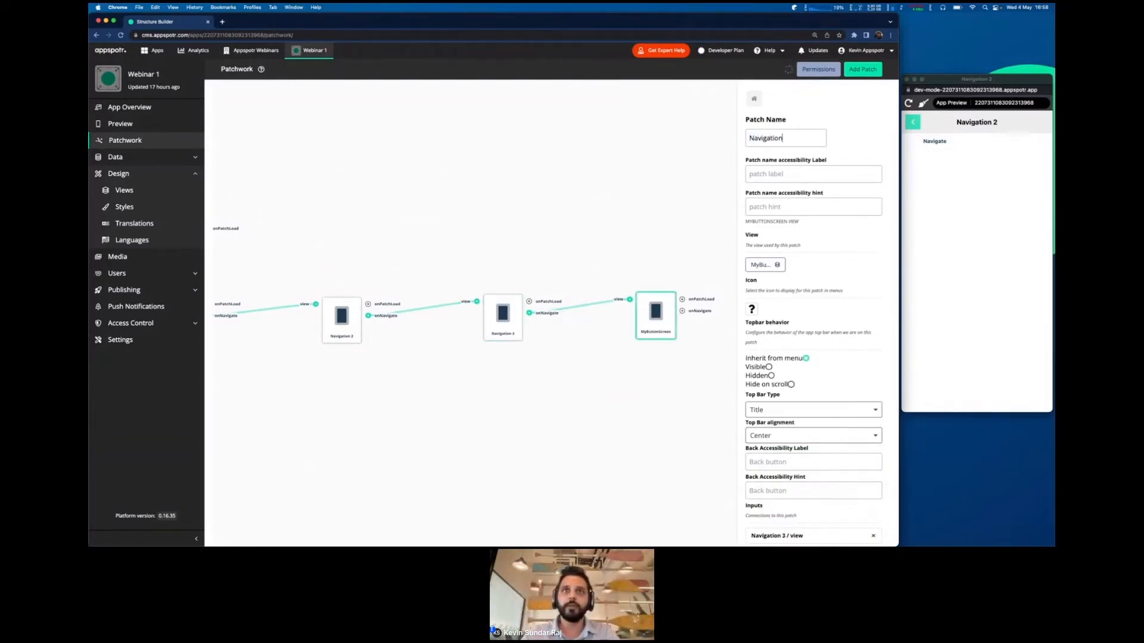
text( 4)
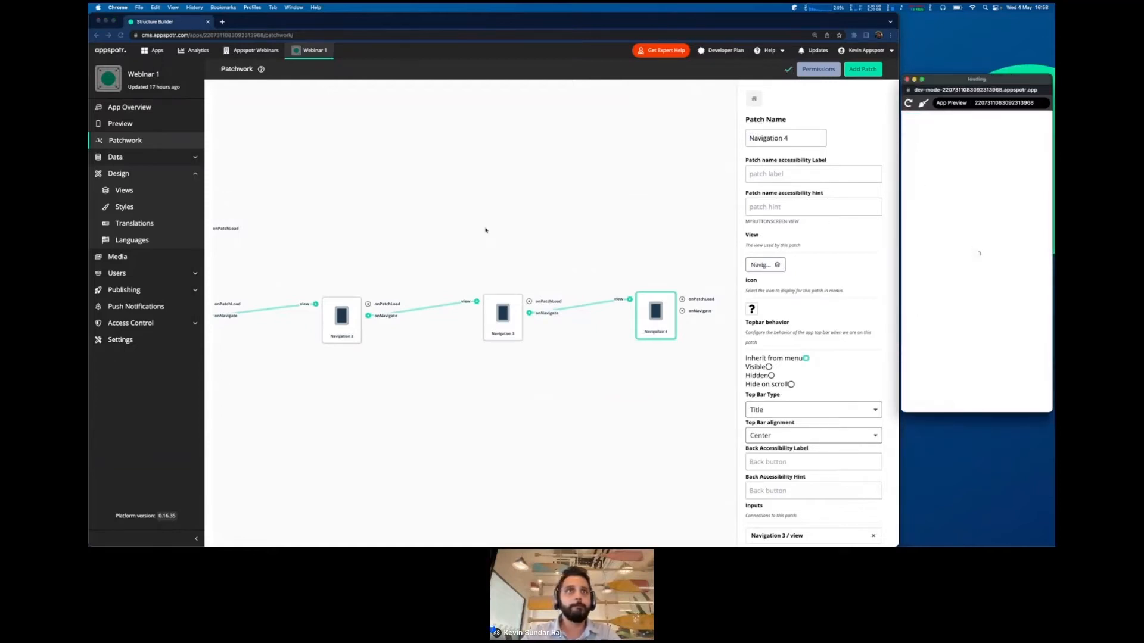
Step: Open Navigation 1 from the preview's menu and test moving forward and back through the chained navigation screens
drag(438, 226, 547, 175)
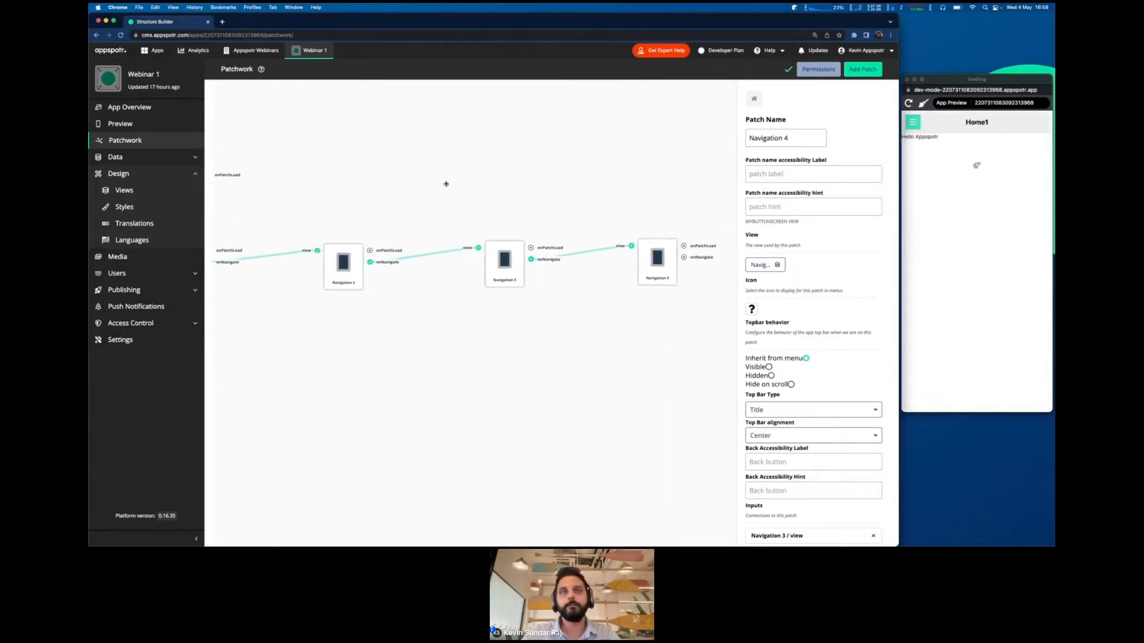
click(912, 121)
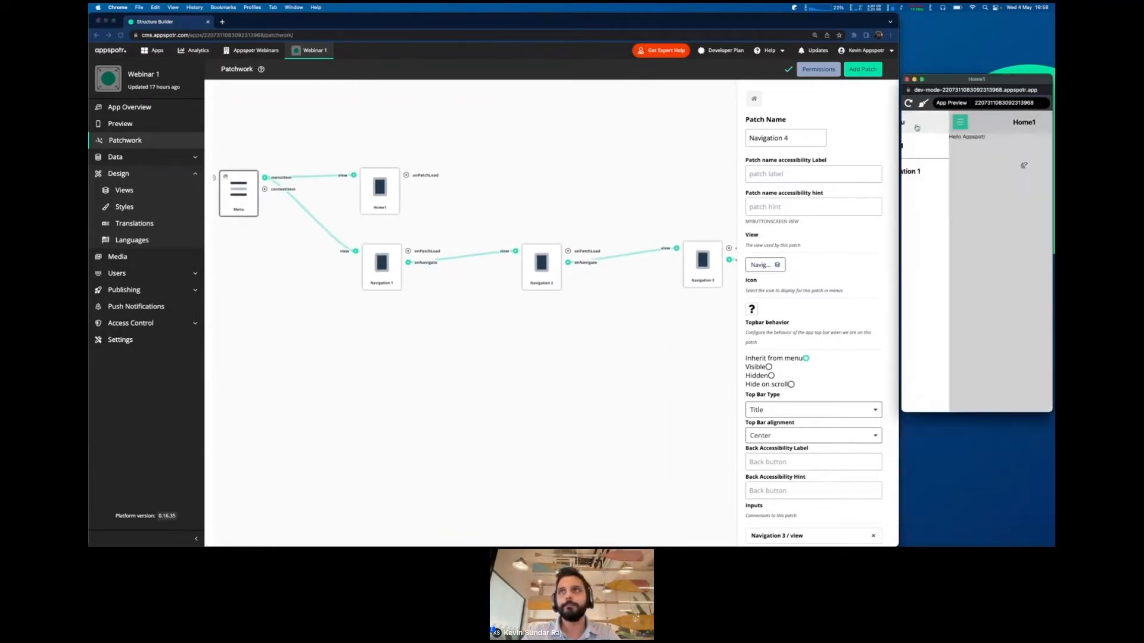
click(932, 172)
click(935, 143)
click(934, 143)
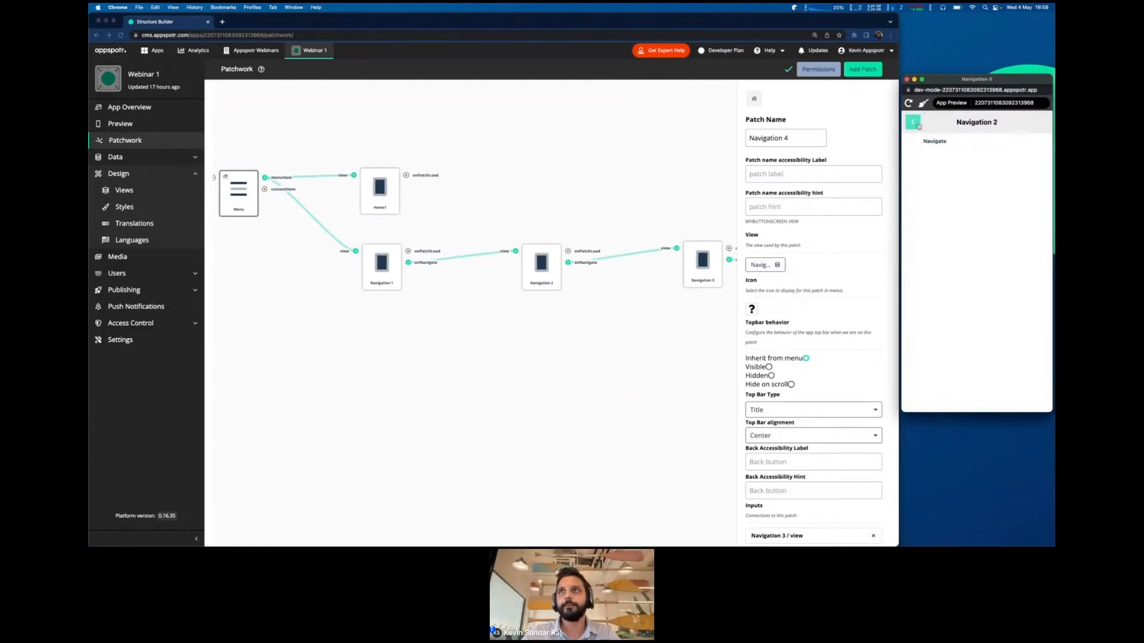
click(913, 122)
click(932, 171)
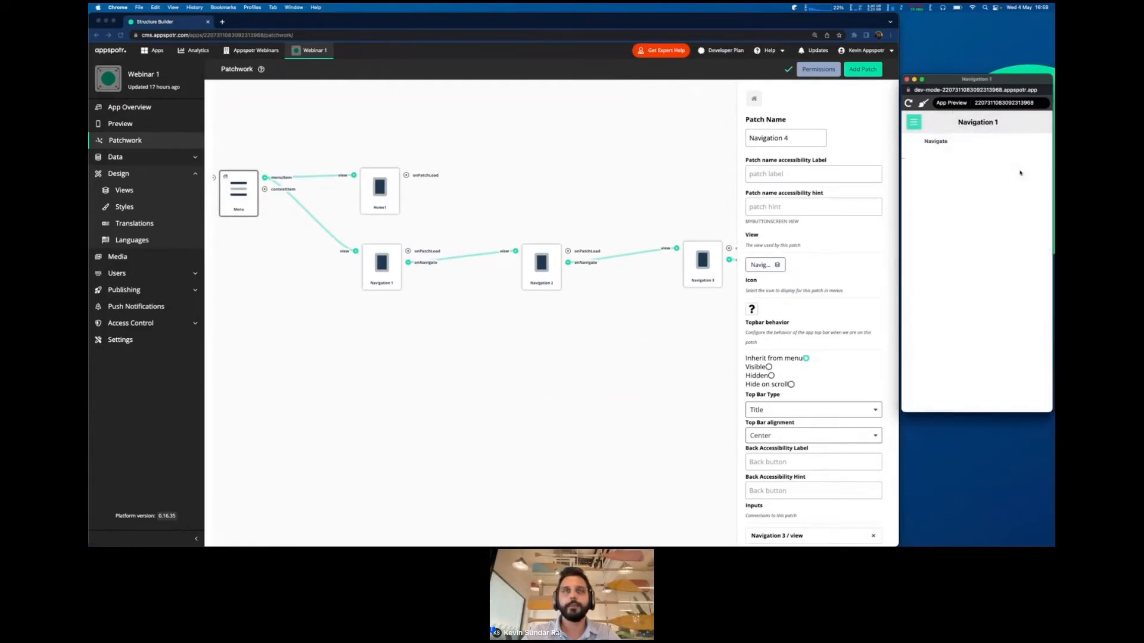
Step: Check the order of the entries in the preview's menu and open Navigation 1 from it
click(493, 200)
drag(474, 170, 510, 175)
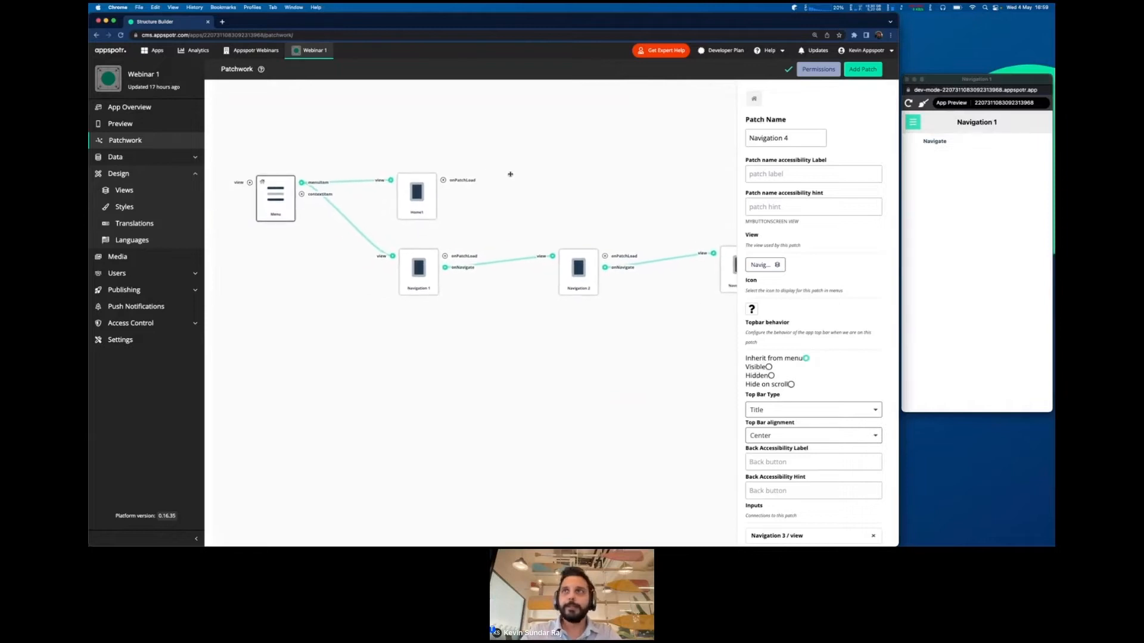
key(ctrl+Right)
key(ctrl+Left)
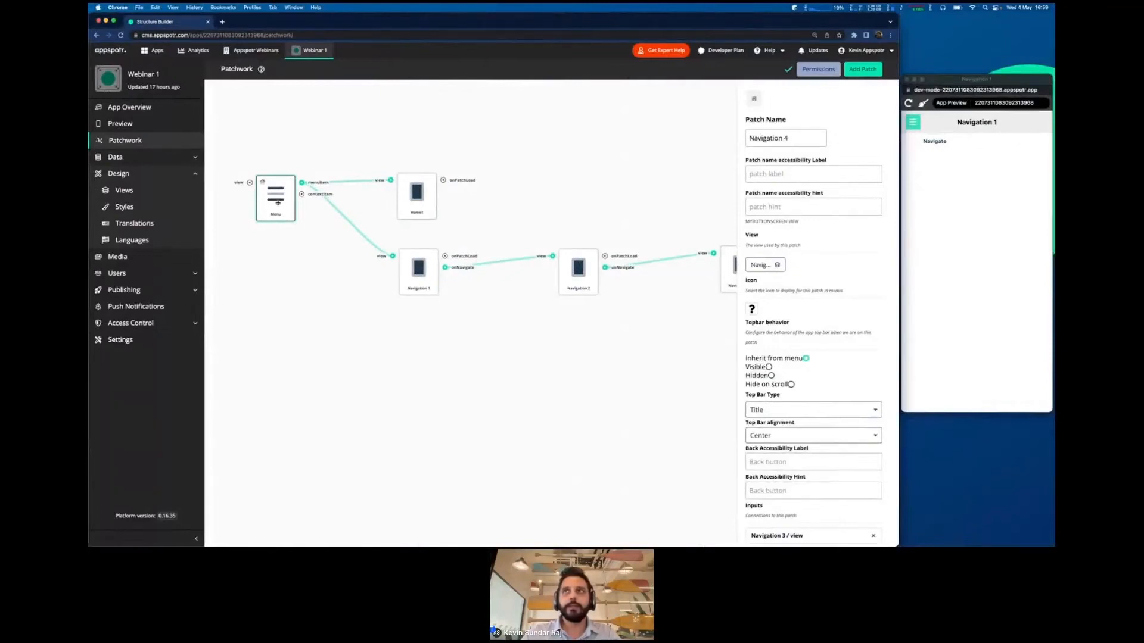
click(928, 197)
click(912, 121)
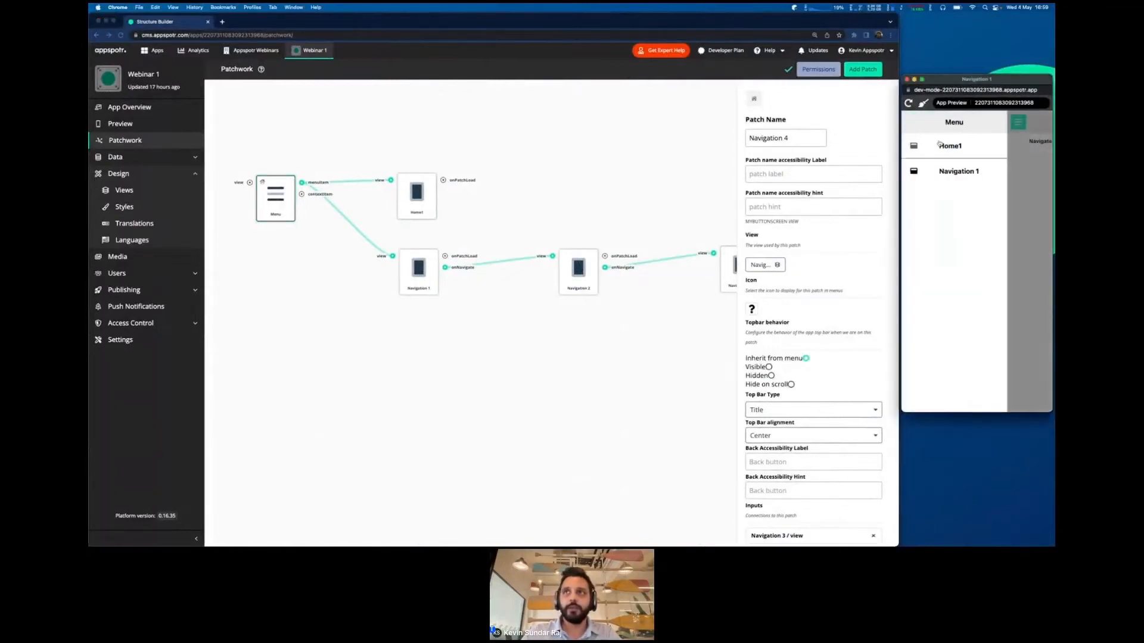
click(953, 171)
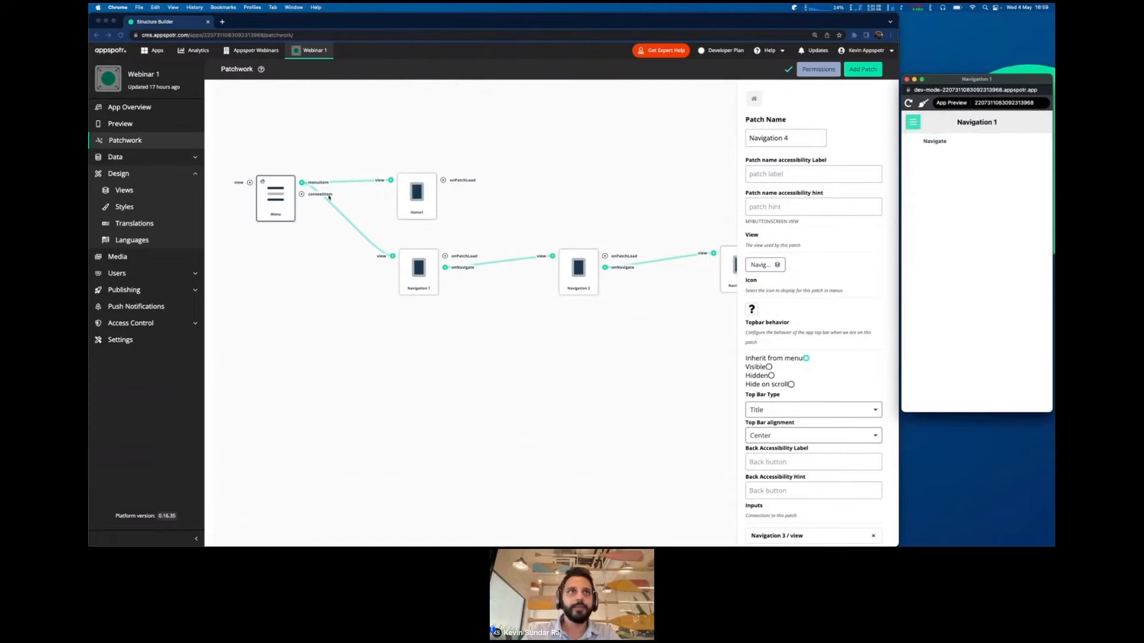
Step: Reorder the Menu patch's Main Menu items so that Navigation 1 comes before Home1
click(273, 201)
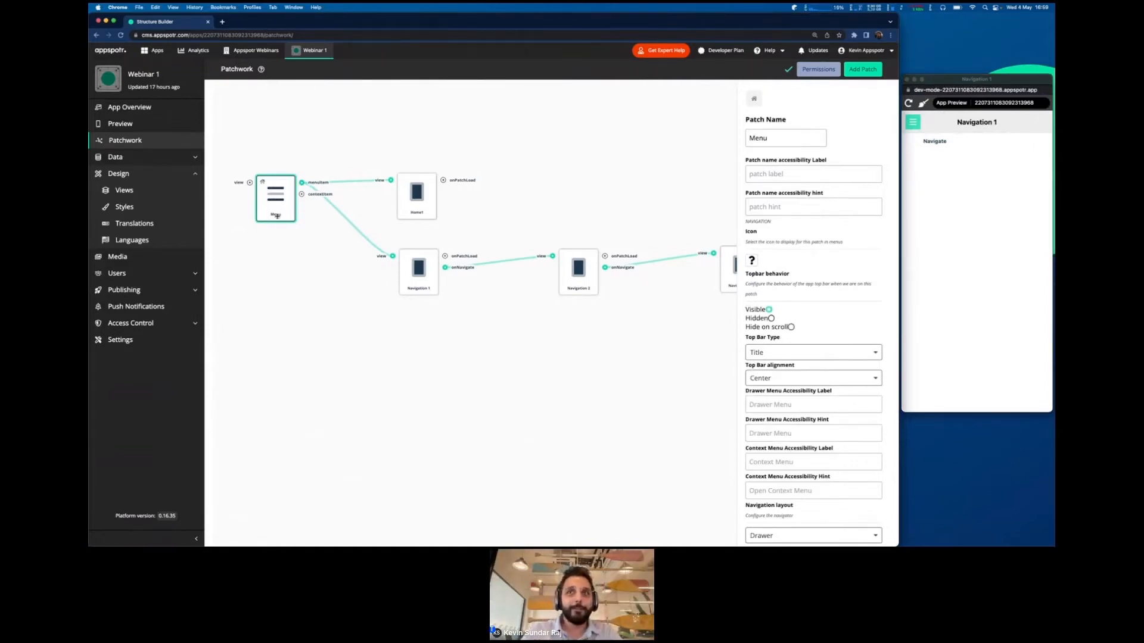
scroll(751, 499, down, 10)
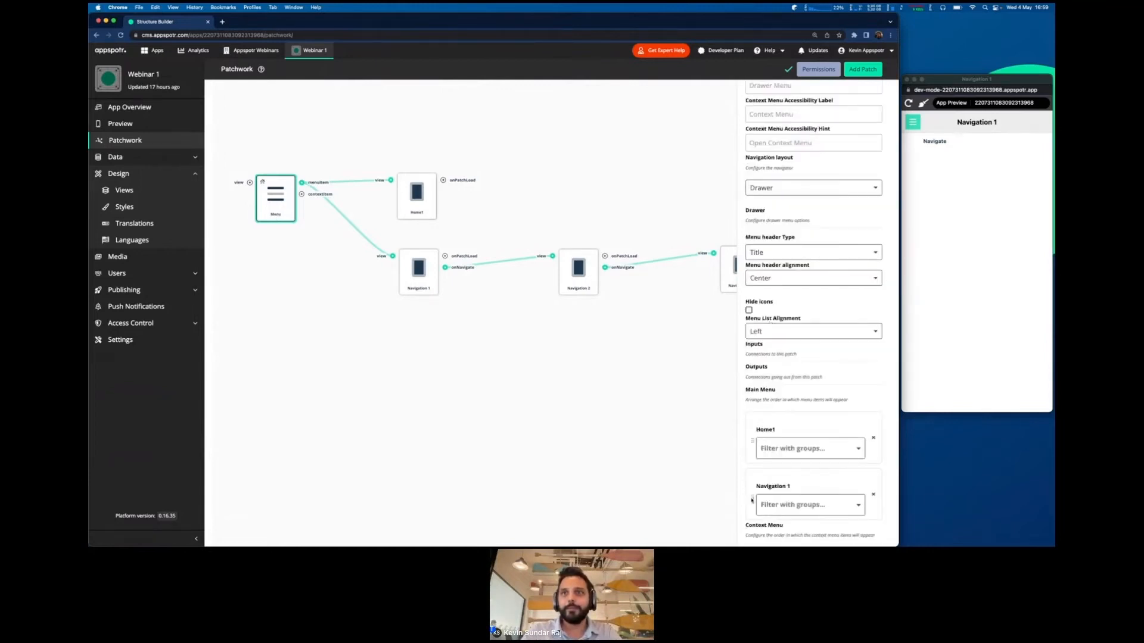
drag(751, 499, 746, 469)
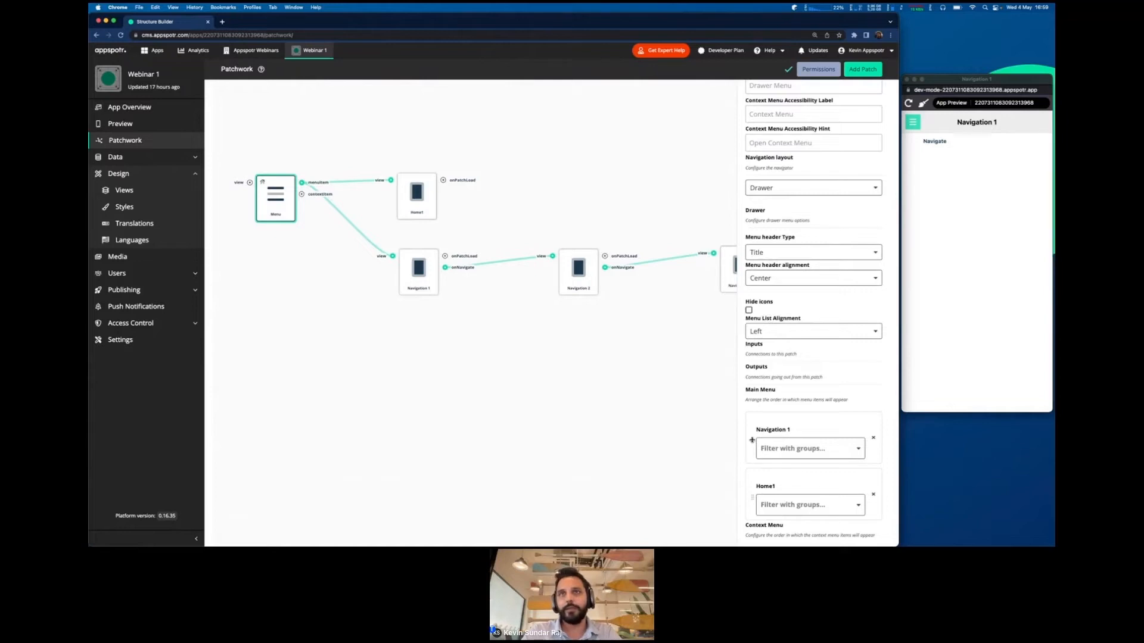
scroll(741, 170, up, 10)
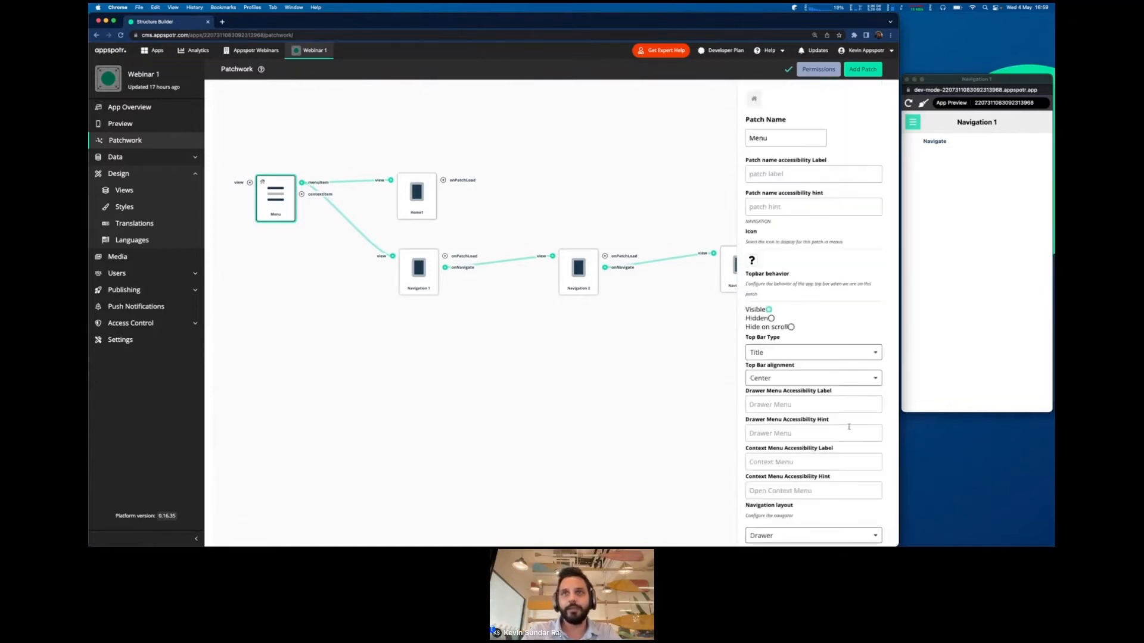
scroll(849, 427, down, 6)
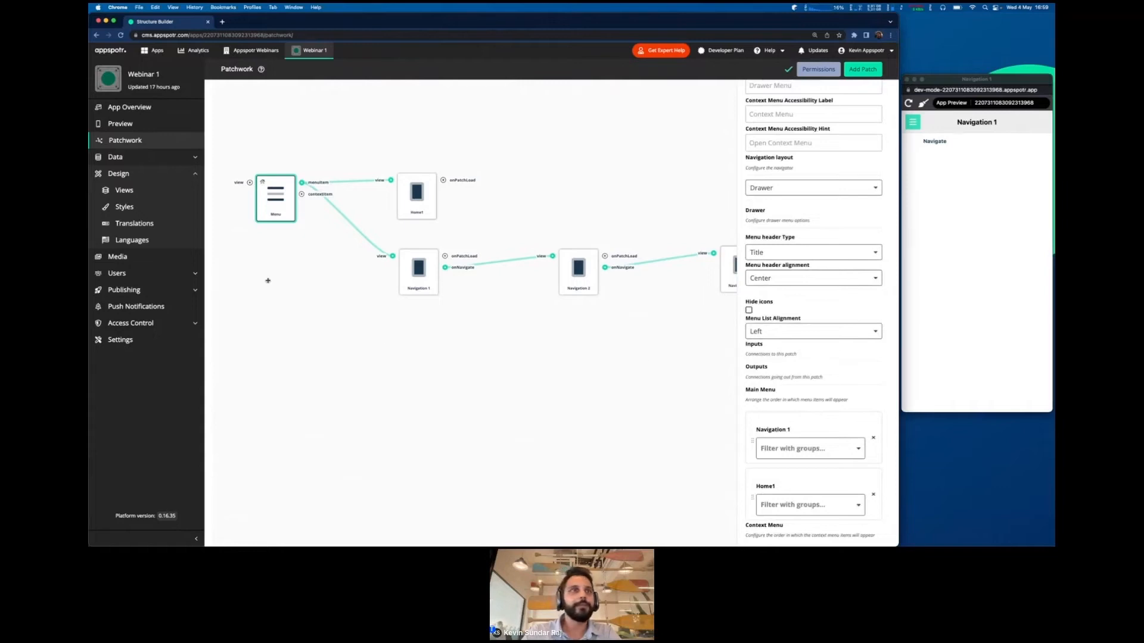
click(549, 218)
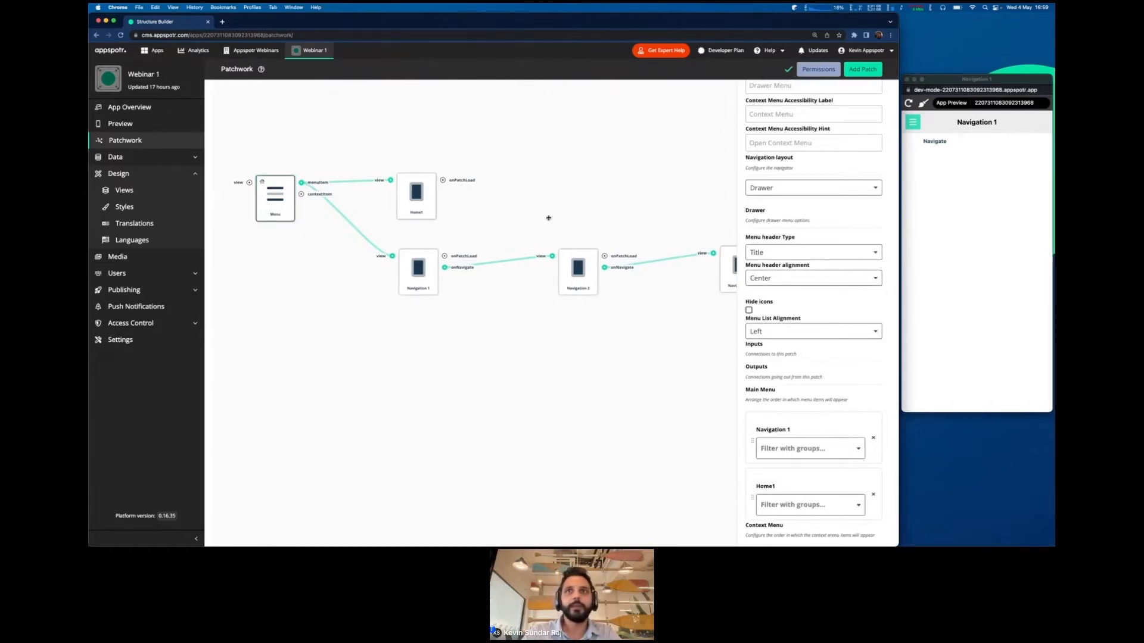
mouse_move(548, 218)
mouse_down()
mouse_move(434, 199)
mouse_move(533, 210)
mouse_up()
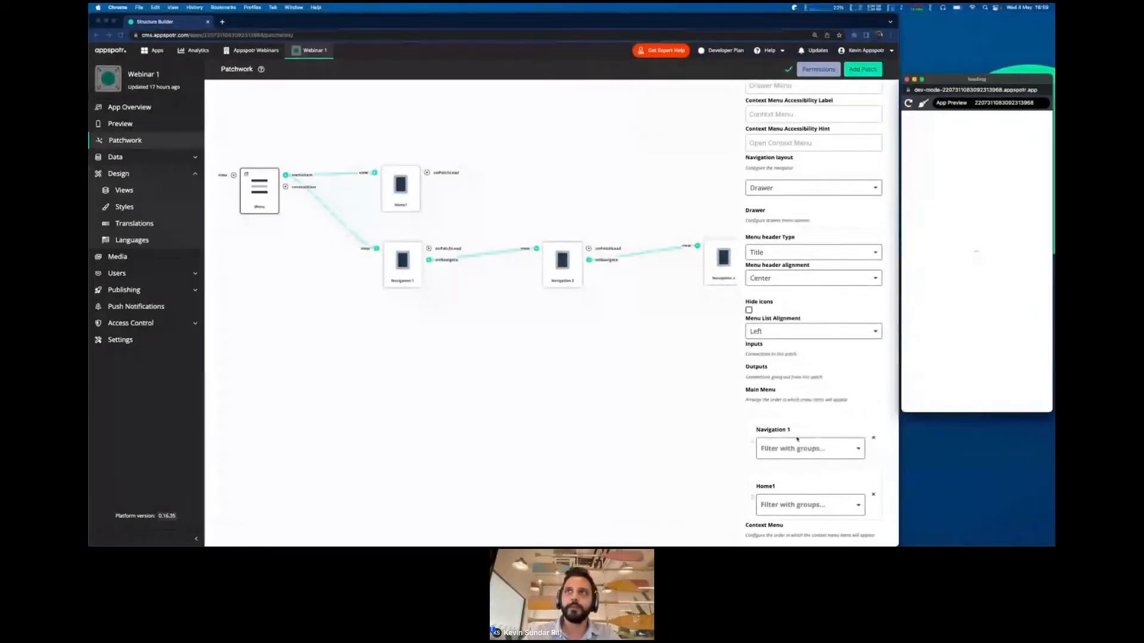
Step: Check the order of the entries in the preview's drawer menu and open Home1 and Navigation 1 from it
click(913, 121)
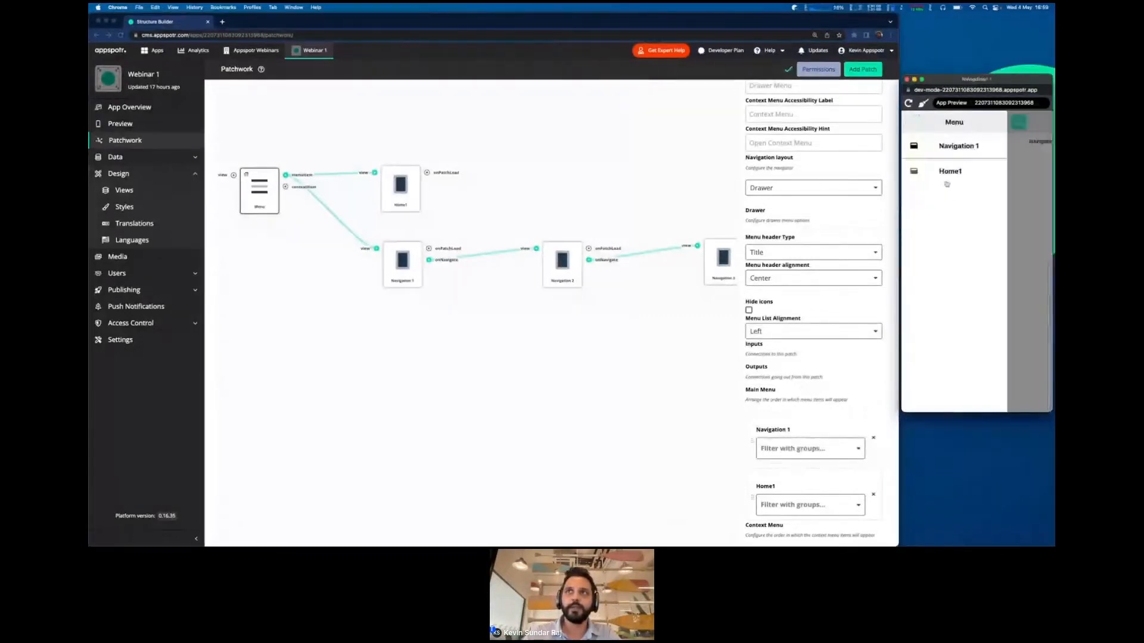
click(947, 177)
click(938, 122)
click(950, 147)
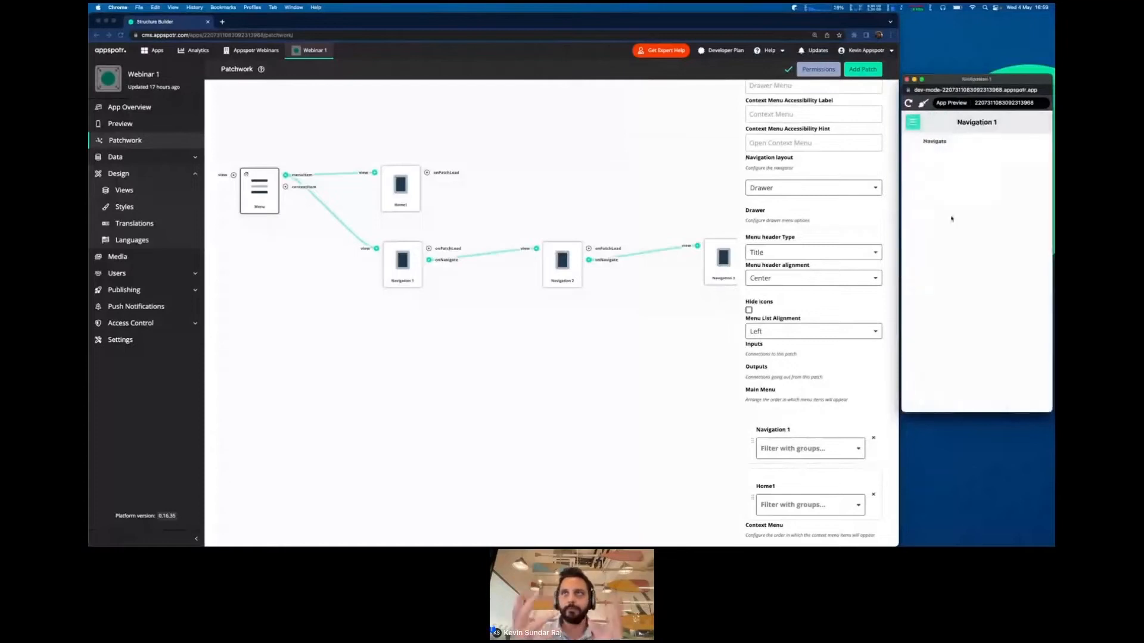
click(619, 163)
drag(575, 163, 612, 175)
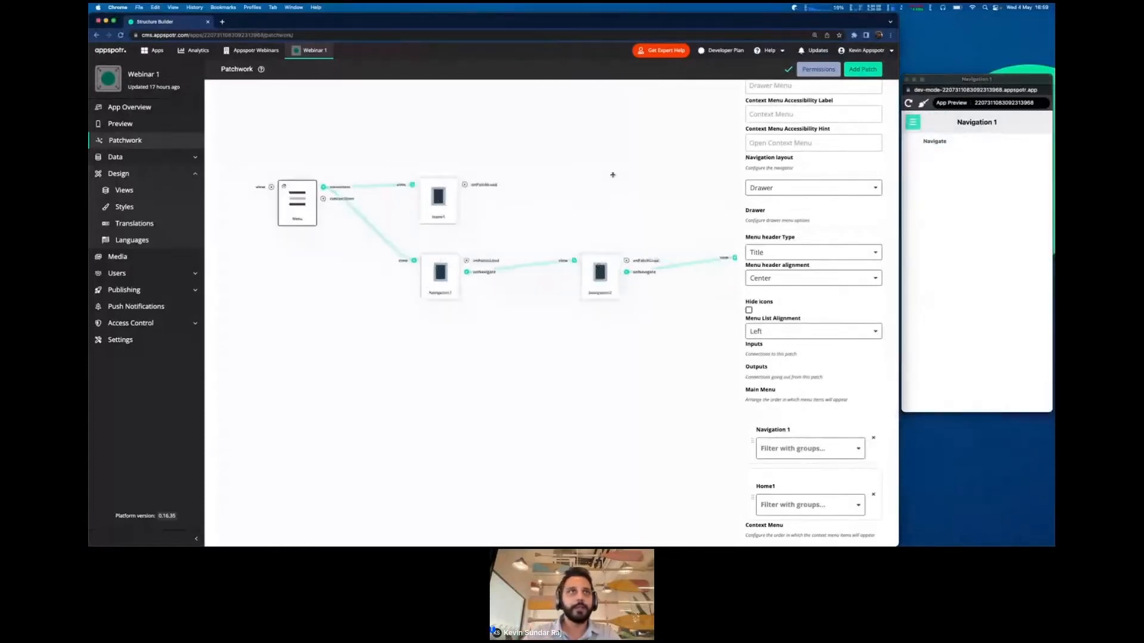
key(ctrl+Right)
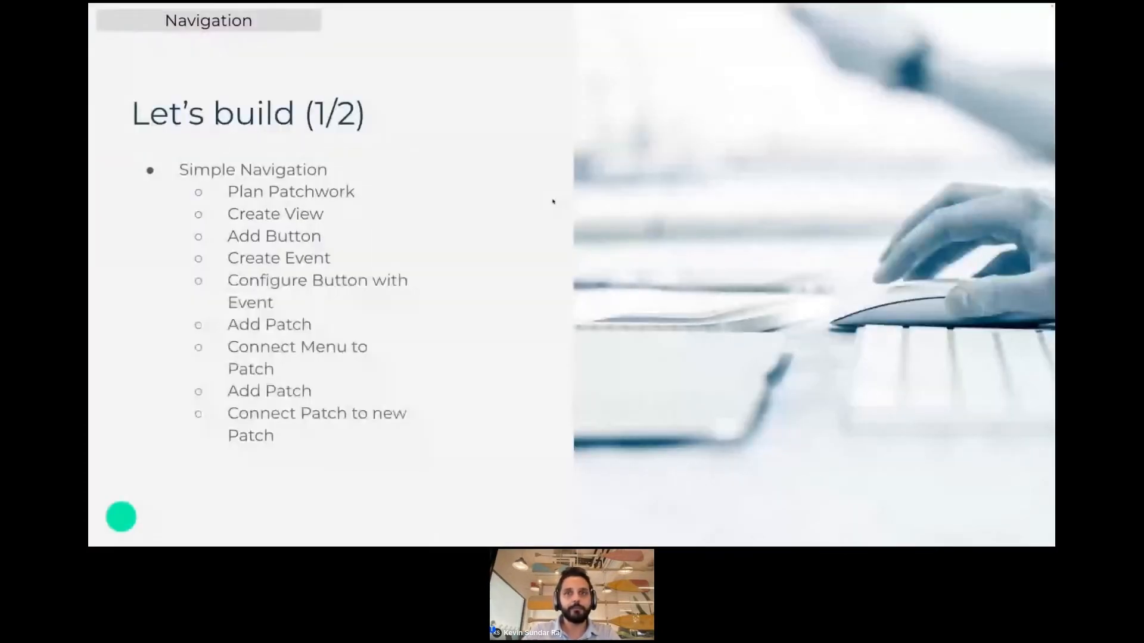
key(Right)
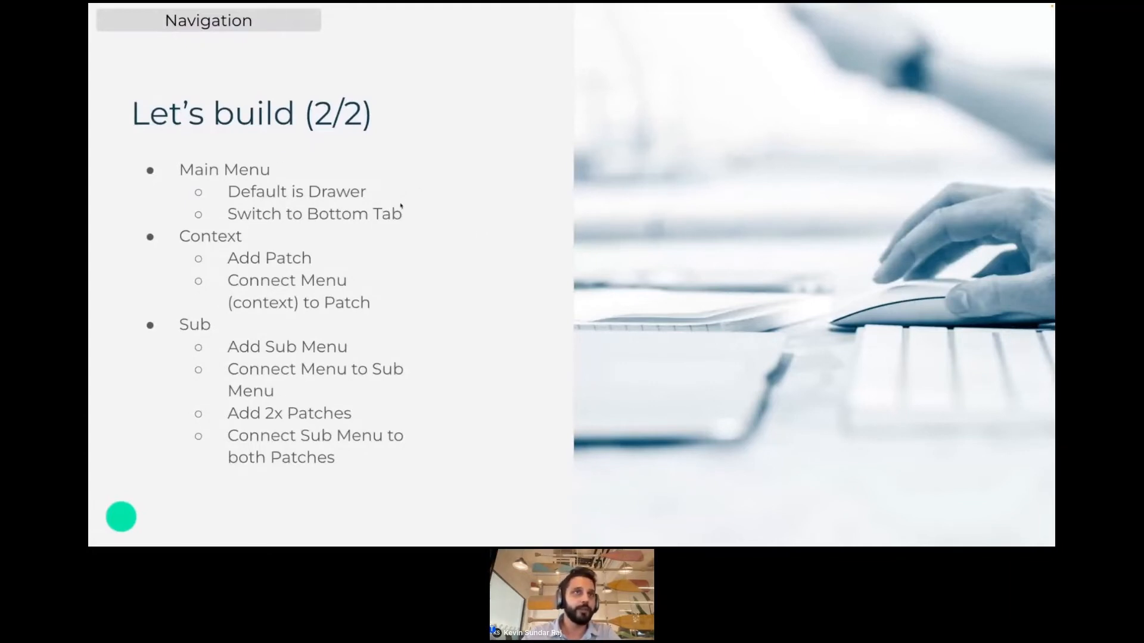
key(ctrl+Left)
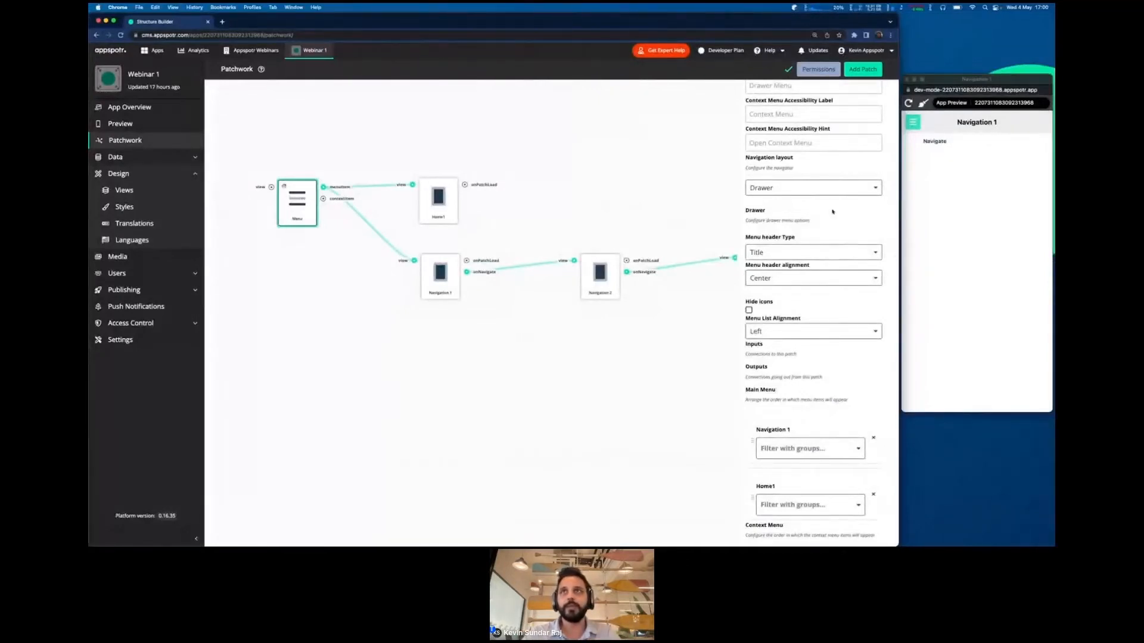
Step: Change the Menu patch's navigation layout to Bottom tab and reload the app preview
scroll(822, 226, up, 6)
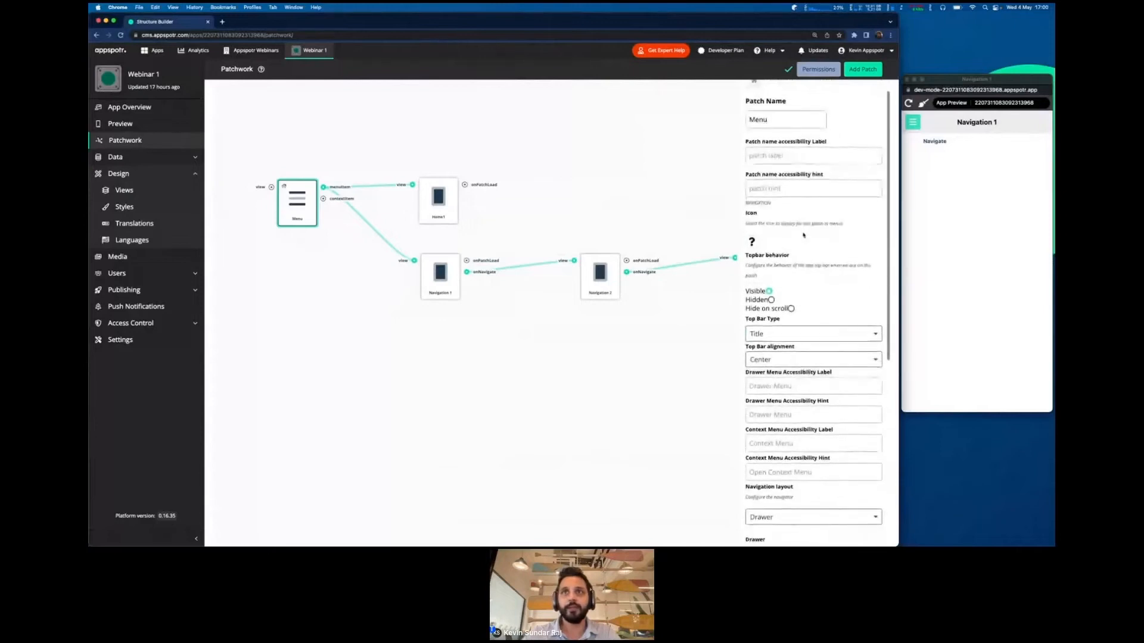
scroll(803, 234, down, 5)
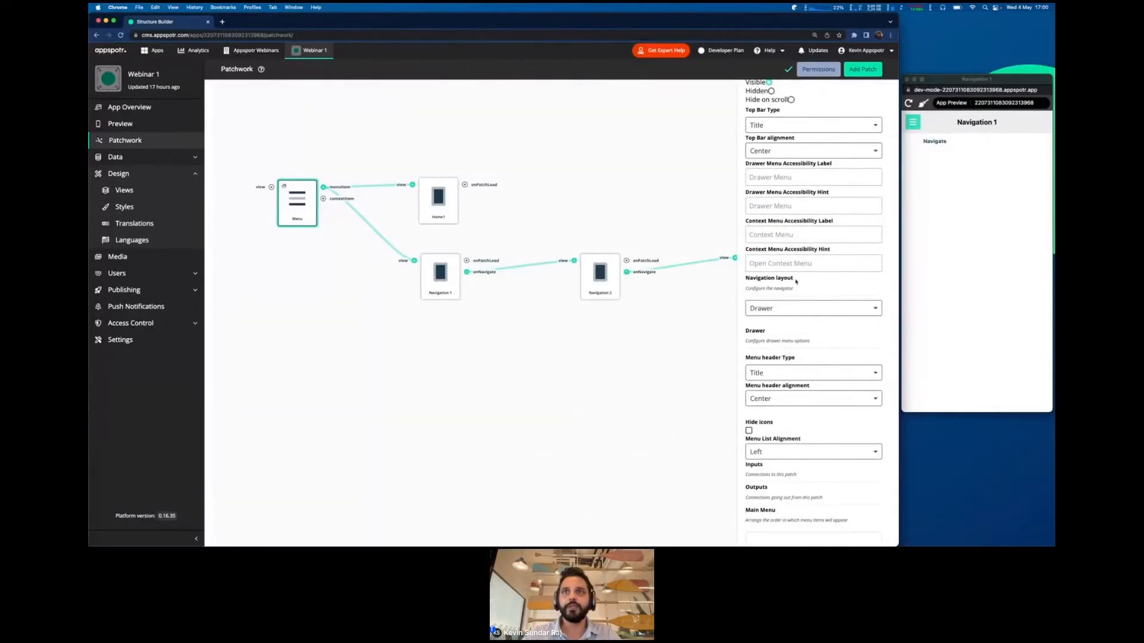
click(788, 309)
click(790, 348)
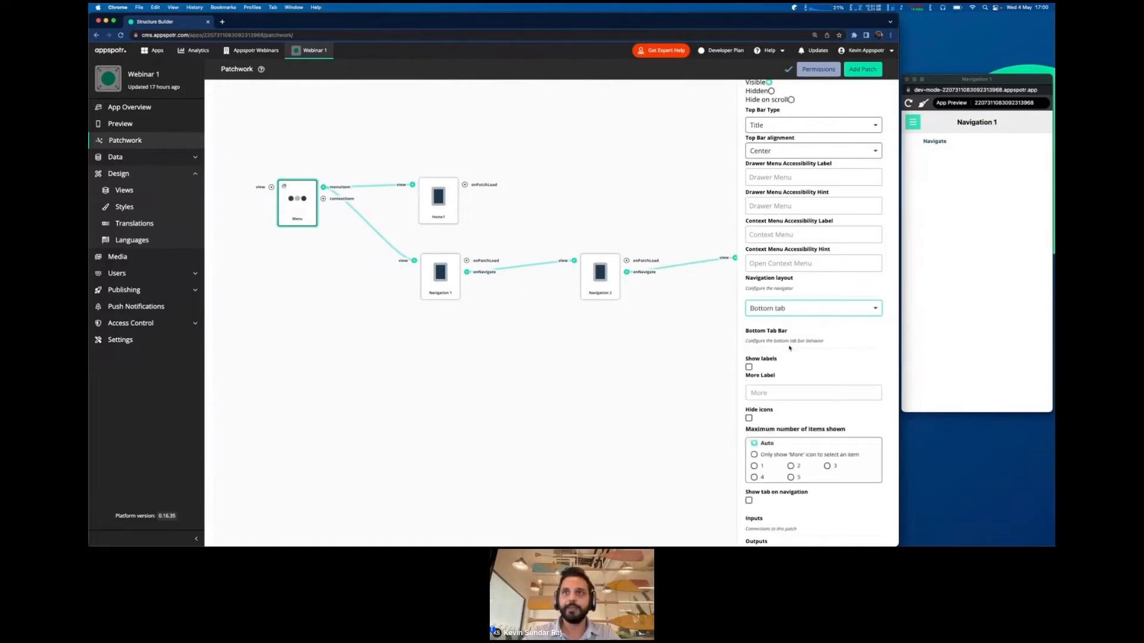
click(940, 323)
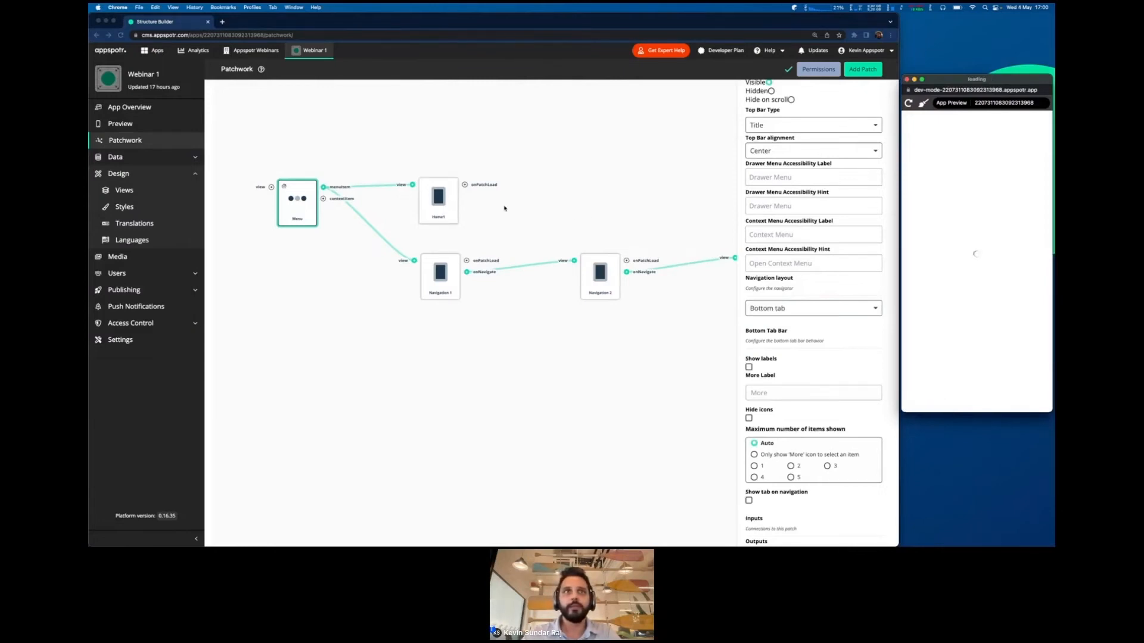
Step: Enable Show labels for the Menu patch's bottom tab bar and reload the app preview
click(468, 202)
click(443, 203)
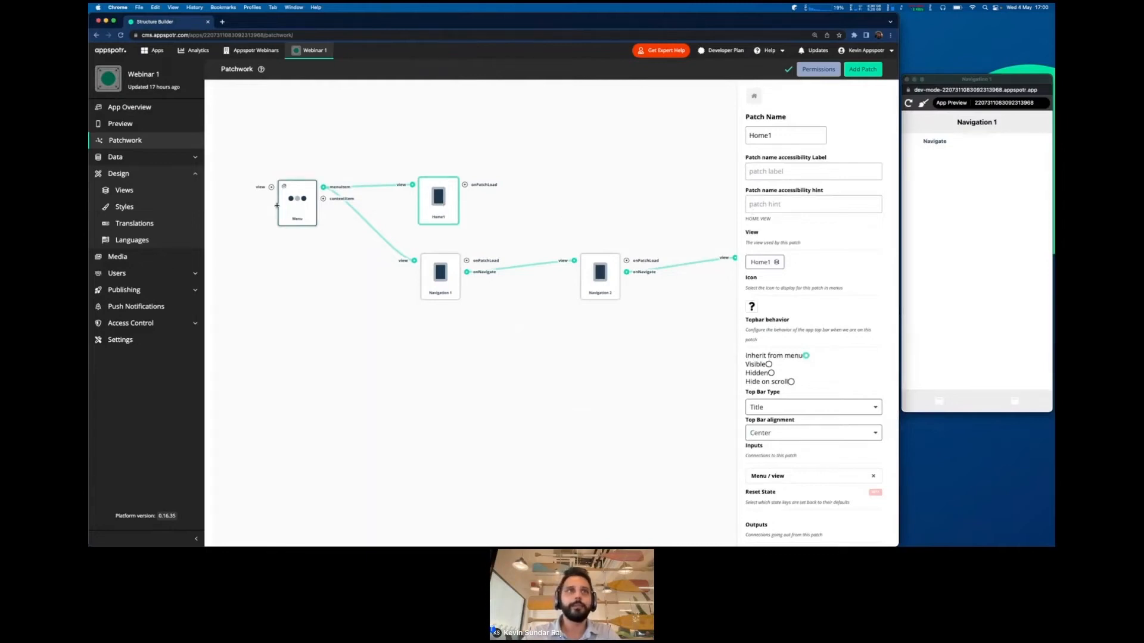
click(297, 202)
click(749, 367)
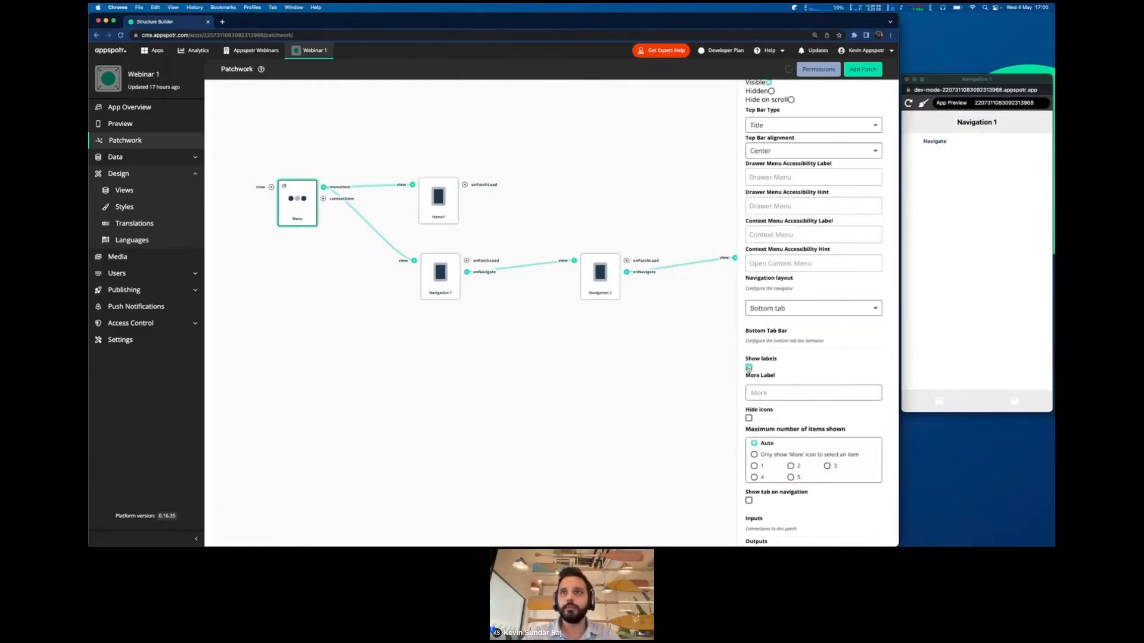
click(946, 319)
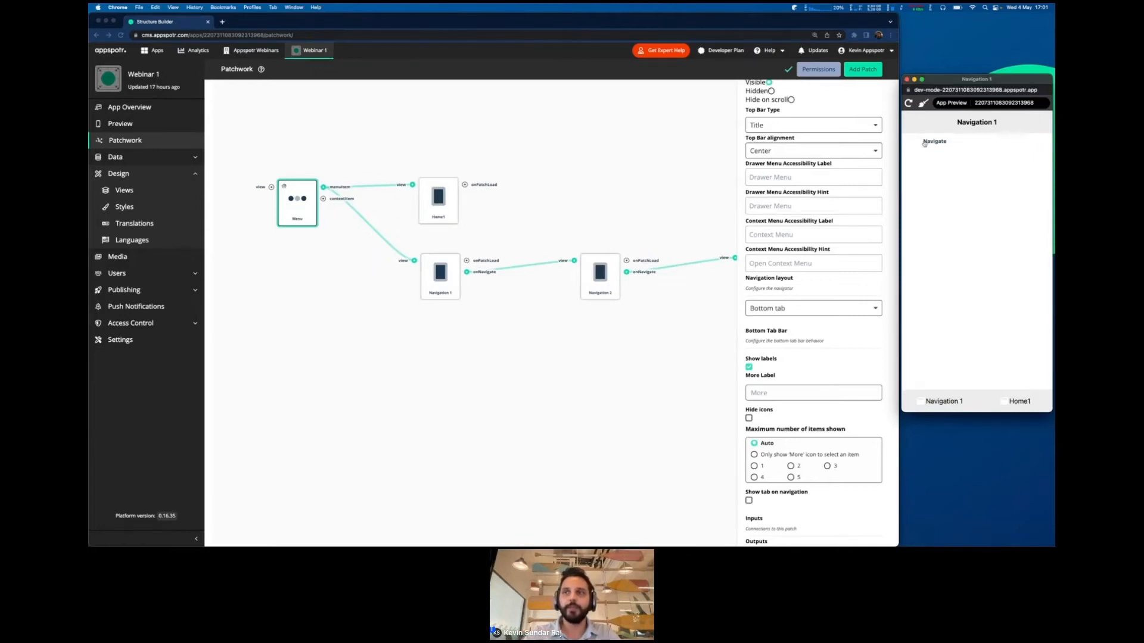
Step: Test the preview's bottom tabs by switching between Home1 and Navigation 1 and moving forward and back through the navigation chain
click(1008, 404)
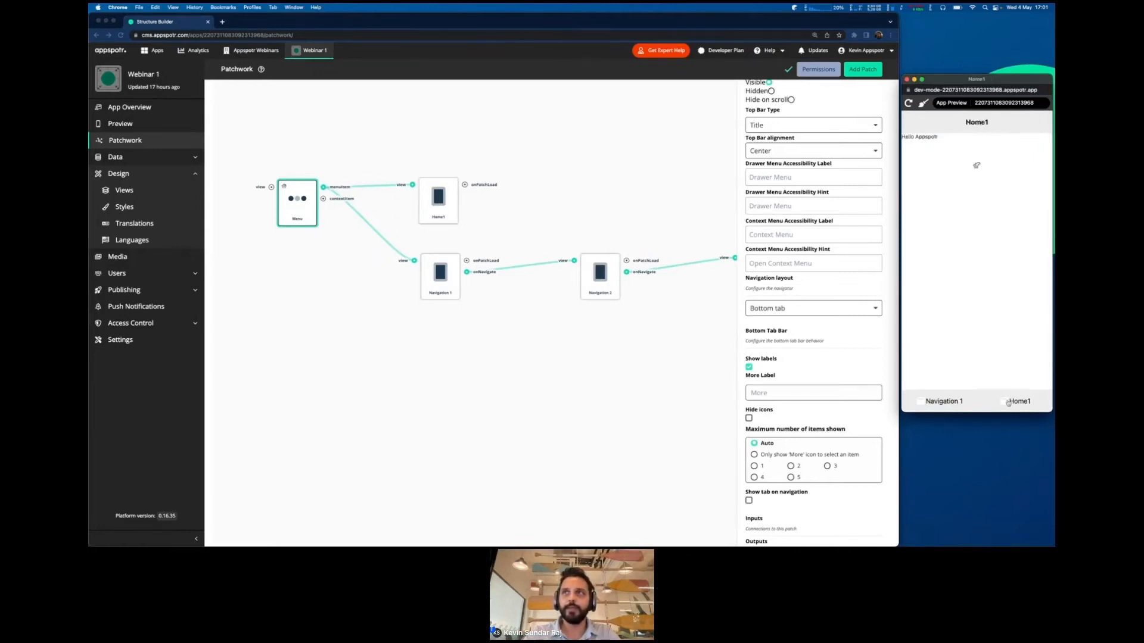
click(951, 402)
click(1013, 403)
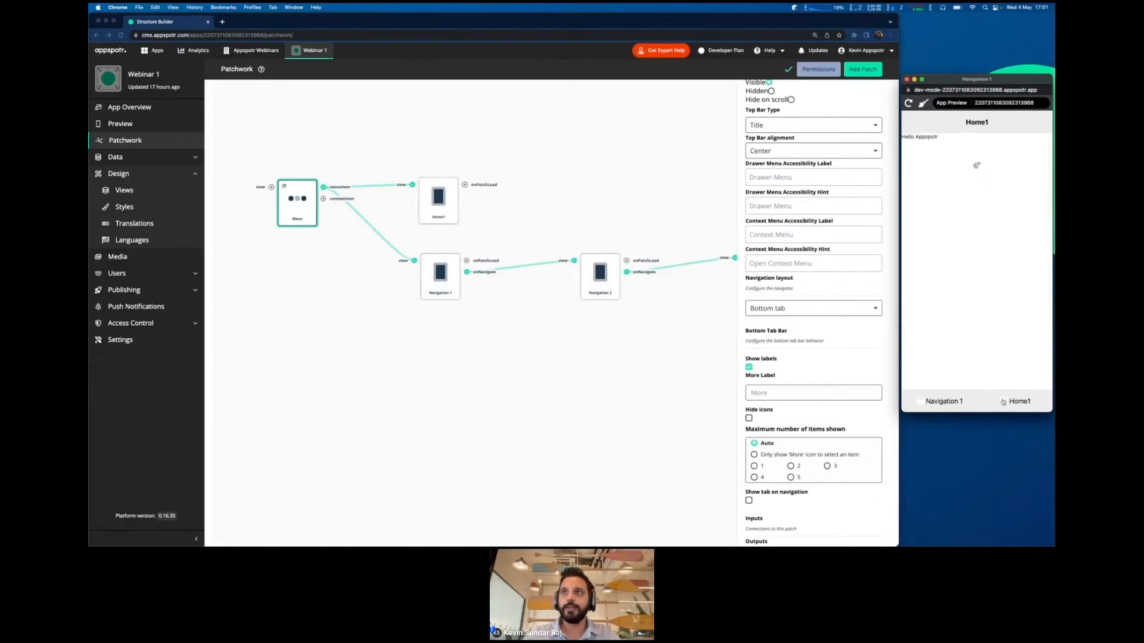
click(934, 402)
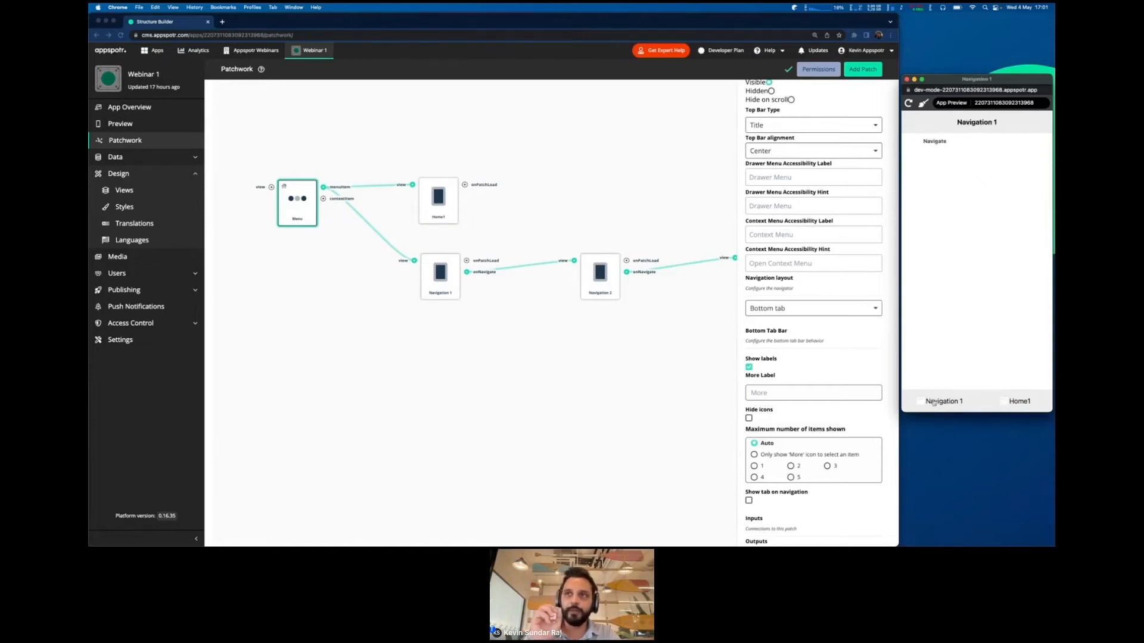
click(933, 142)
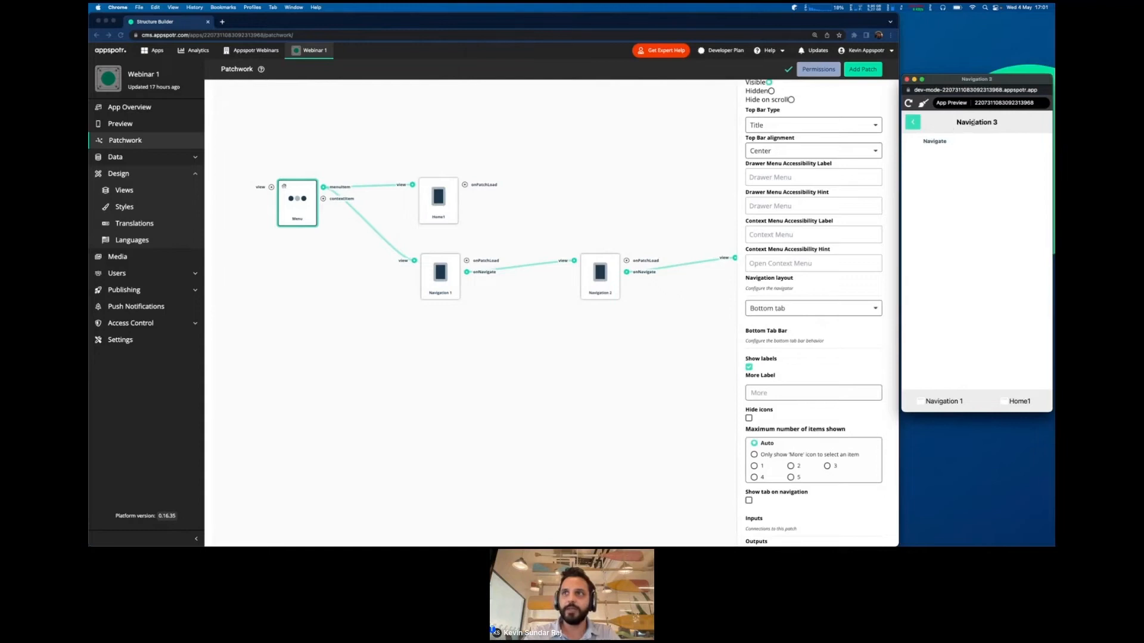
click(1018, 404)
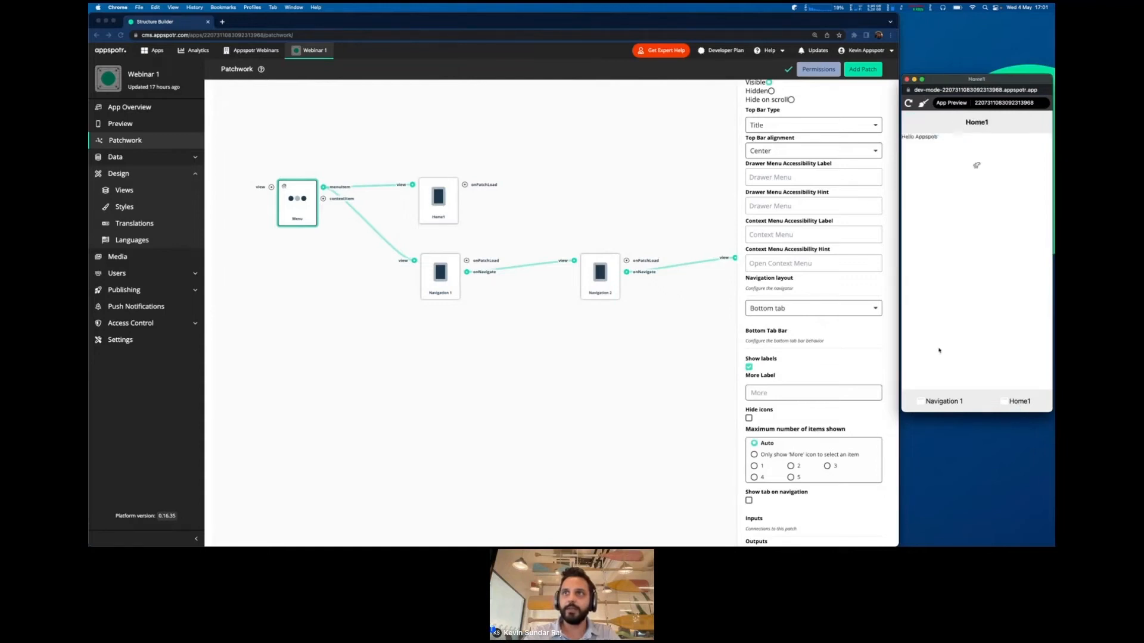
click(934, 401)
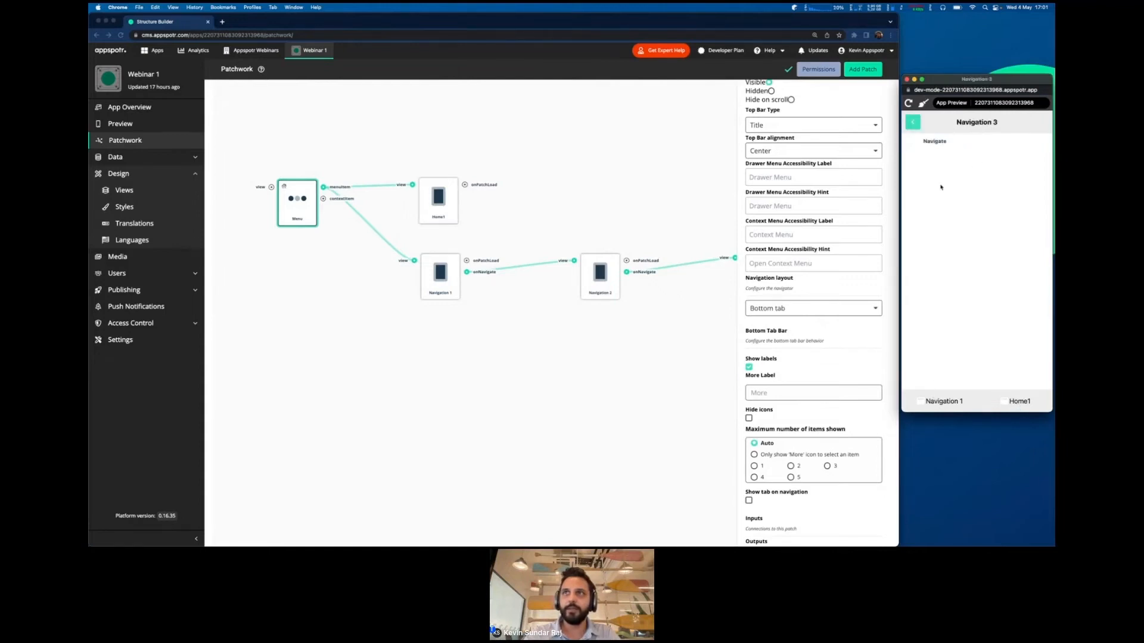
click(916, 122)
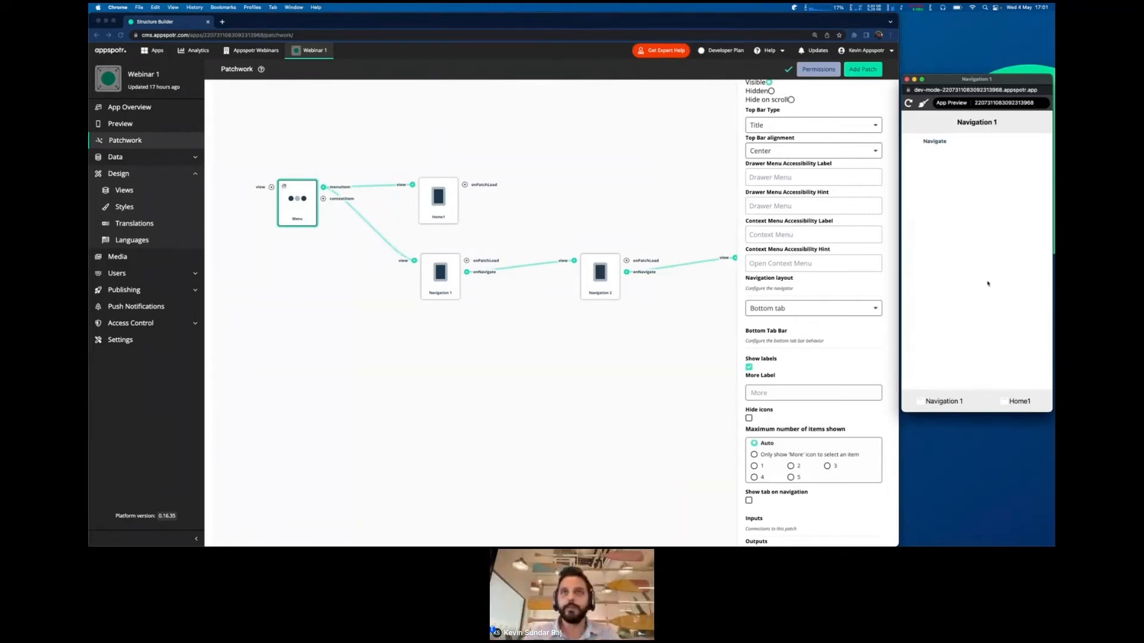
Step: Open the Navigation 1 tab in the preview and step forward through the chain to Navigation 3
key(ctrl+Right)
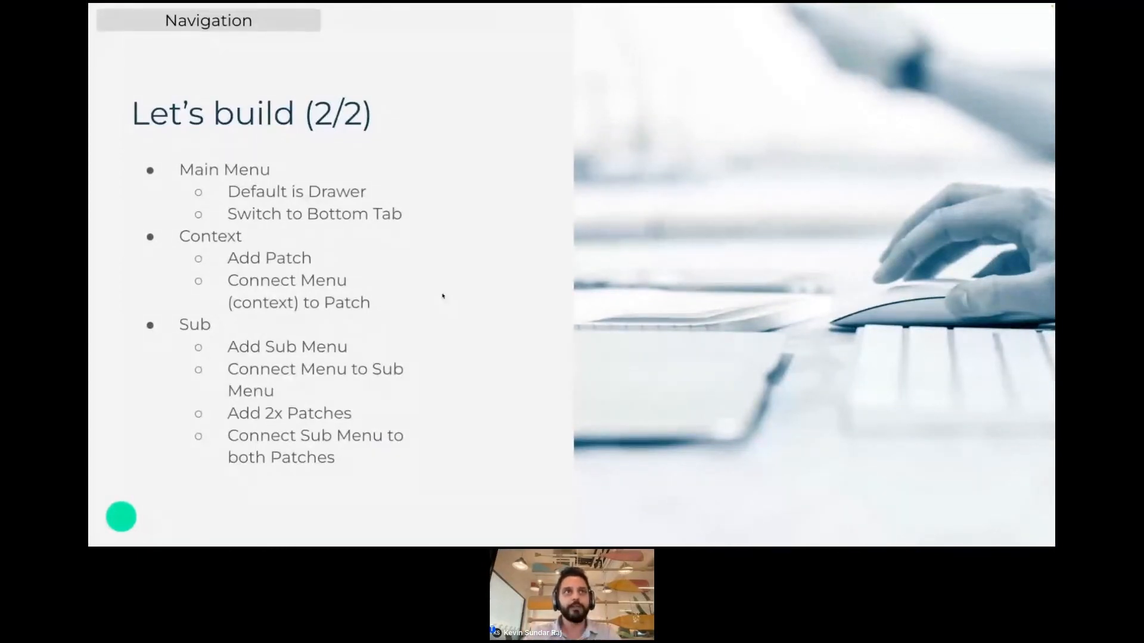
key(ctrl+Left)
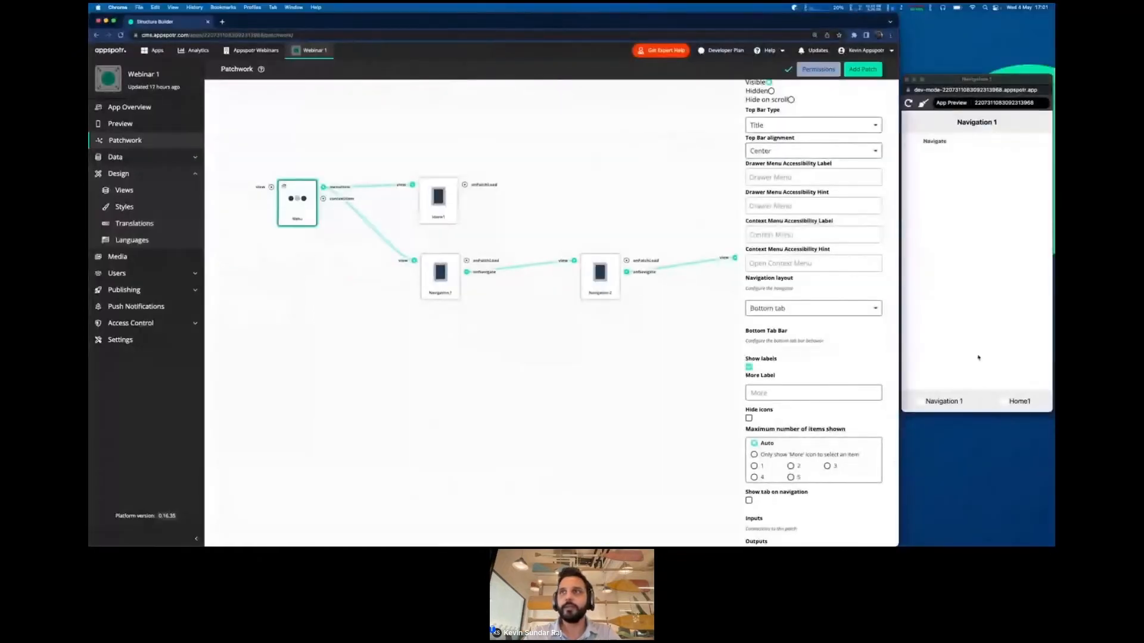
click(938, 408)
click(931, 146)
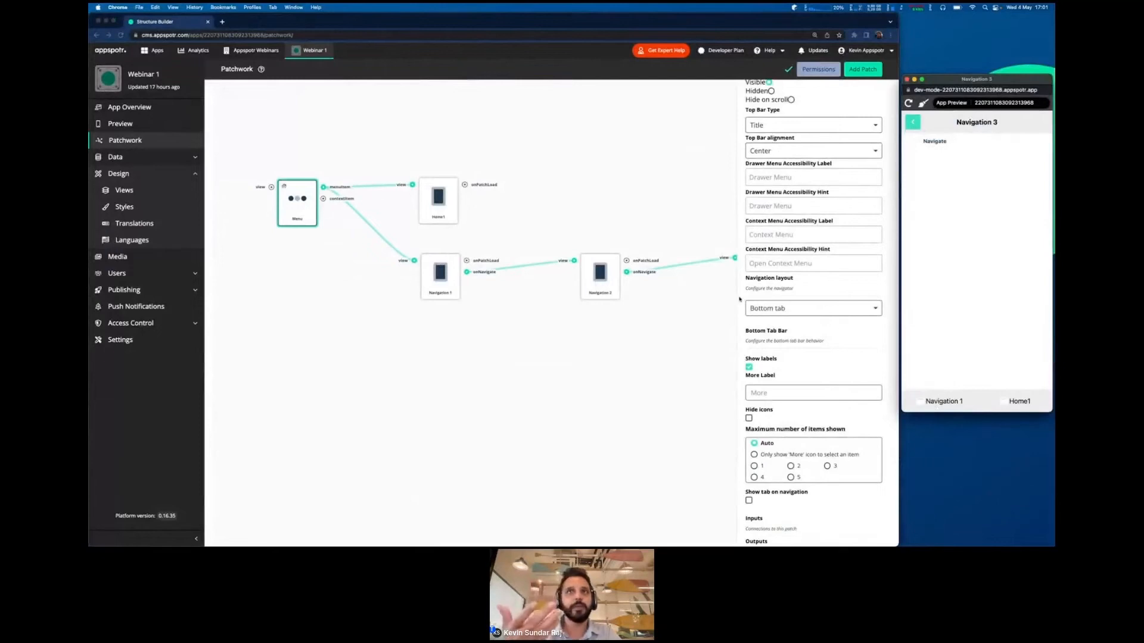
click(561, 343)
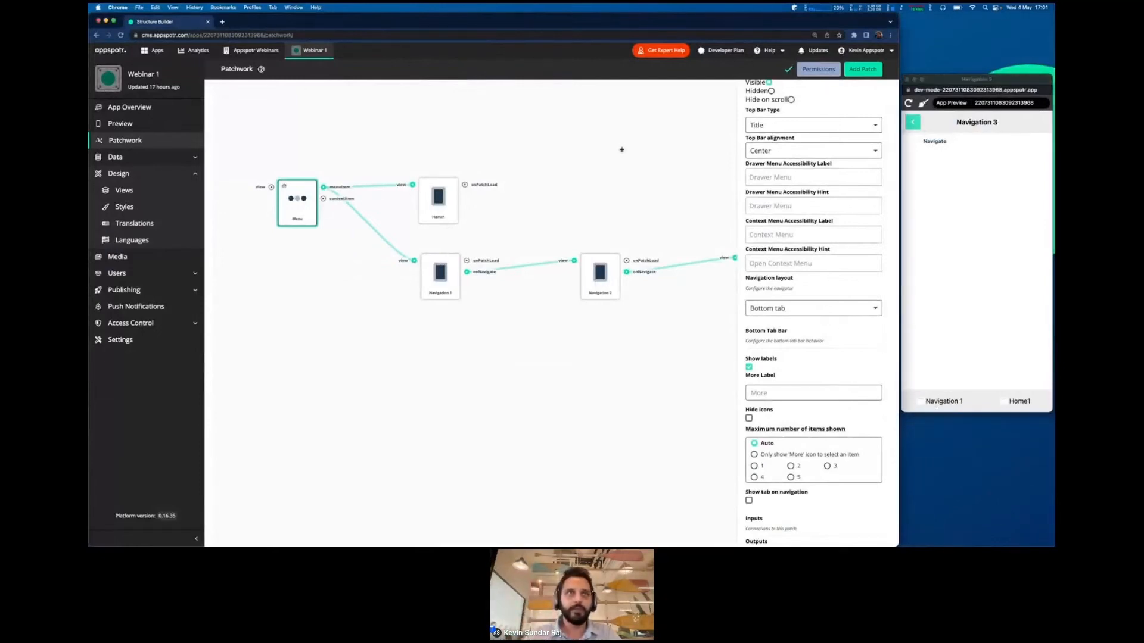
key(ctrl+Right)
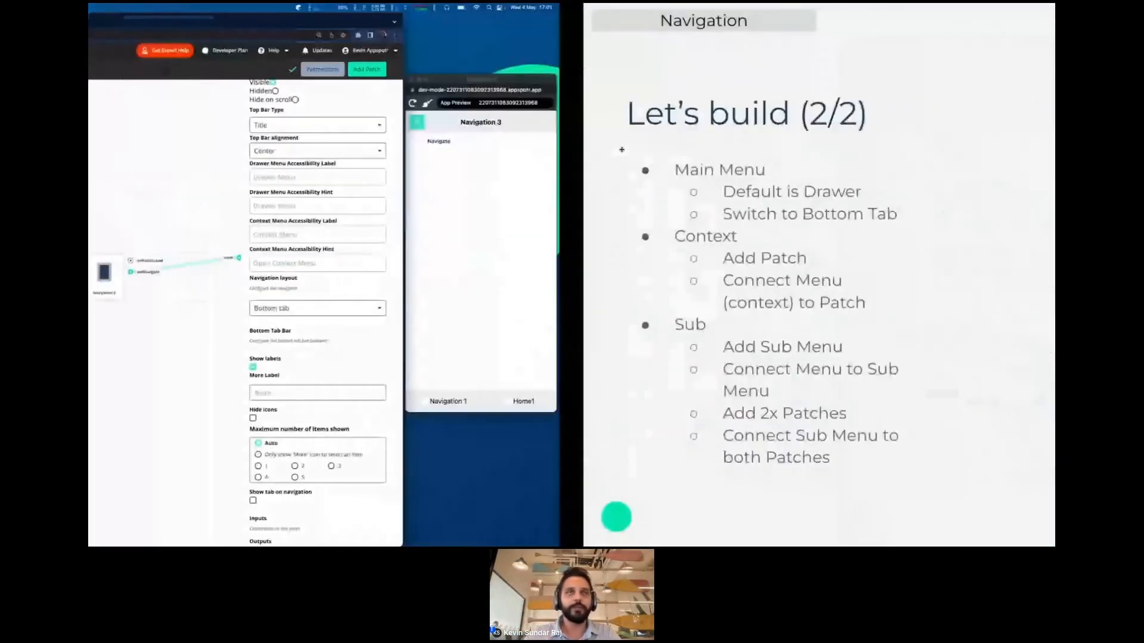
key(ctrl+Left)
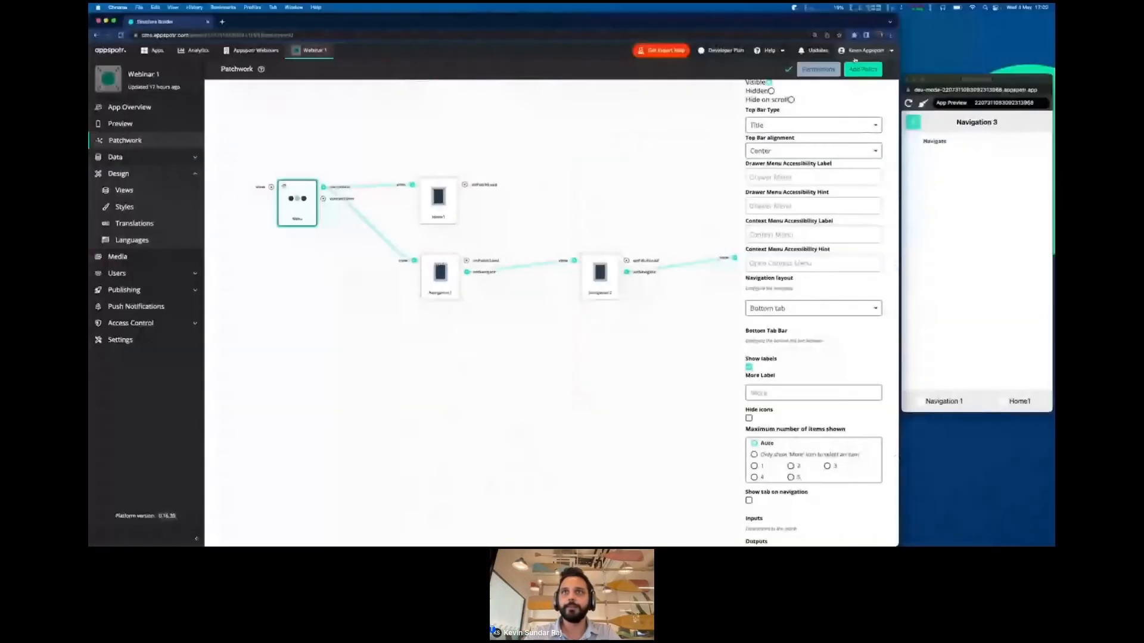
Step: Add two MyButtonScreen patches and place them side by side below Navigation 1 and Navigation 2
click(858, 69)
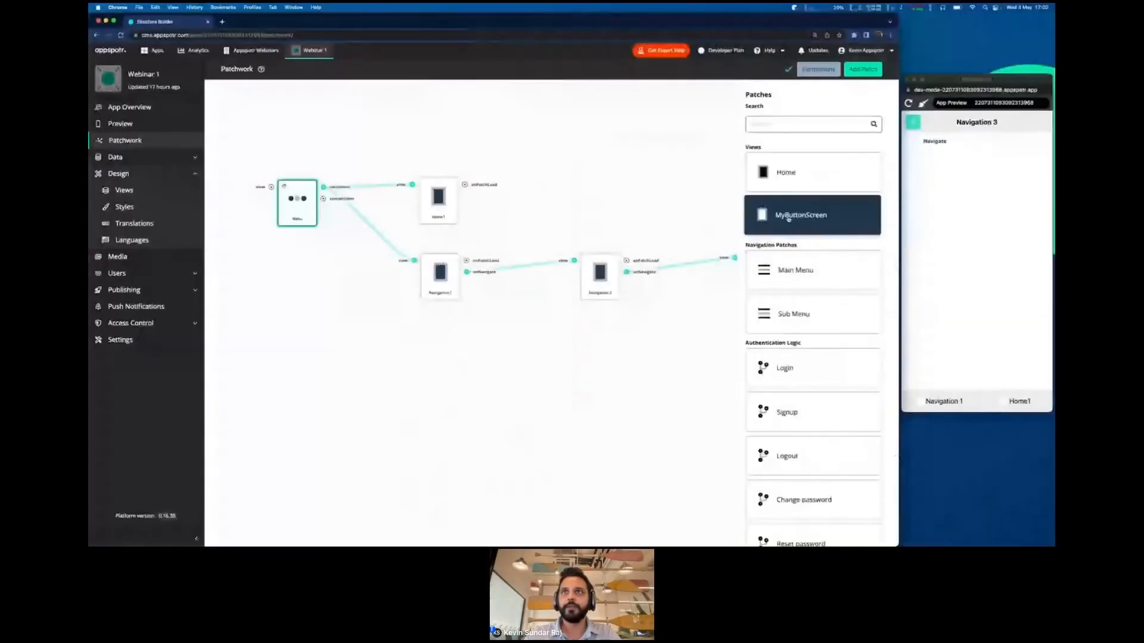
click(789, 216)
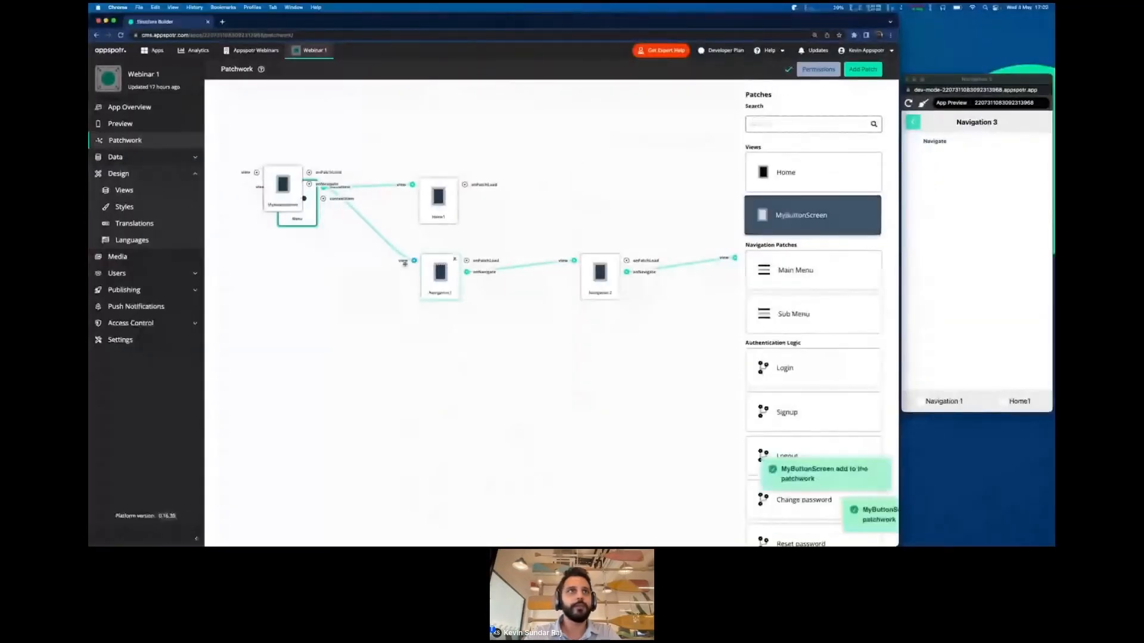
drag(282, 193, 436, 386)
drag(282, 193, 600, 389)
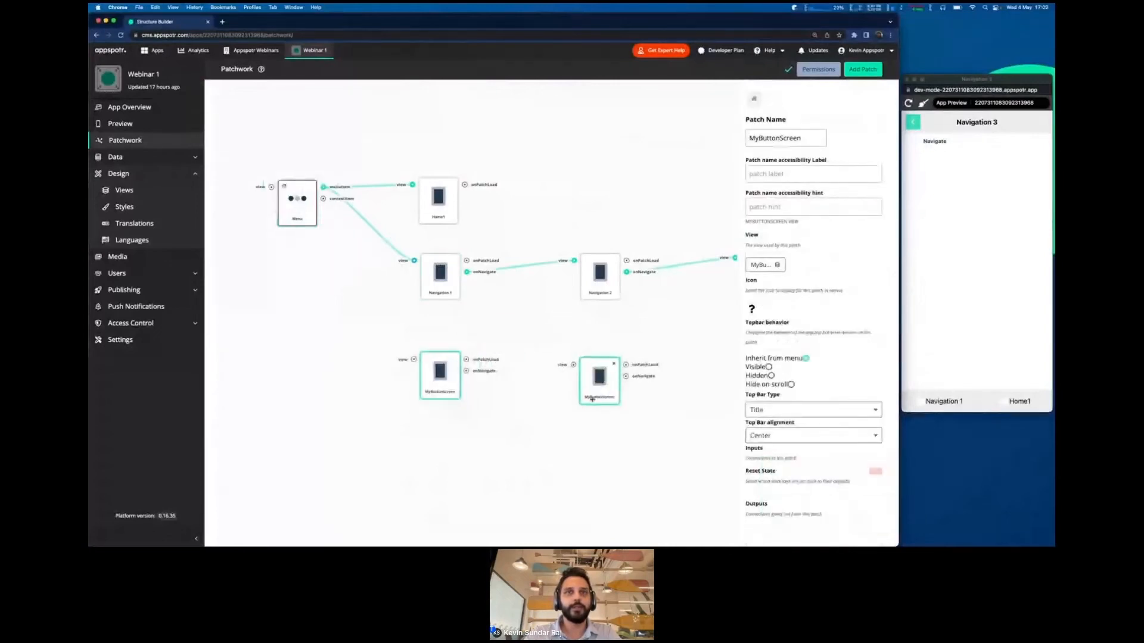
click(557, 460)
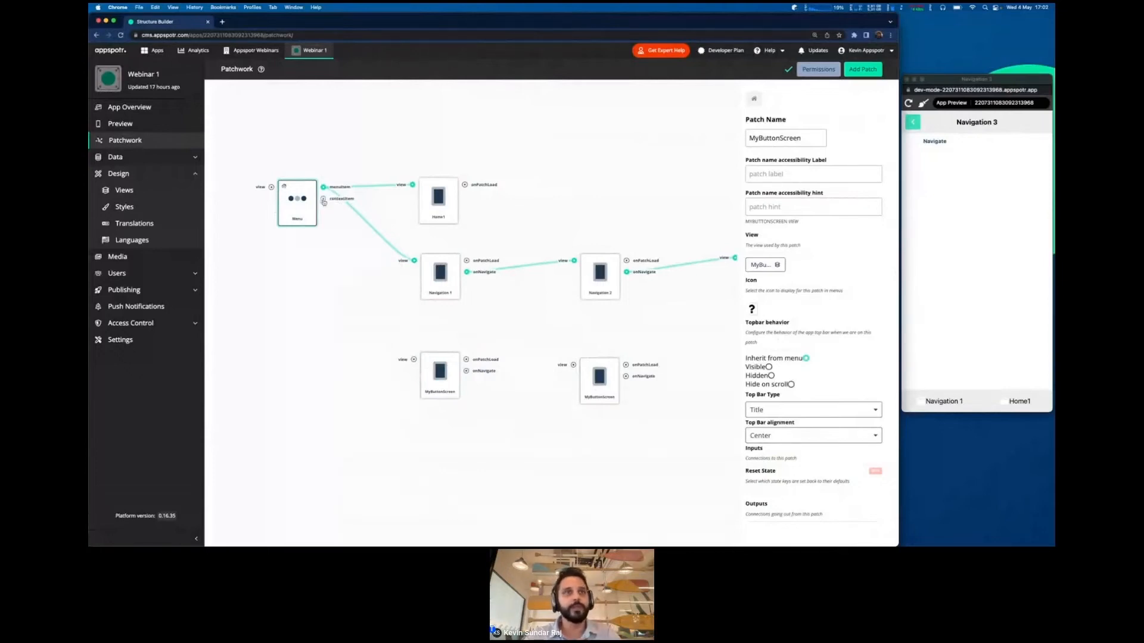
Step: Connect the Menu's contextItem to the first new MyButtonScreen and that patch's onNavigate to the second, and reload the preview
drag(324, 202, 575, 367)
click(953, 233)
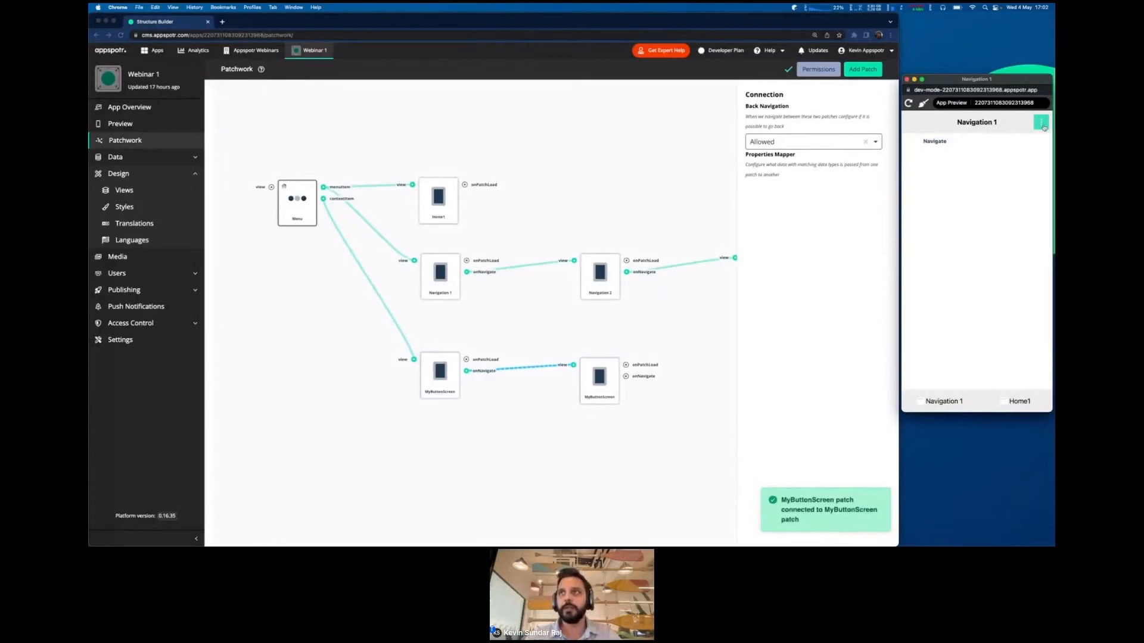
Step: Test the preview's context menu by opening MyButtonScreen from it, and return to Navigation 1 to navigate forward to Navigation 3
click(1043, 125)
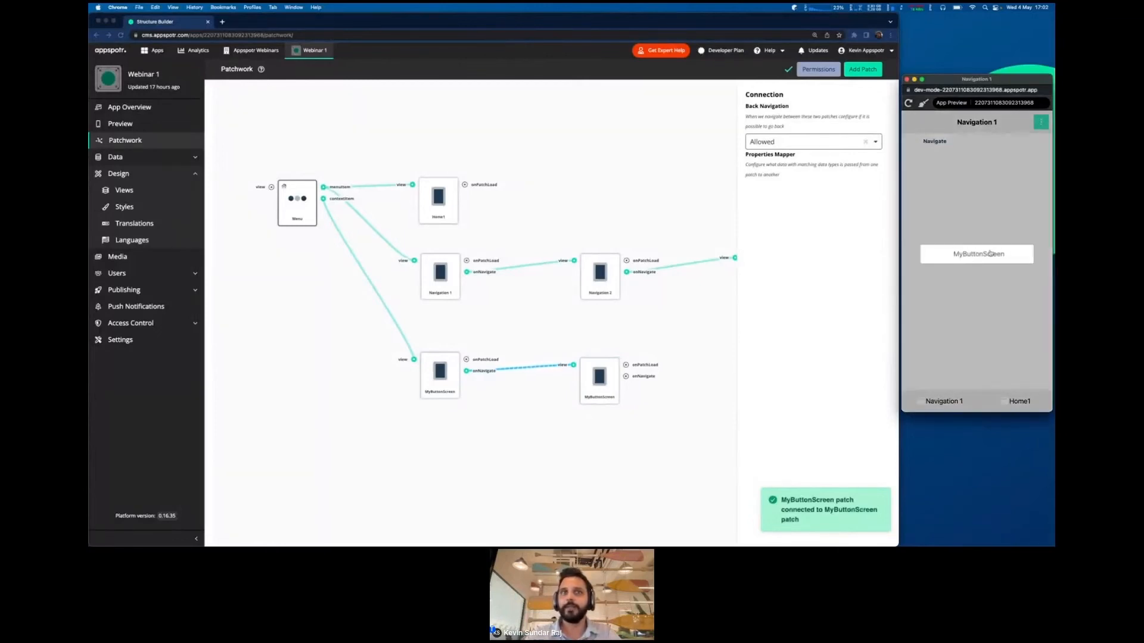
click(956, 255)
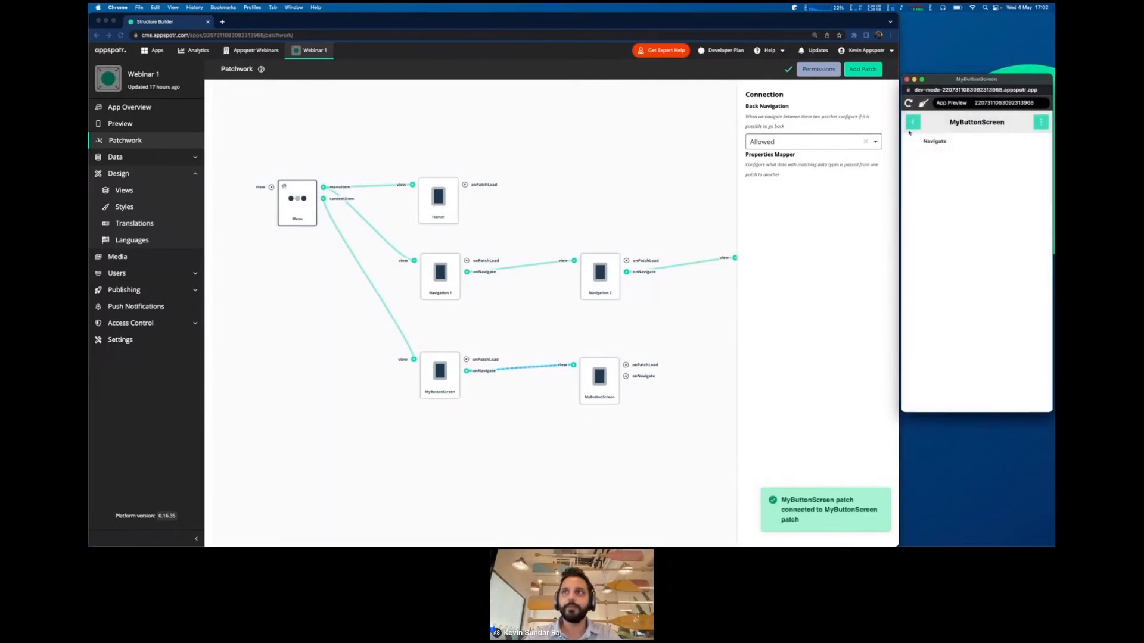
click(912, 123)
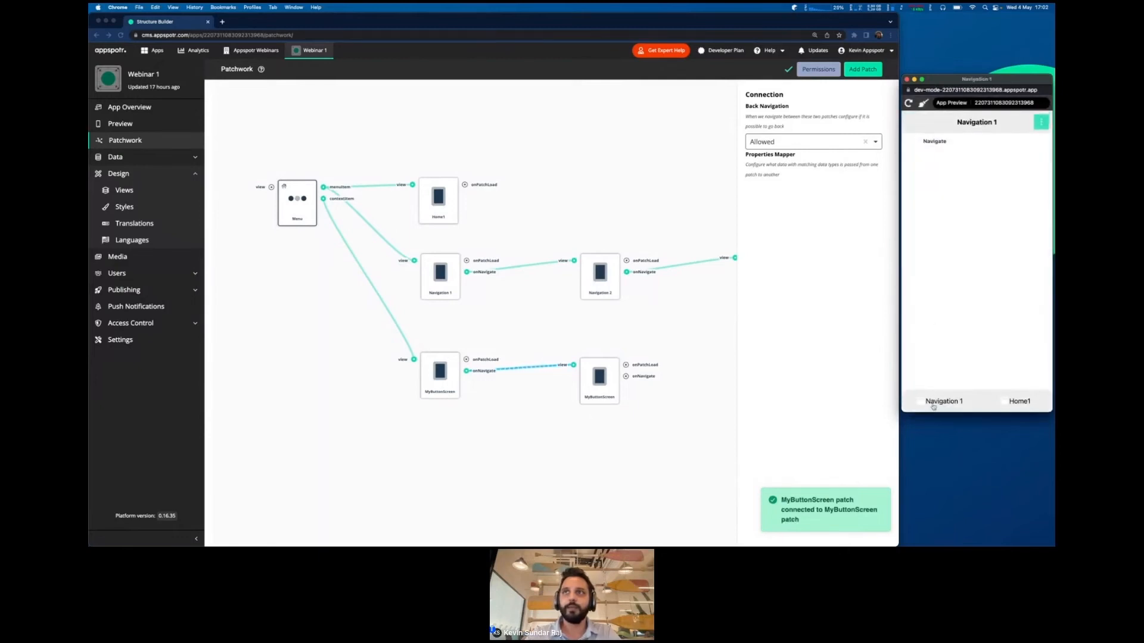
click(928, 143)
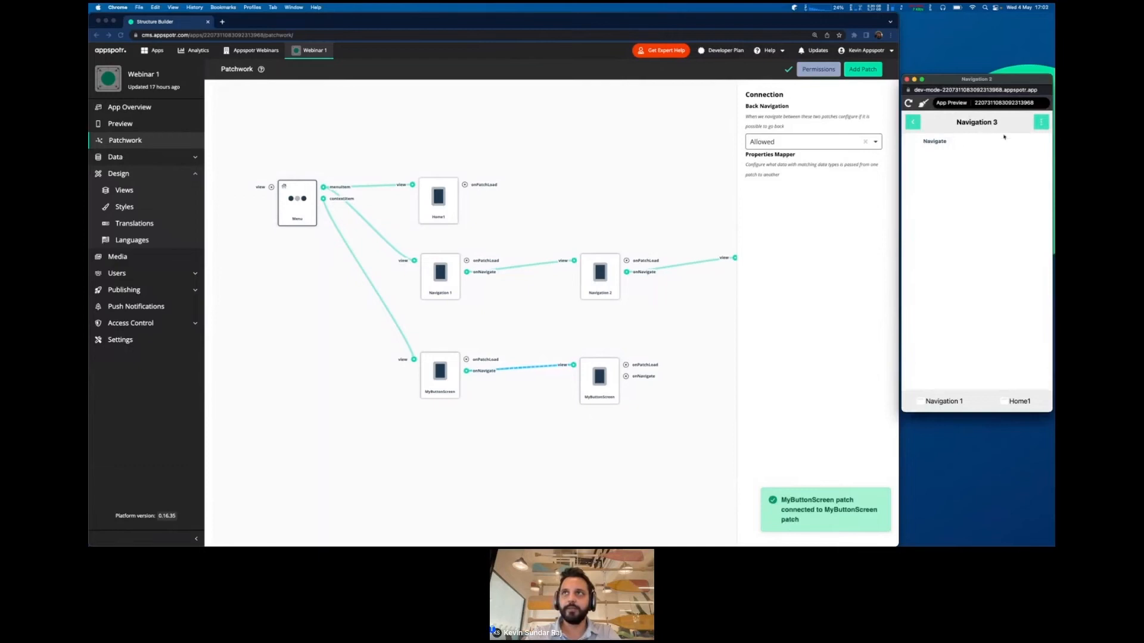
Step: Open MyButtonScreen from the preview's context menu on Navigation 3, and test navigating back to Navigation 3
click(1040, 122)
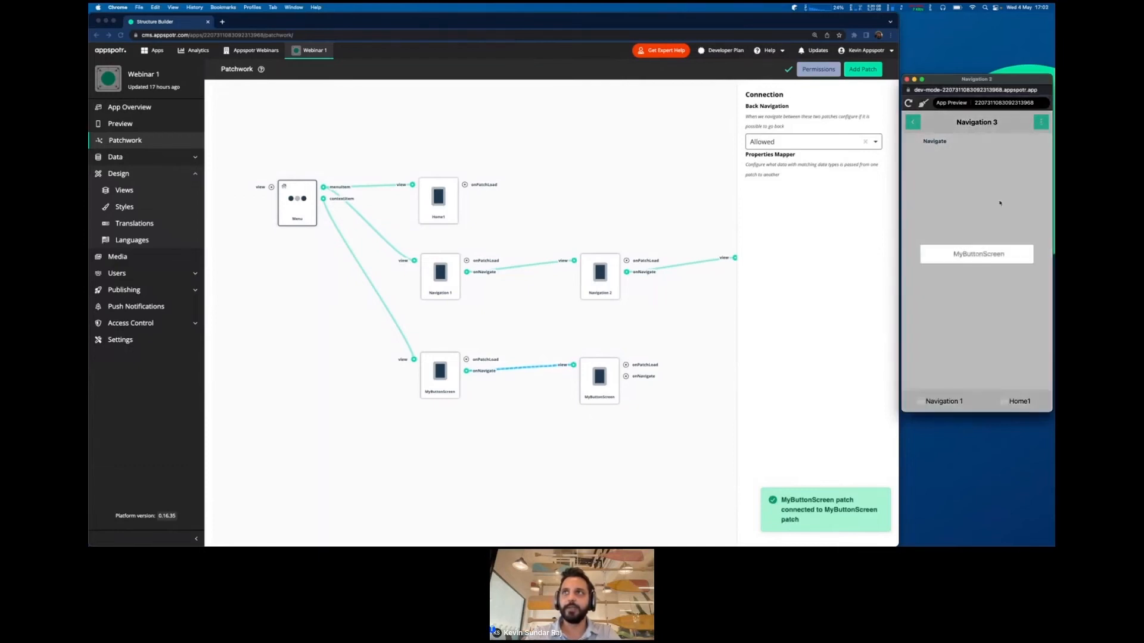
click(977, 256)
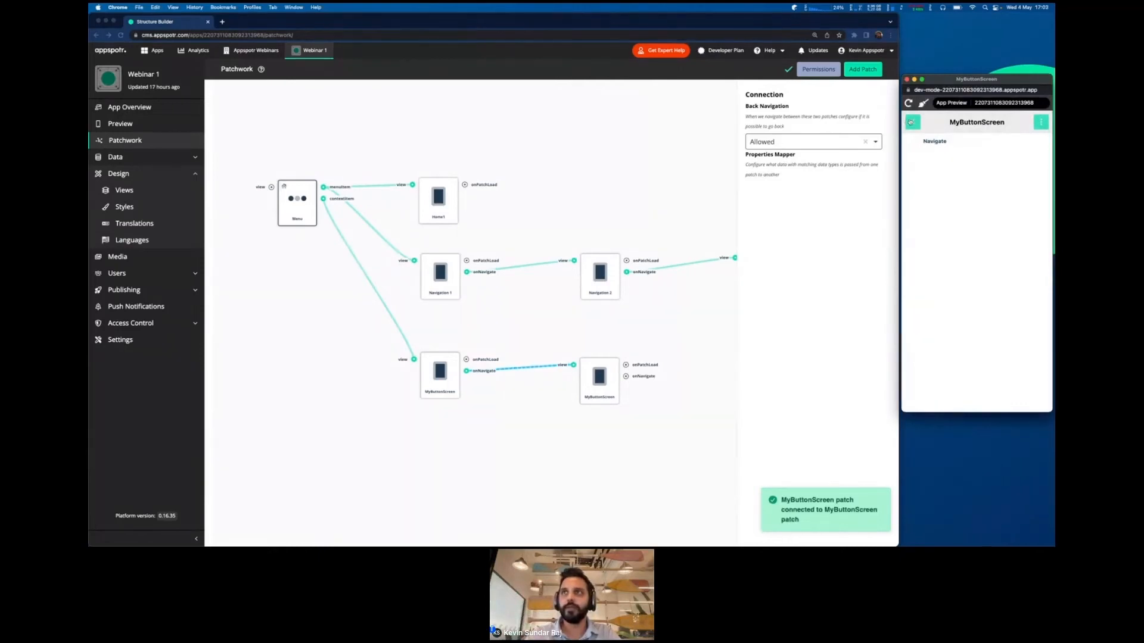
click(911, 122)
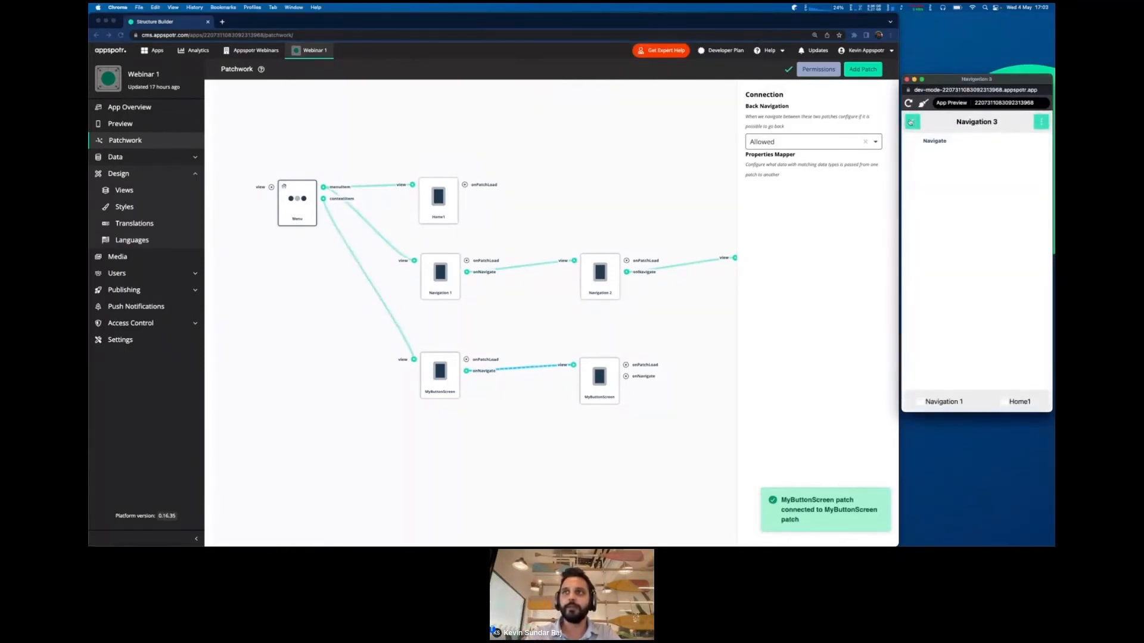
click(933, 141)
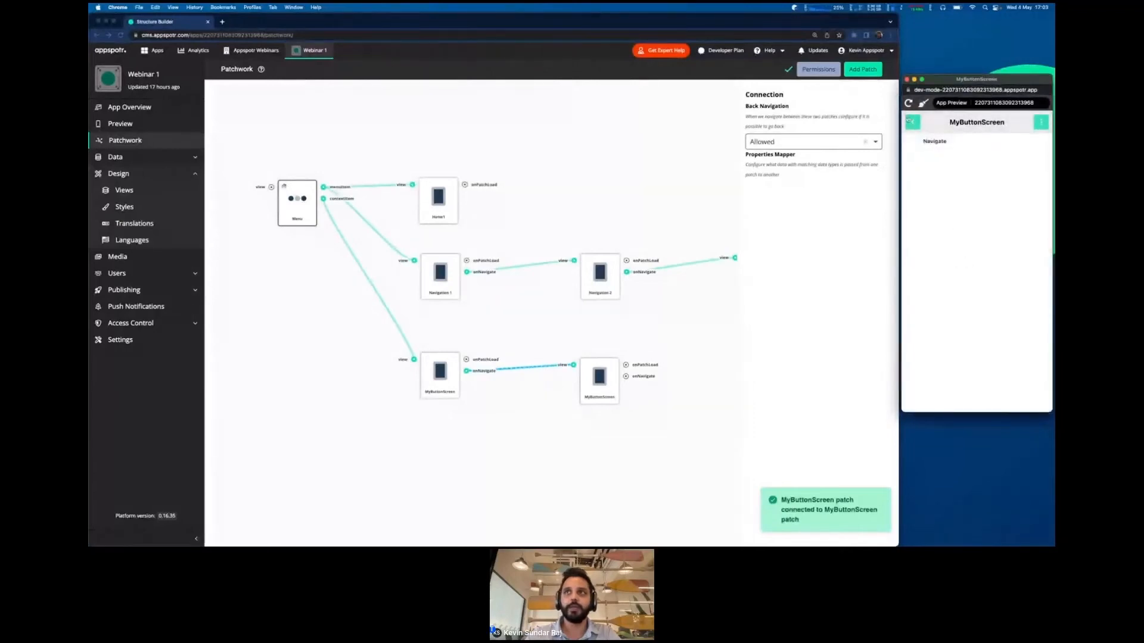
click(911, 123)
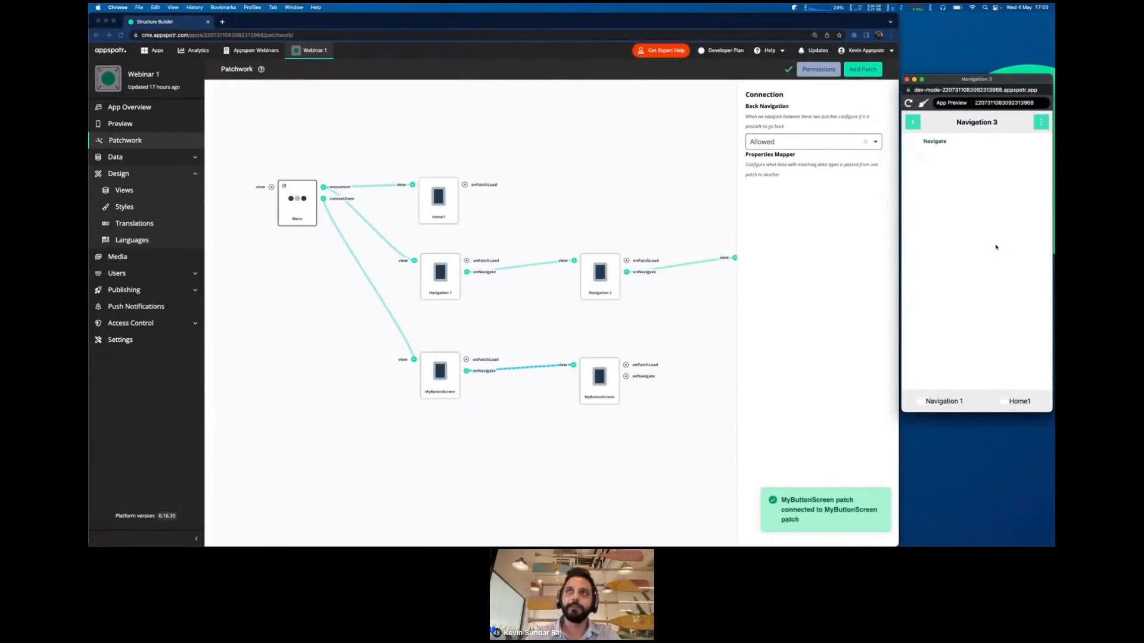
Step: Add a Sub Menu patch above Home1 and connect the Menu's menuItem to its view
key(ctrl+Right)
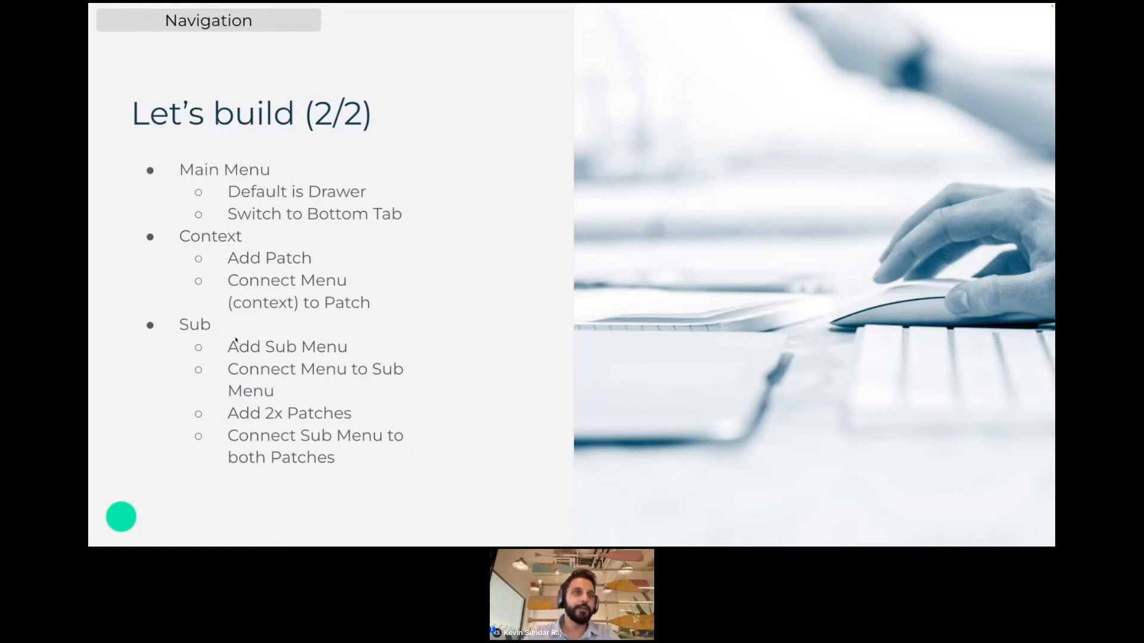
key(ctrl+Left)
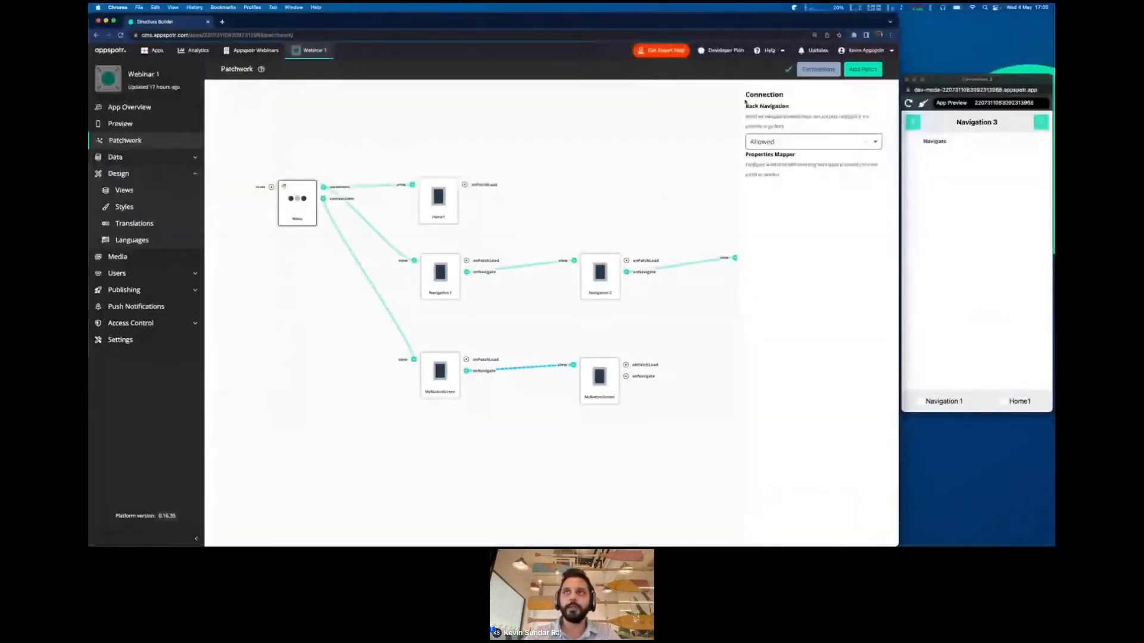
click(866, 75)
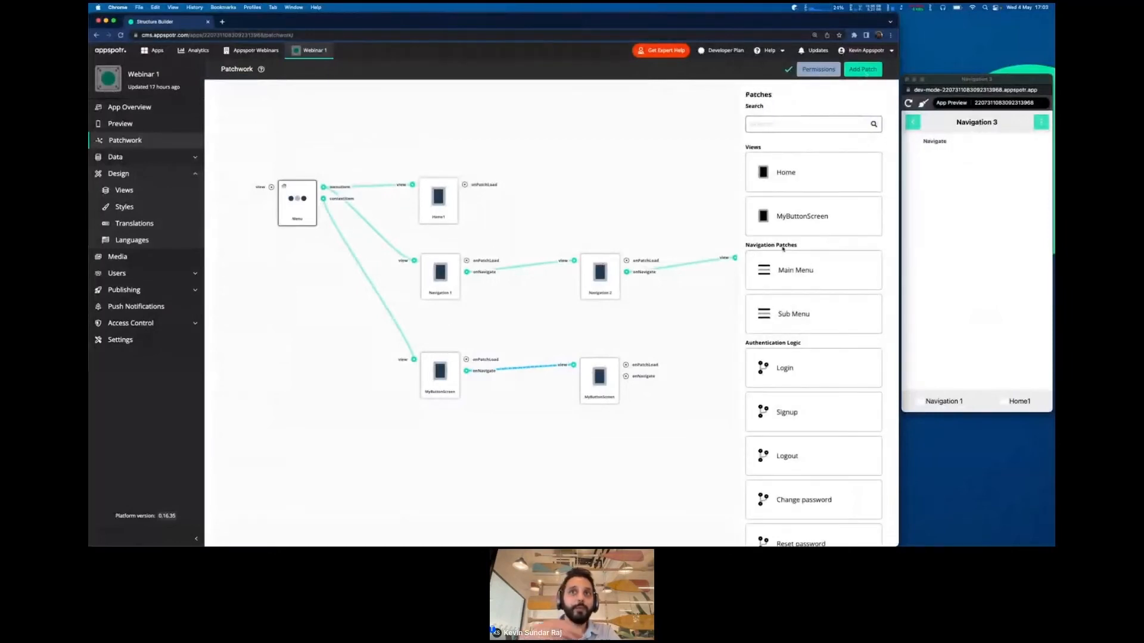
drag(786, 272, 765, 279)
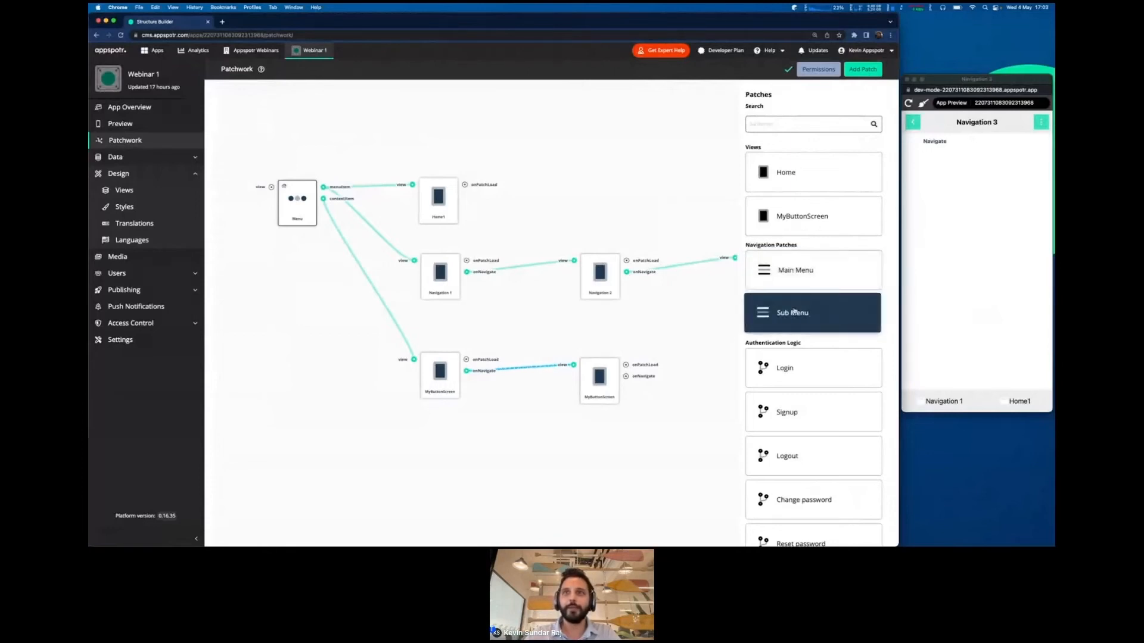
drag(794, 314, 301, 194)
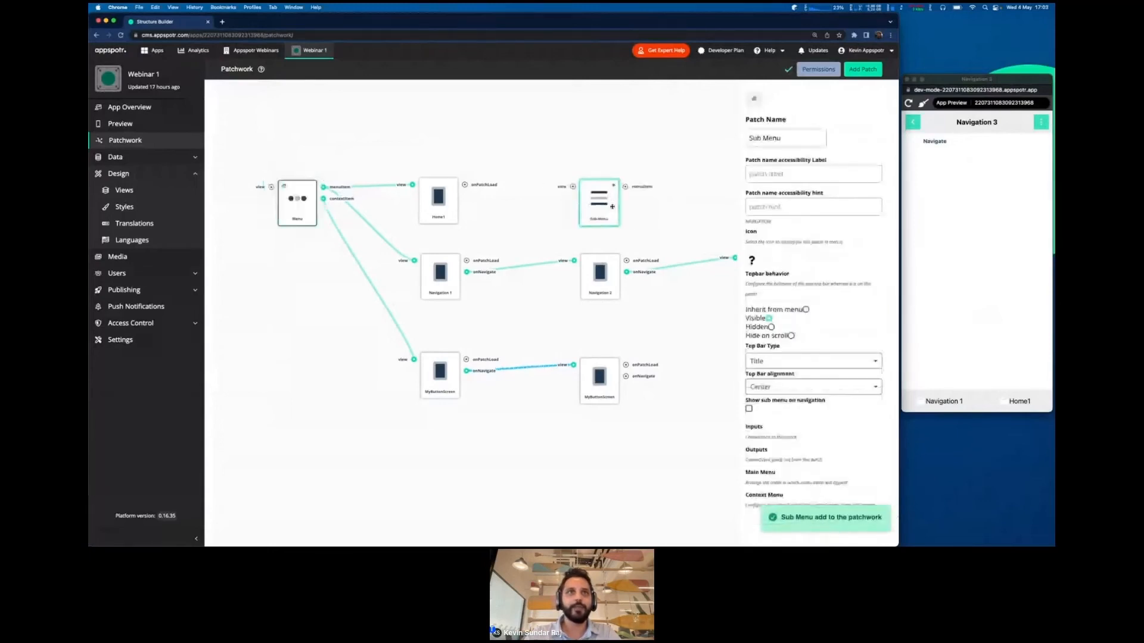
drag(566, 129, 616, 148)
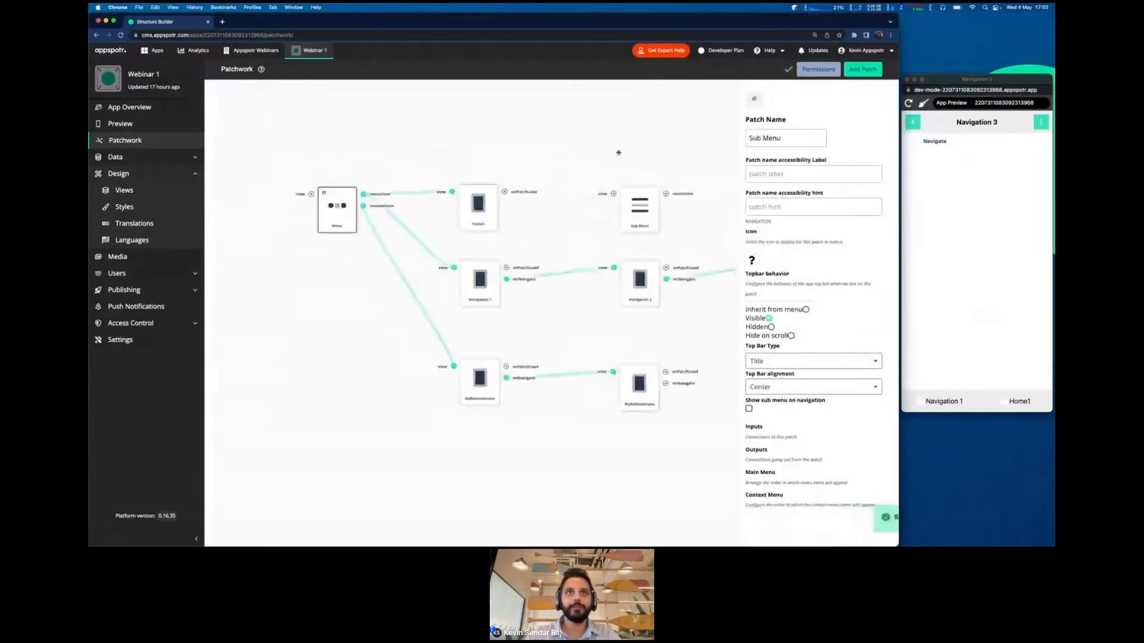
drag(647, 208, 487, 125)
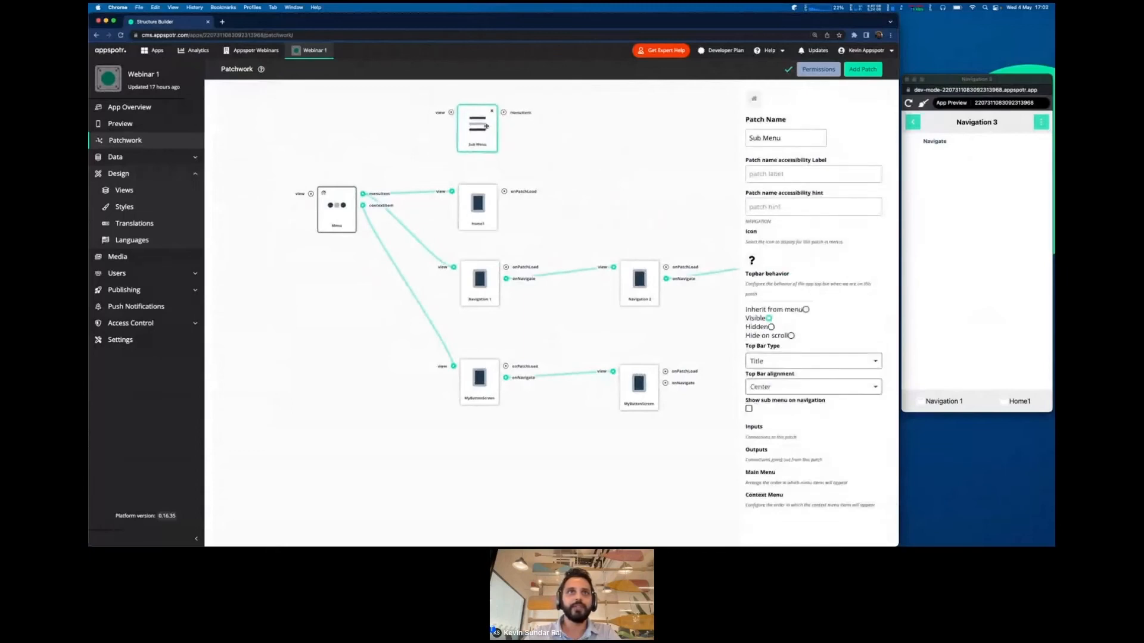
drag(401, 132, 393, 183)
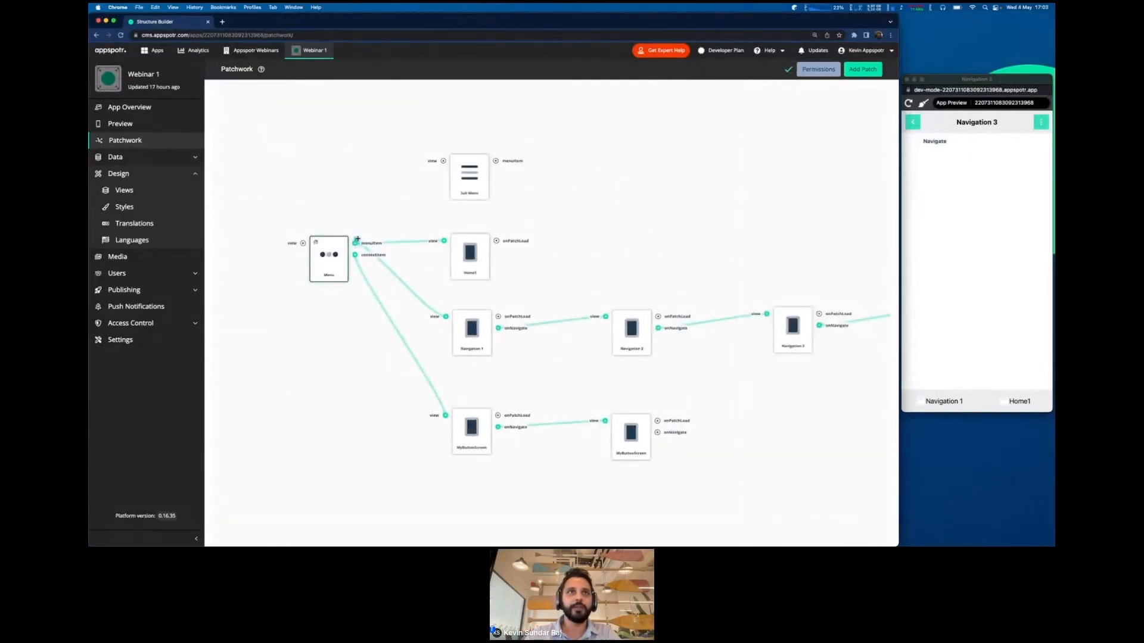
drag(356, 241, 443, 160)
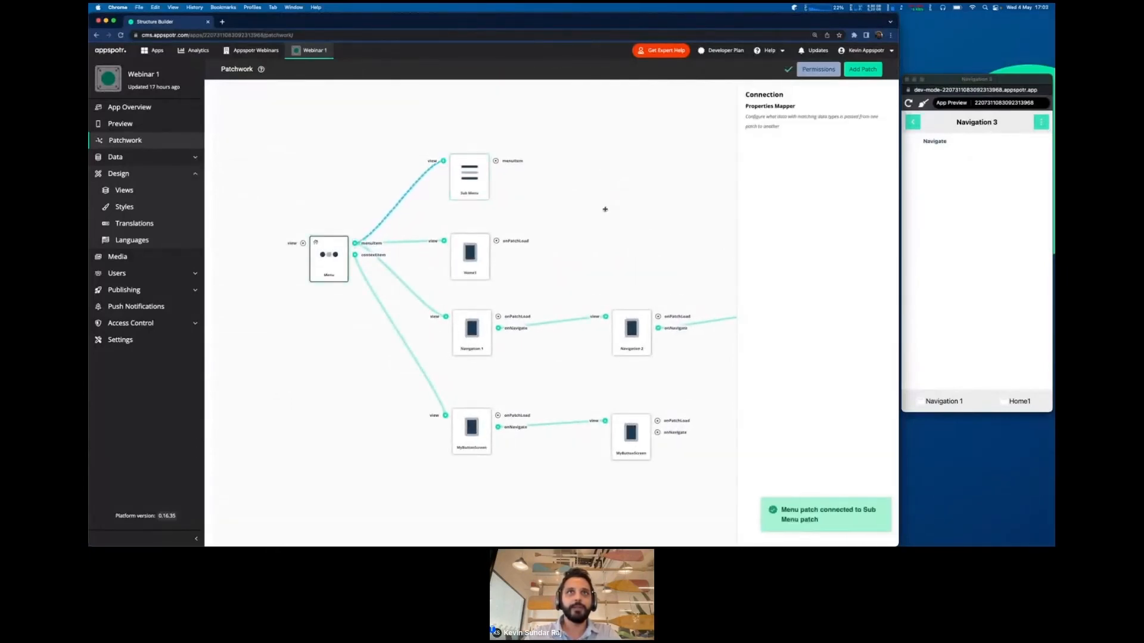
Step: Add four MyButtonScreen patches and arrange them in two rows of two beside the Sub Menu patch
drag(605, 209, 518, 245)
click(863, 69)
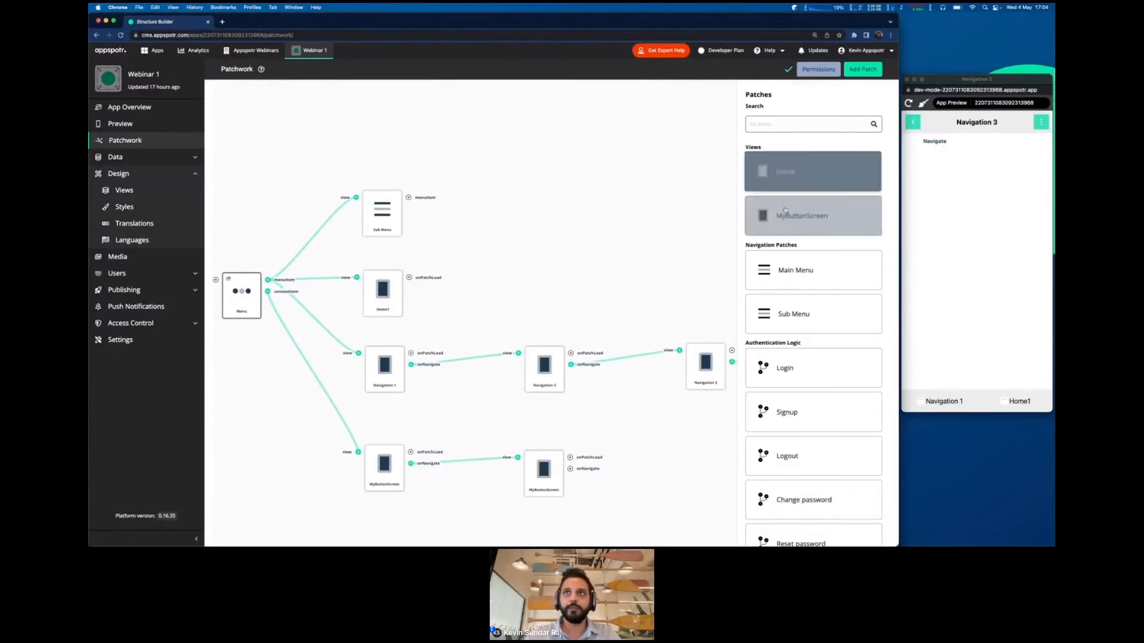
click(786, 214)
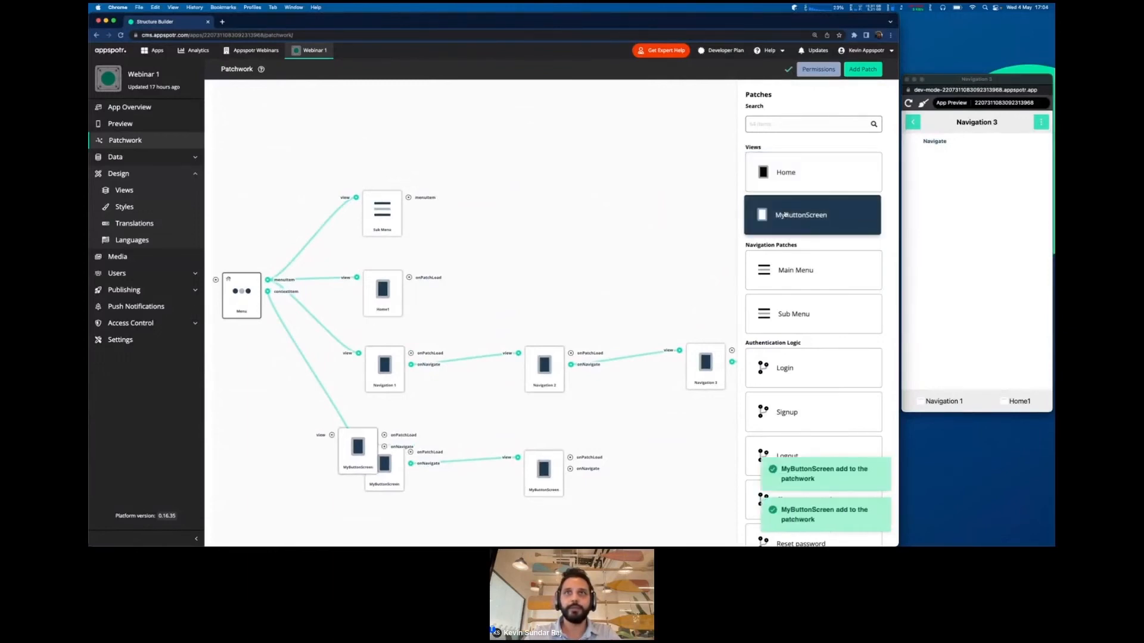
click(786, 214)
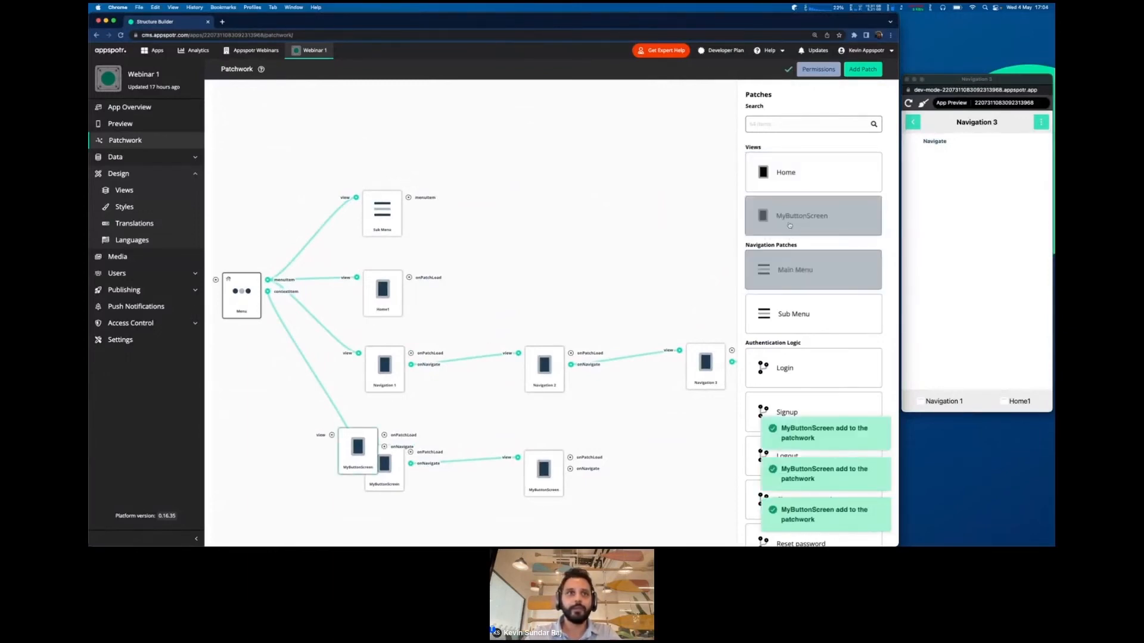
click(790, 227)
drag(364, 442, 536, 149)
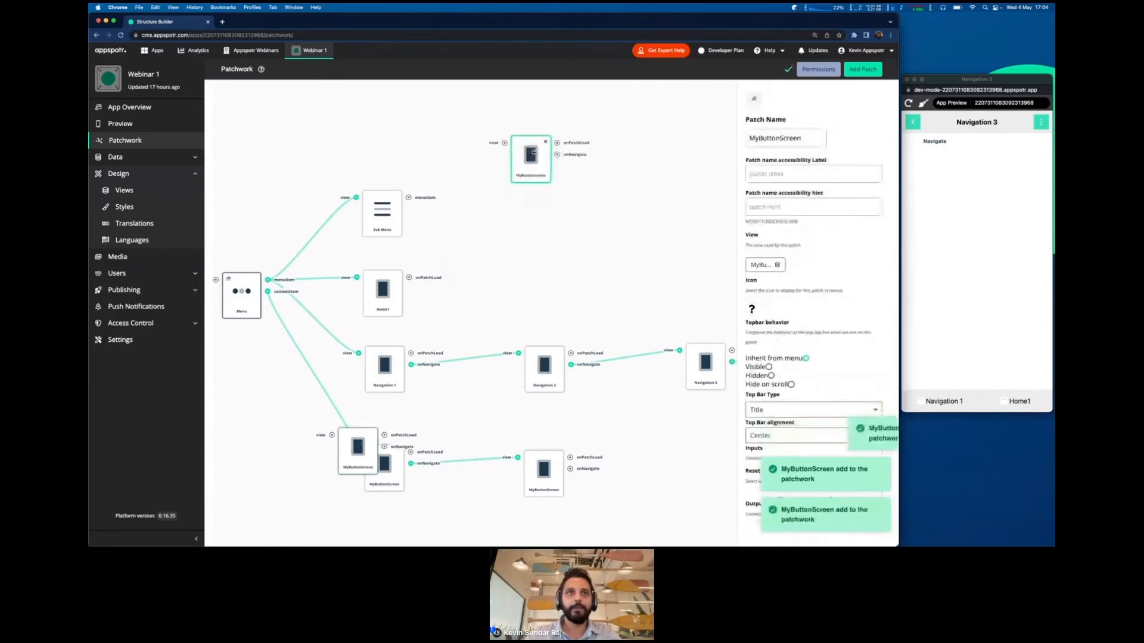
drag(365, 444, 540, 229)
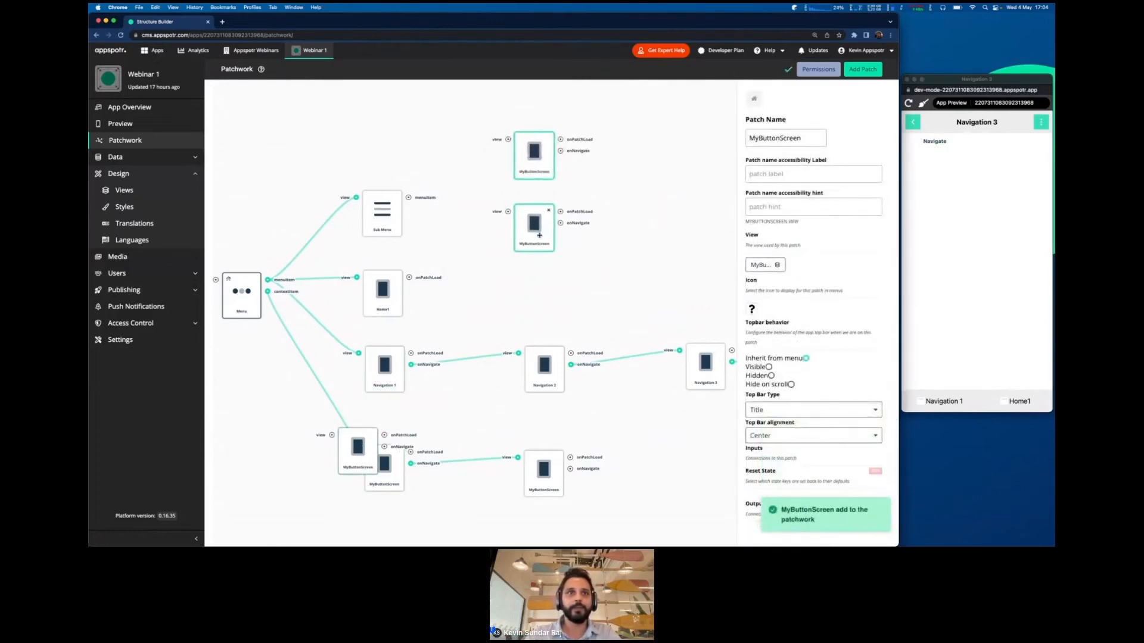
drag(358, 448, 692, 226)
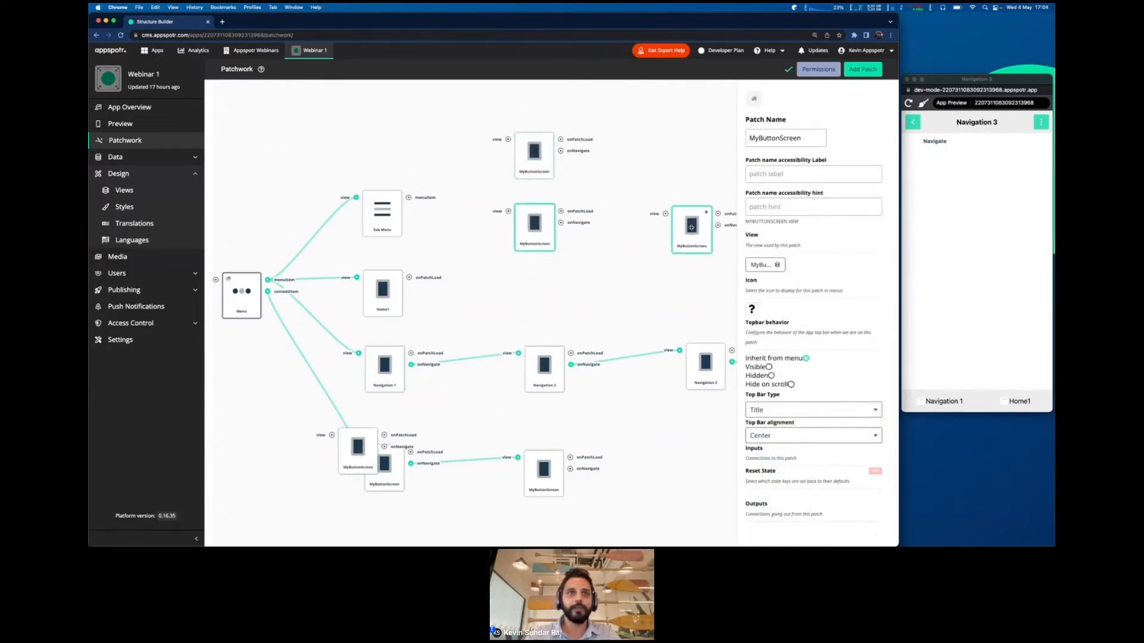
drag(357, 446, 688, 142)
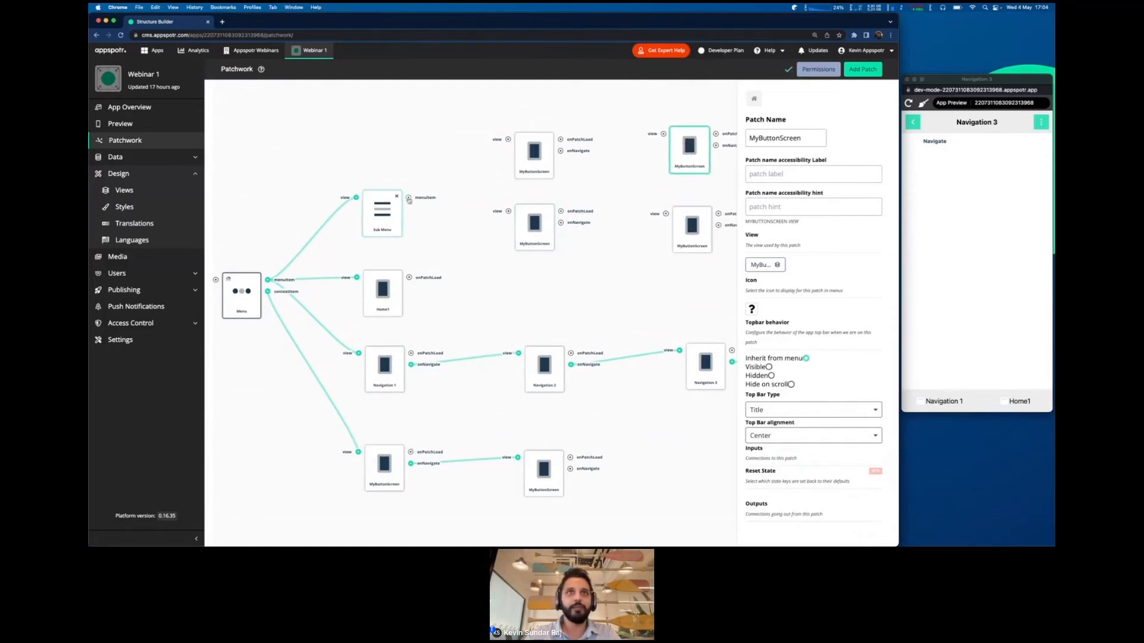
Step: Connect the Sub Menu's menuItem to the two nearest MyButtonScreen patches, and each one's onNavigate to the patch beside it
drag(409, 198, 508, 140)
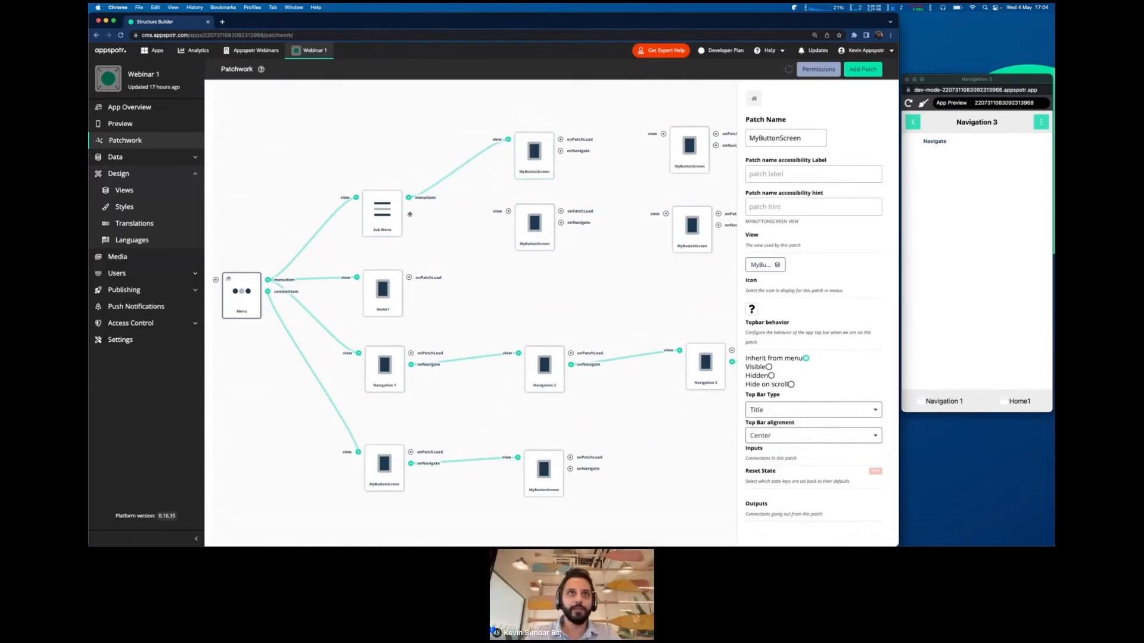
drag(409, 198, 508, 211)
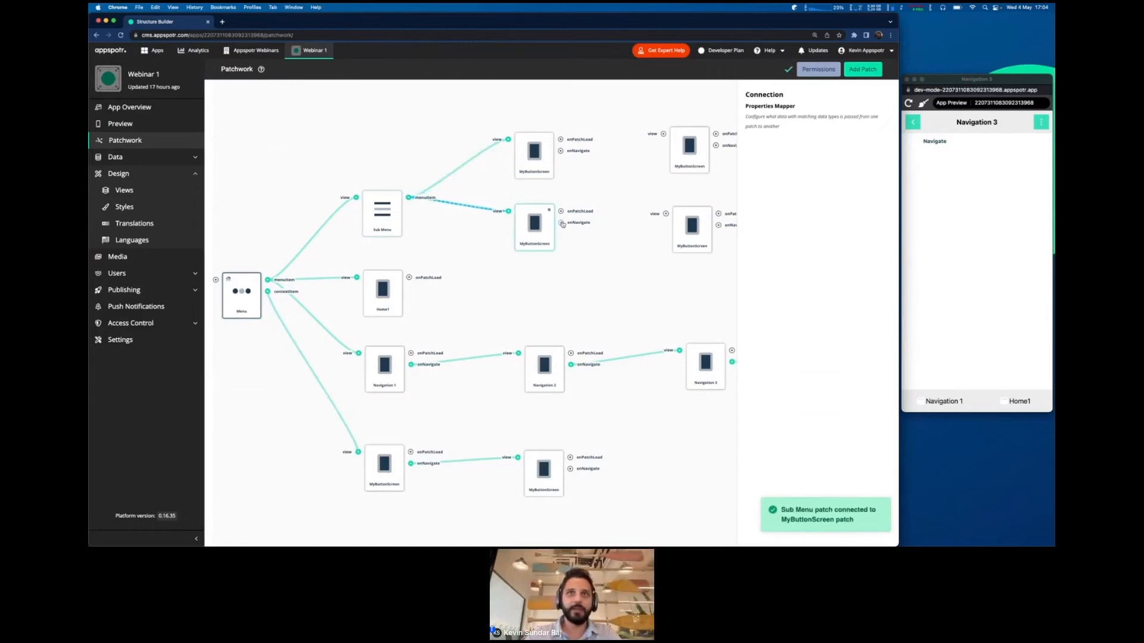
drag(562, 223, 666, 214)
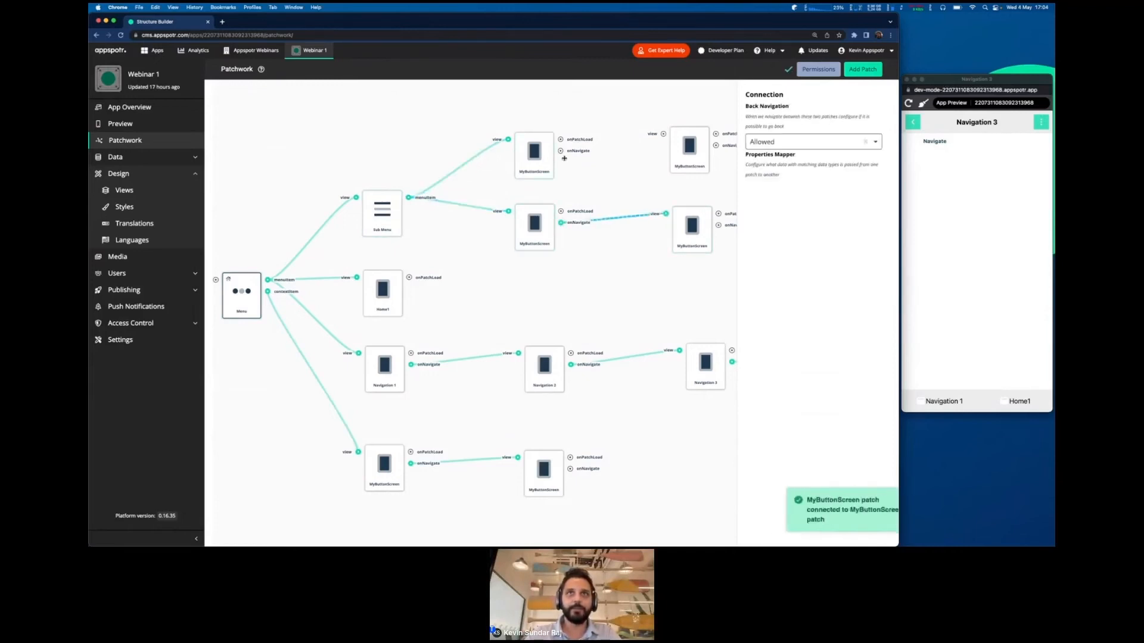
drag(560, 151, 577, 171)
Step: Rename the two patches in the Sub Menu's upper branch Sub1 and Sub1A
click(475, 155)
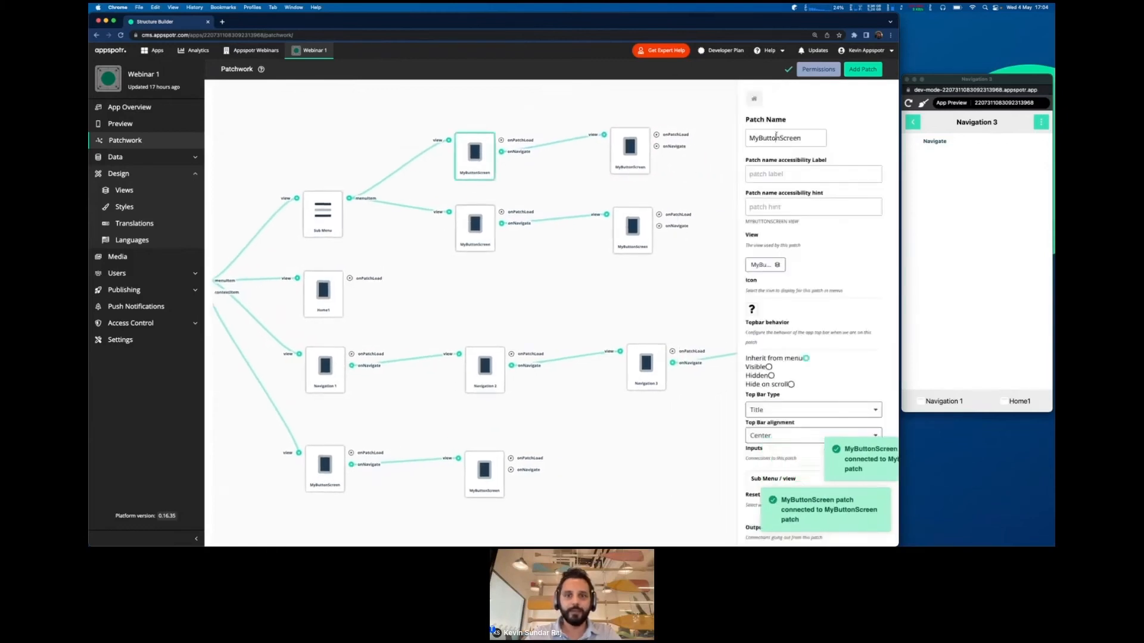
double_click(776, 138)
text(Sub1)
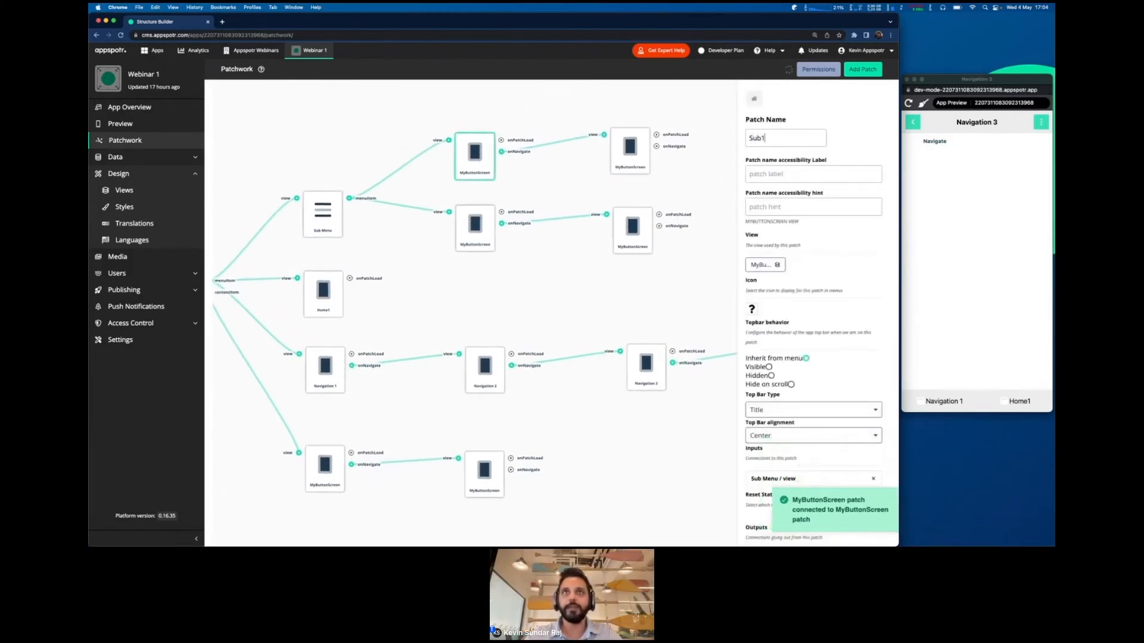
double_click(760, 140)
text(Sub1A)
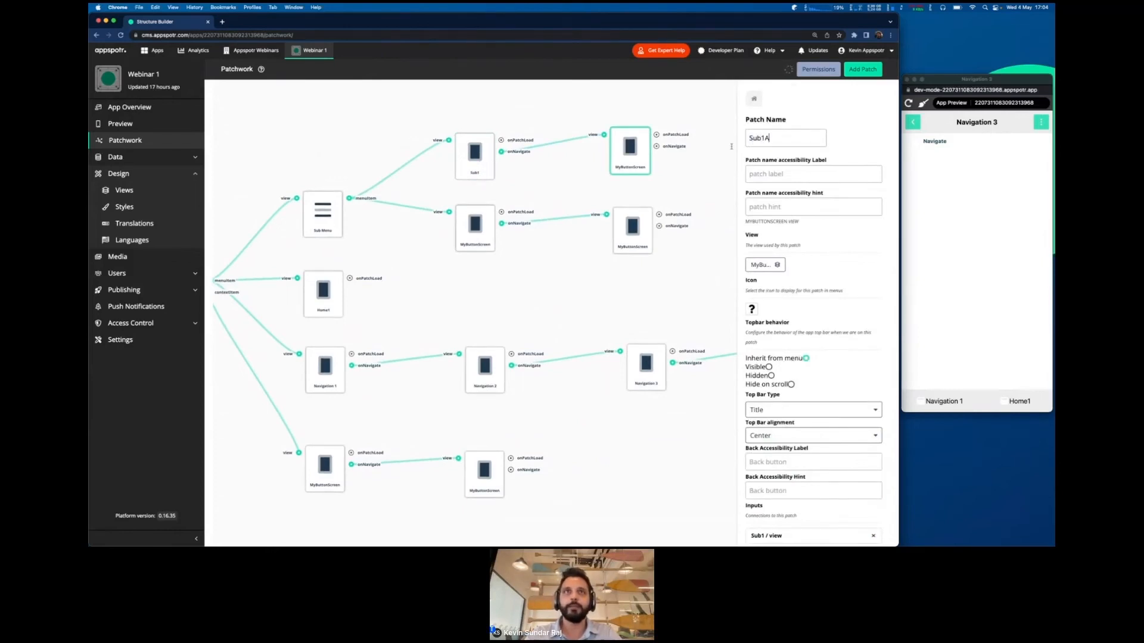
Step: Rename the two patches in the Sub Menu's lower branch Sub2 and Sub2A
click(475, 229)
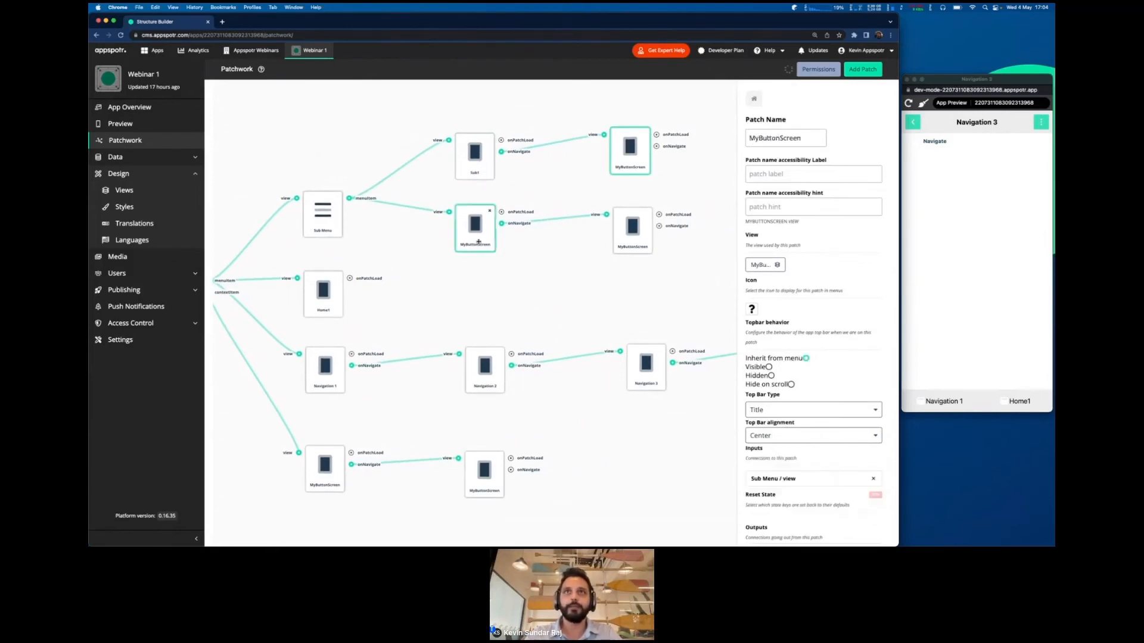
double_click(776, 139)
text(Sub2)
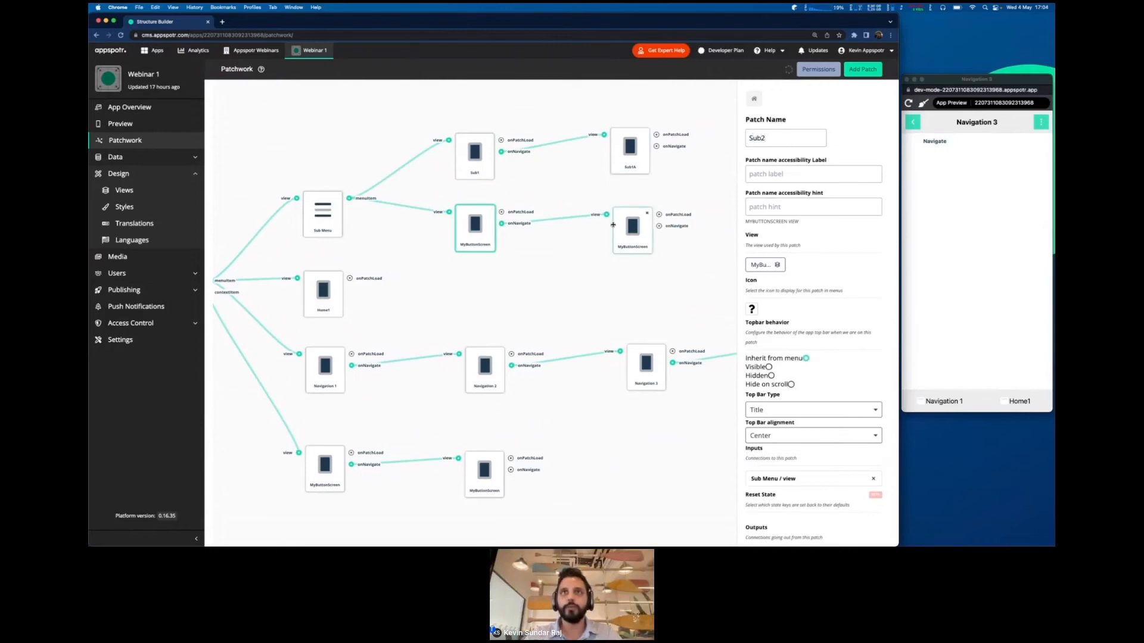
click(613, 225)
double_click(768, 139)
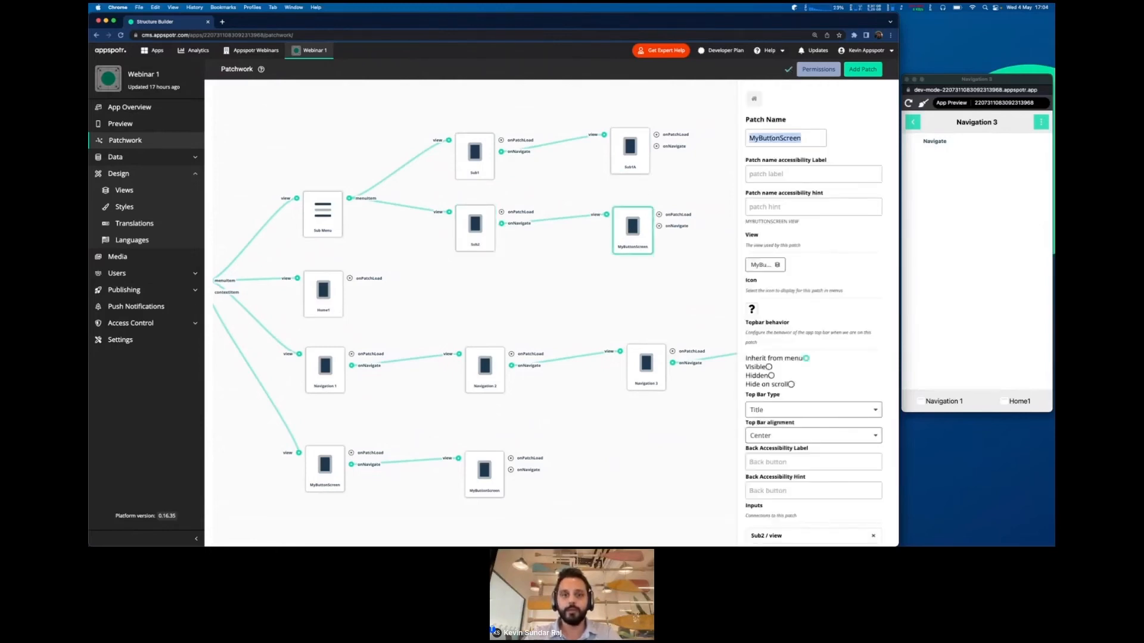
text(Sub2A)
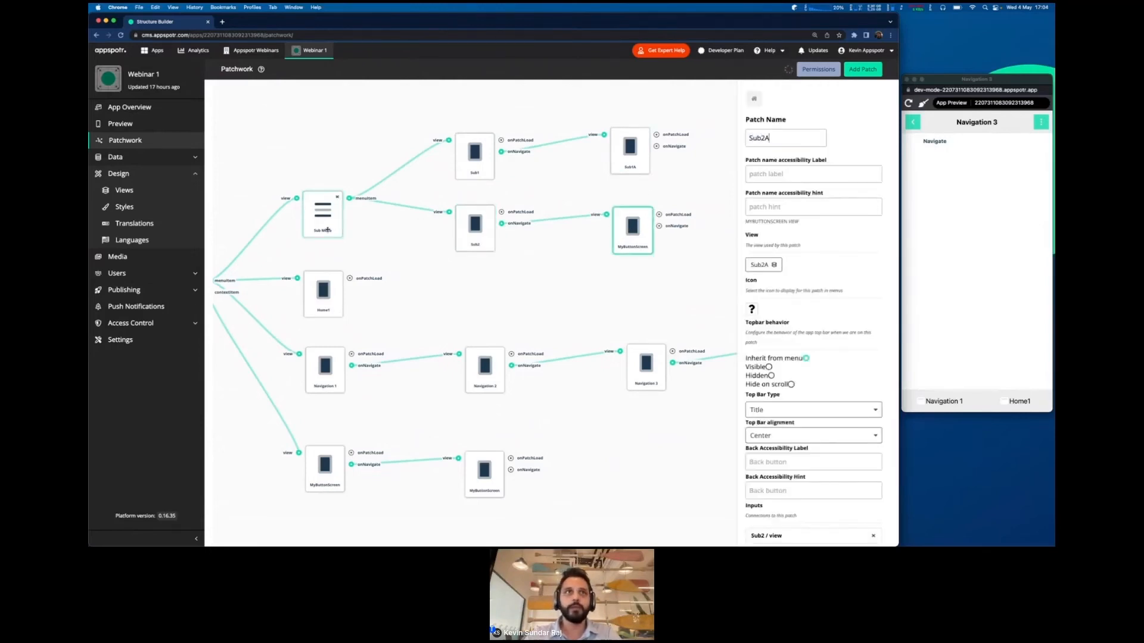
click(355, 240)
Step: Reload the app preview to load the new Sub Menu branch, and bring the whole patch layout into view
drag(354, 239, 524, 222)
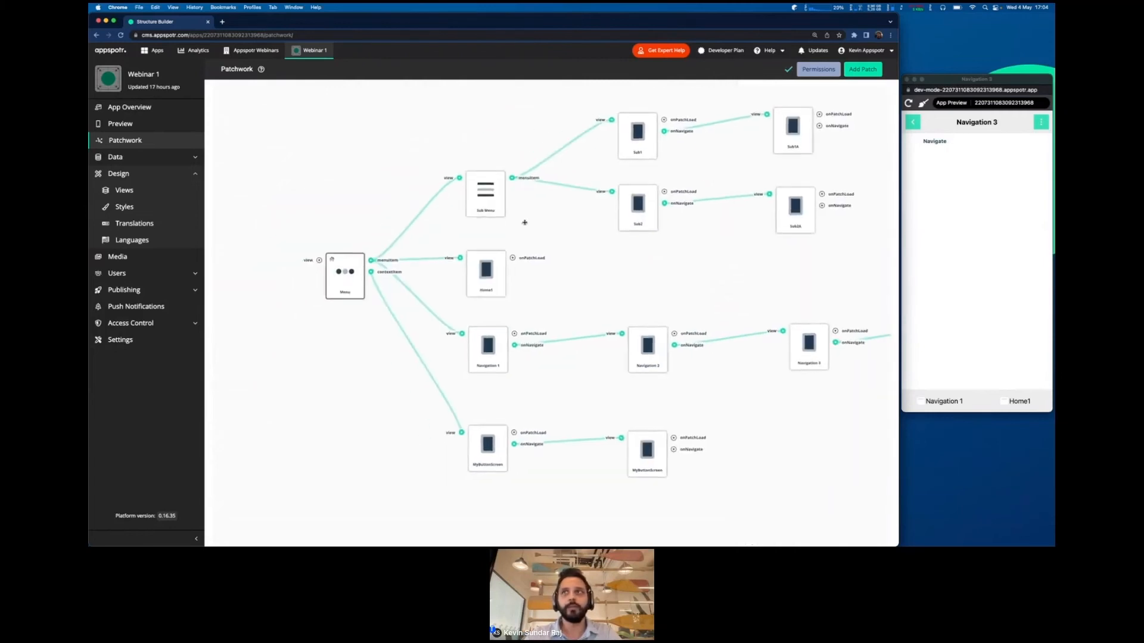
click(1001, 225)
click(909, 104)
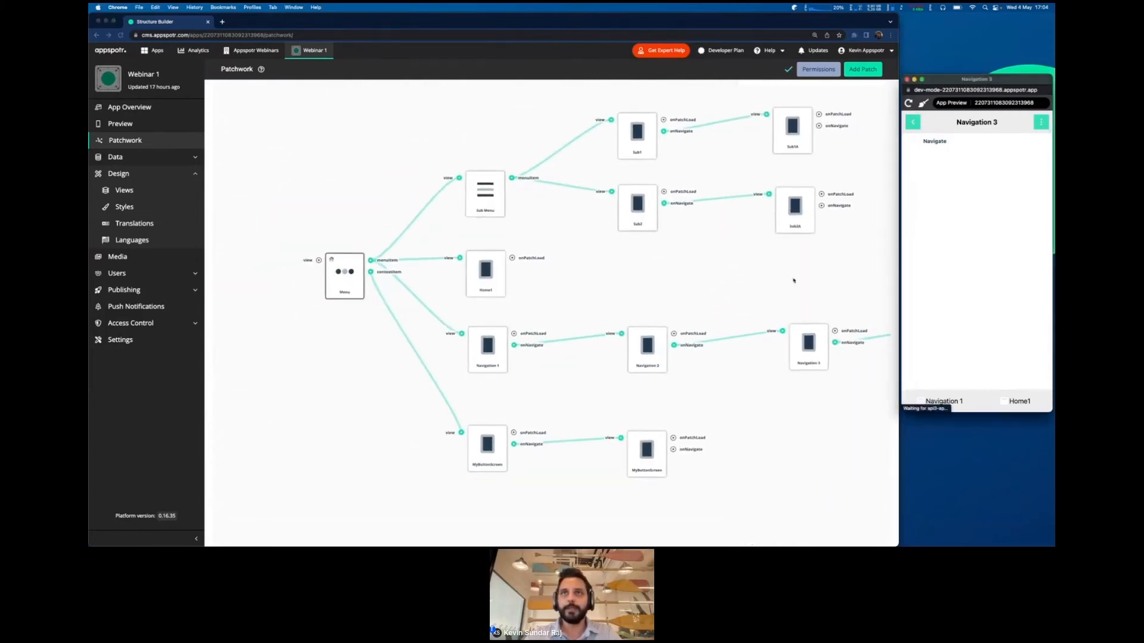
drag(750, 284, 670, 287)
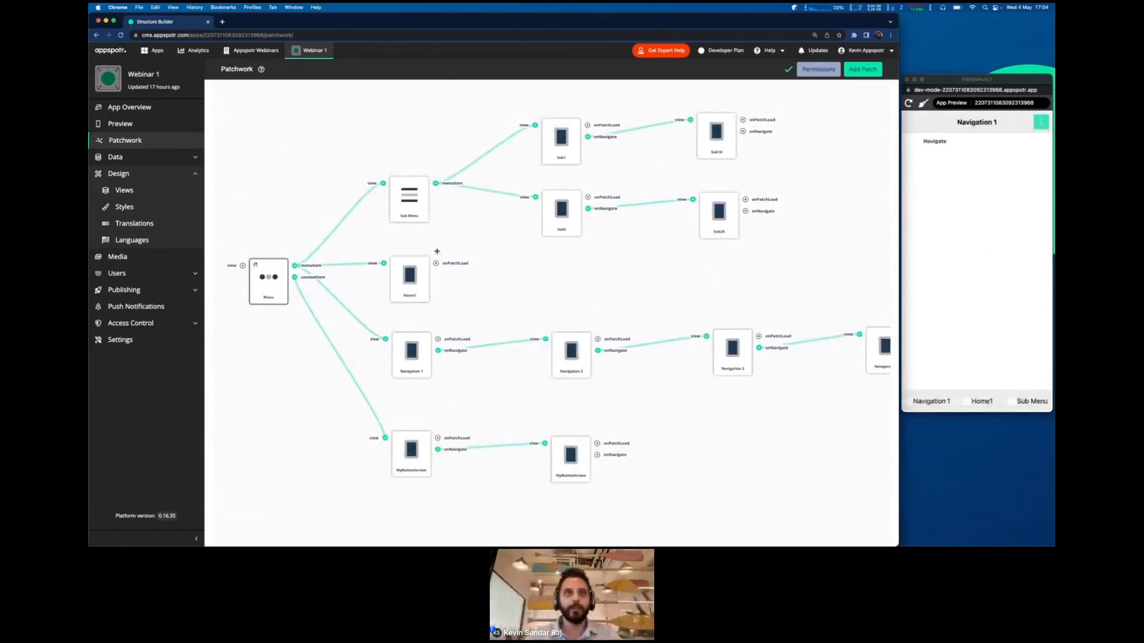
click(952, 300)
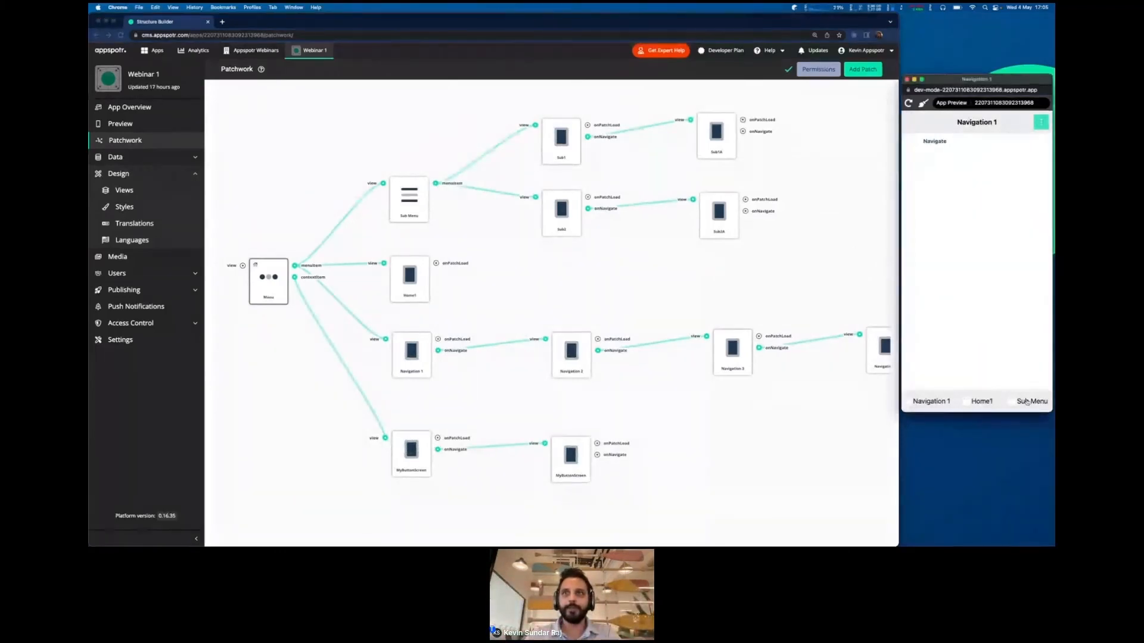
Step: Open the root Menu patch's settings and review the order of its main menu items
click(509, 246)
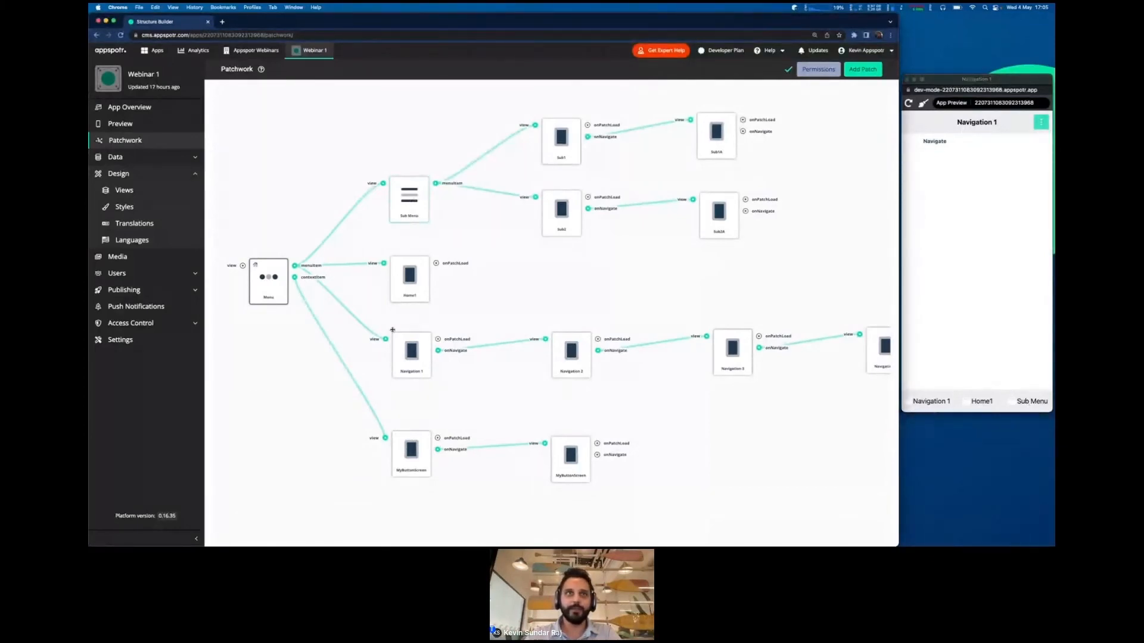
click(267, 288)
scroll(810, 358, down, 5)
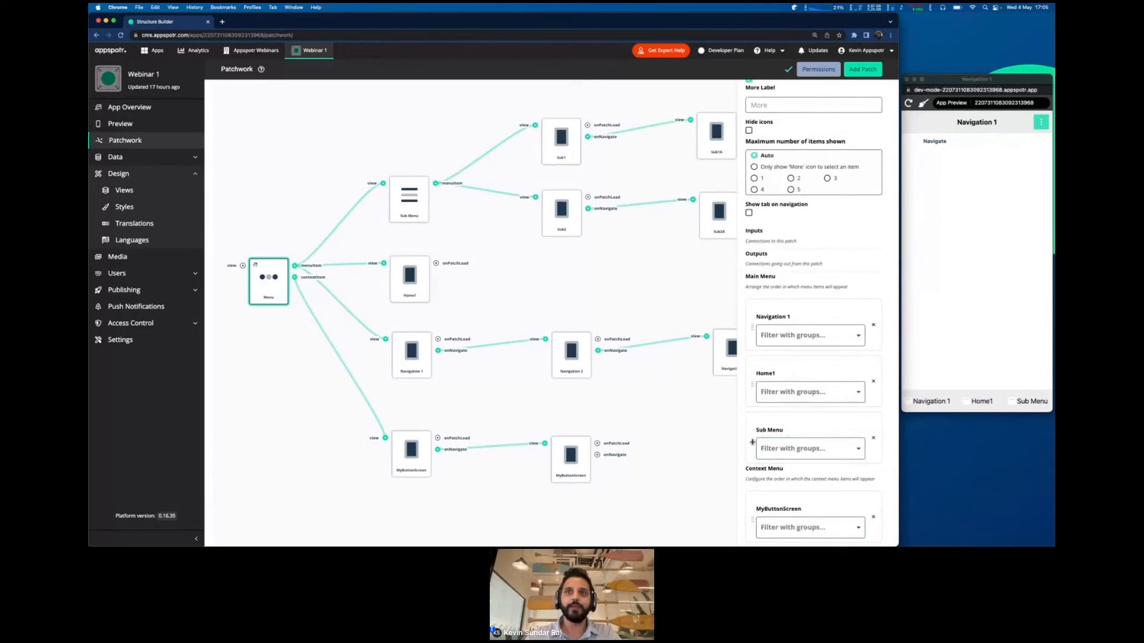
mouse_move(752, 442)
mouse_down()
mouse_move(754, 334)
mouse_move(757, 449)
mouse_up()
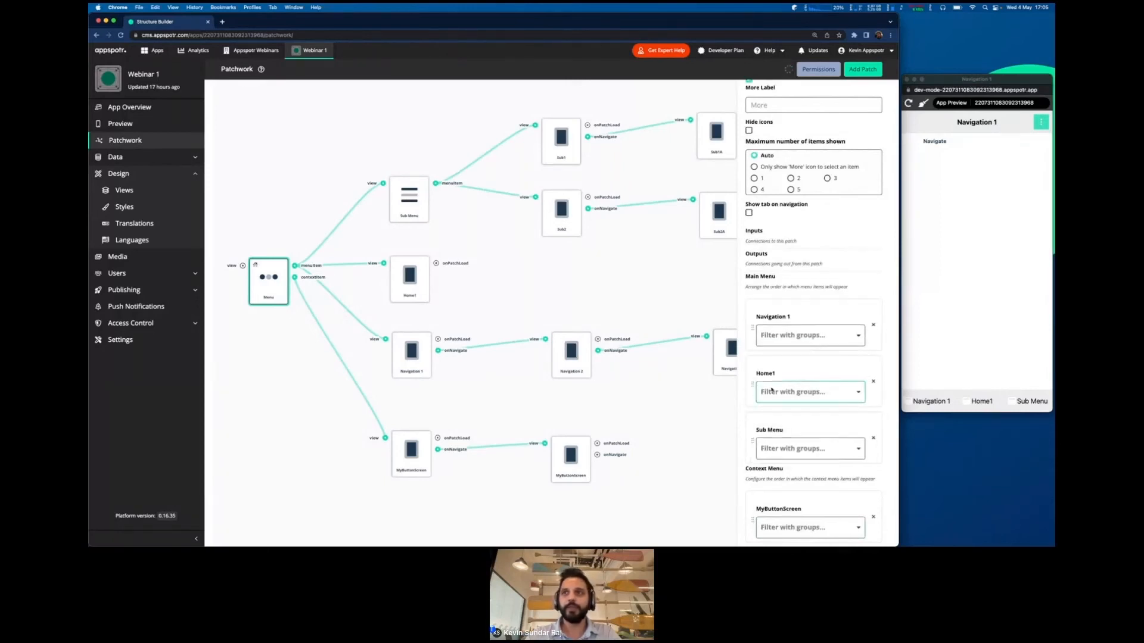
Step: Test the Sub Menu in the app preview by switching between Sub1 and Sub2, following Navigate and going back, and end on Navigation 1
click(952, 347)
click(1030, 403)
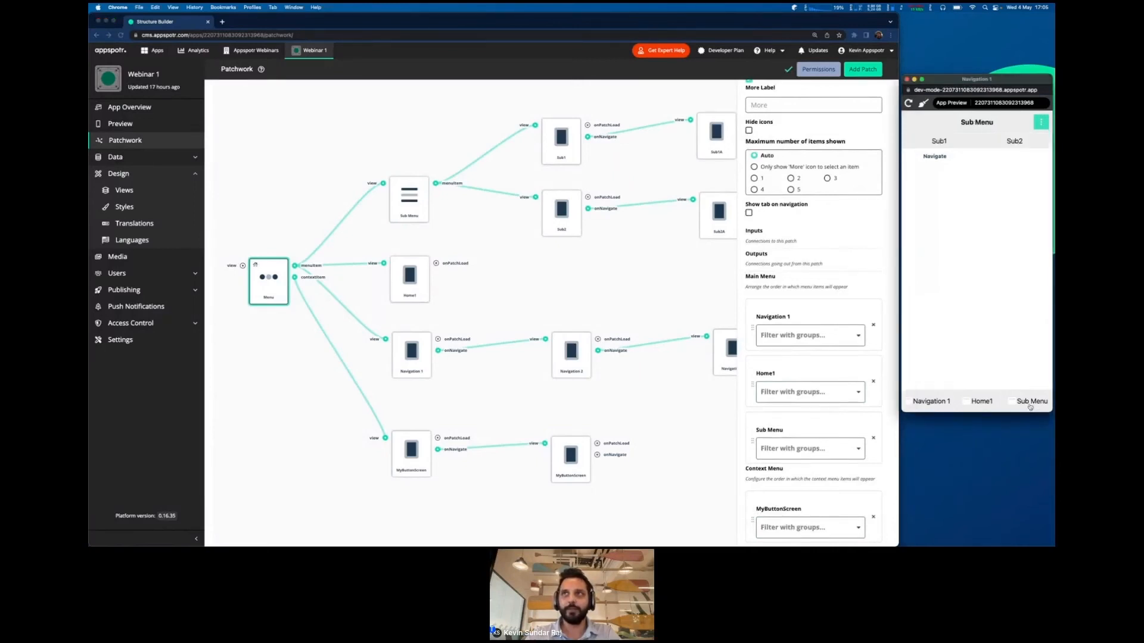
click(1010, 149)
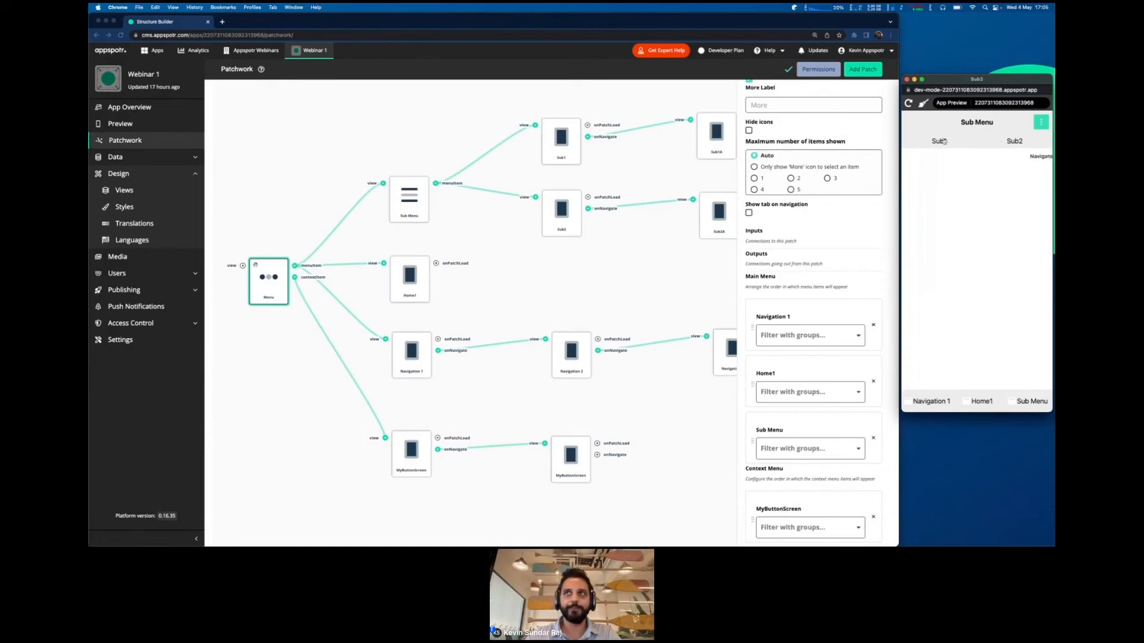
click(940, 162)
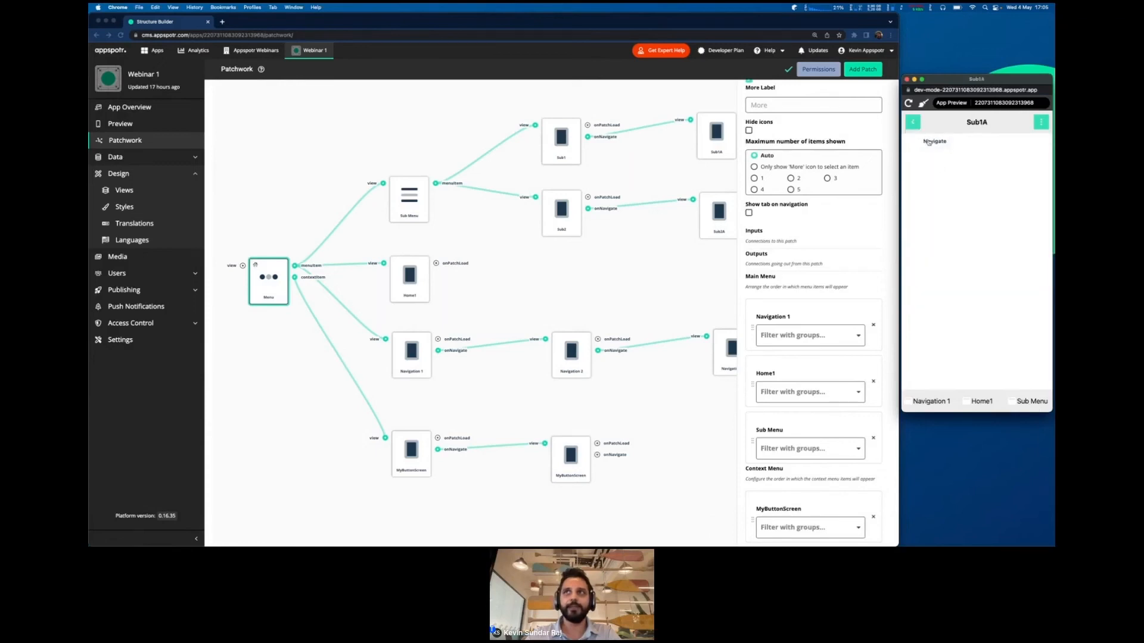
click(915, 124)
click(1014, 141)
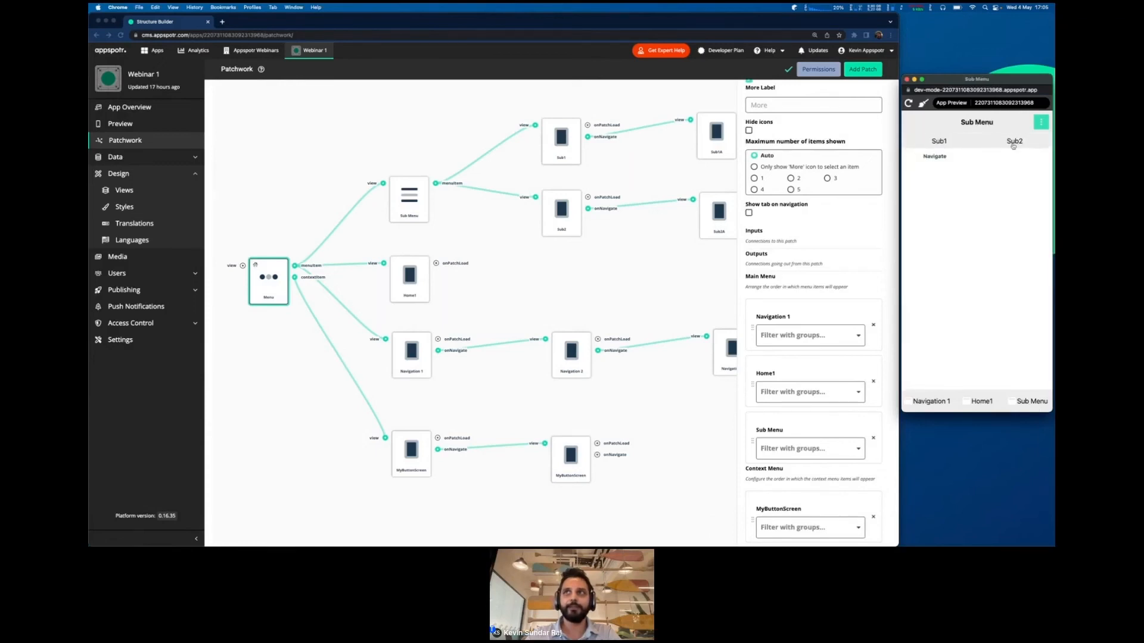
click(941, 156)
click(913, 123)
click(931, 401)
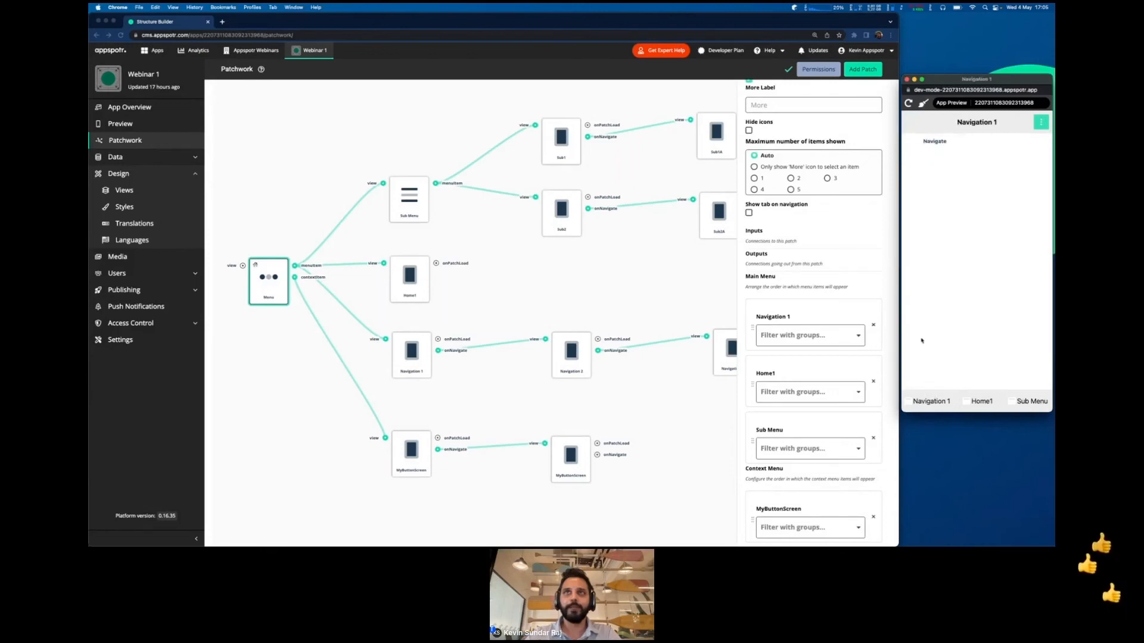
Step: Check the Let's build (2/2) slide, return to the patchwork, and open the Sub Menu's Sub2 tab in the preview
drag(637, 287, 588, 283)
key(ctrl+Right)
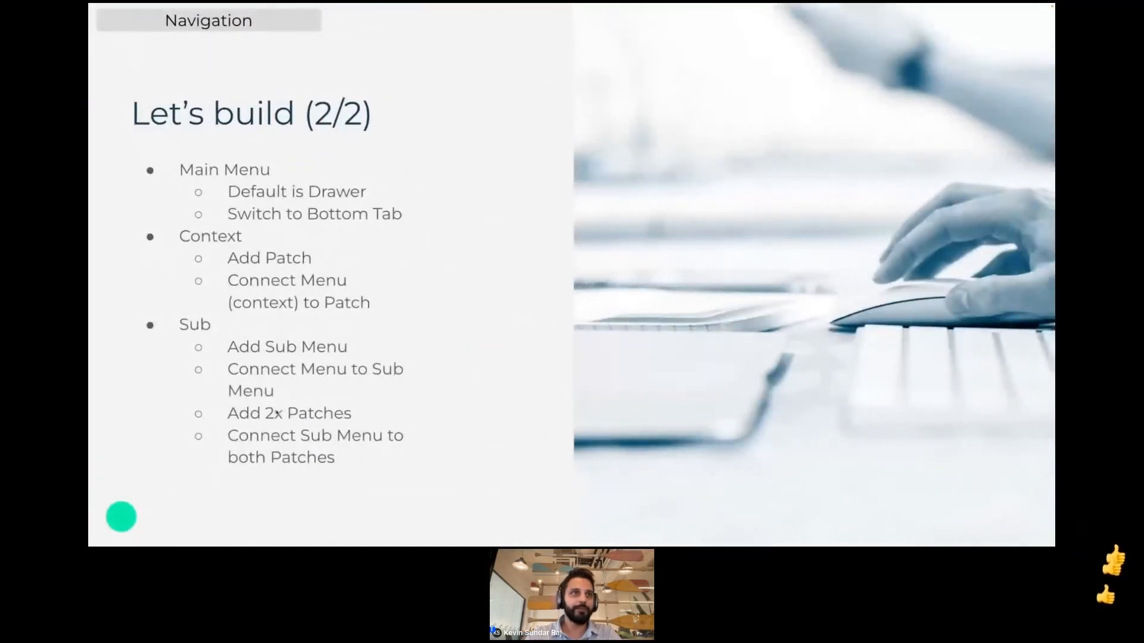
key(ctrl+Left)
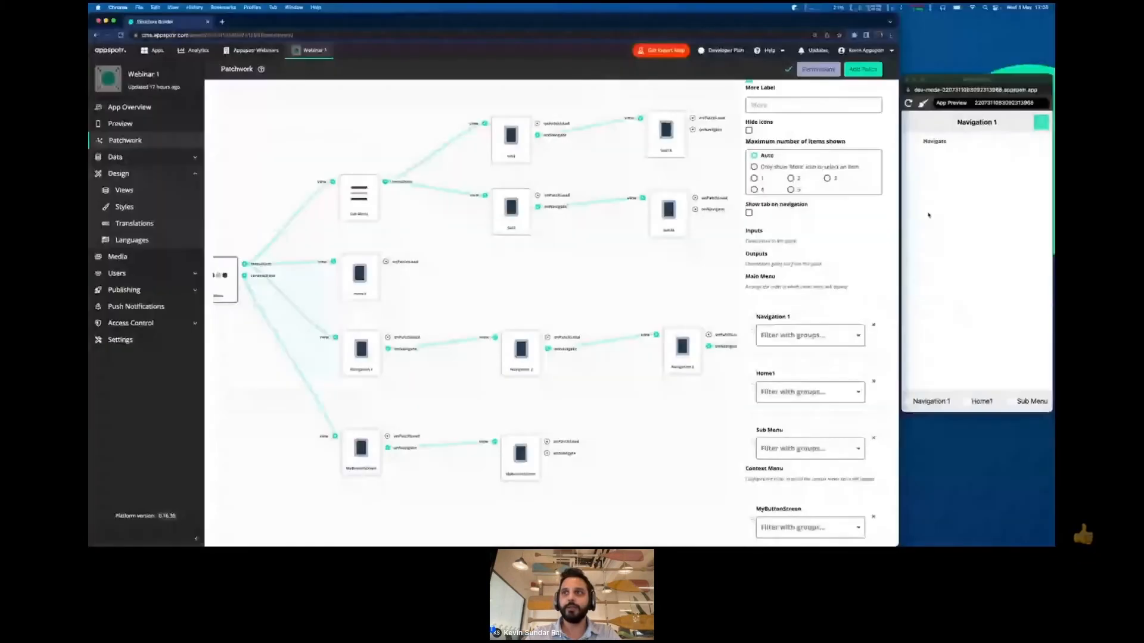
click(1031, 401)
click(1004, 141)
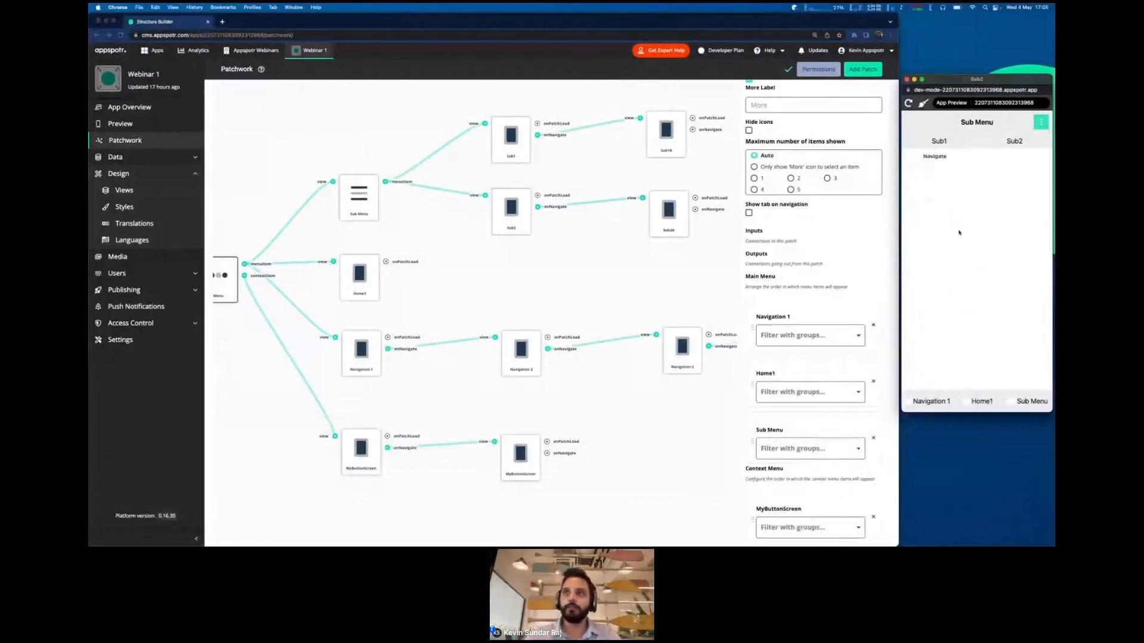
Step: Add a Main Menu navigation patch and place it in free space below Navigation 3
click(589, 257)
drag(530, 272, 579, 279)
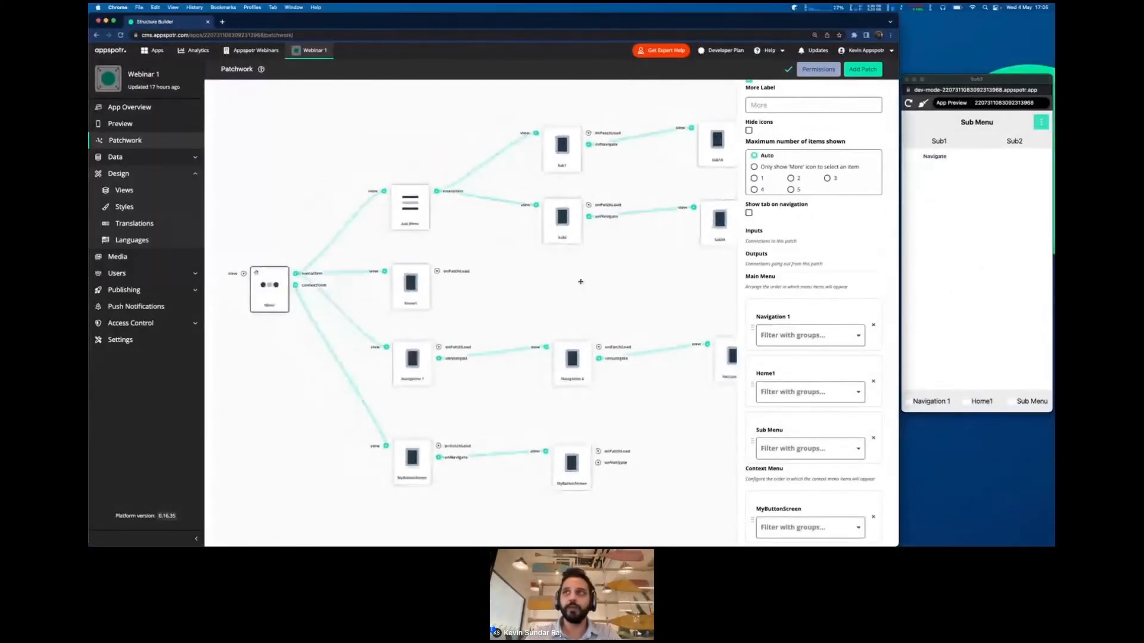
scroll(579, 279, right, 5)
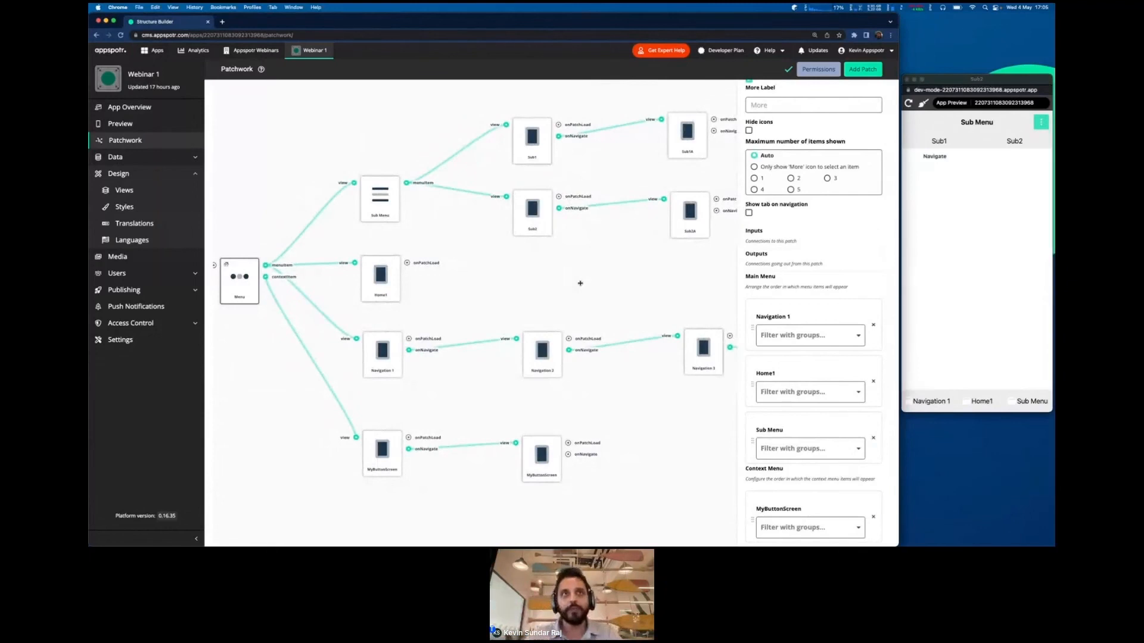
click(856, 70)
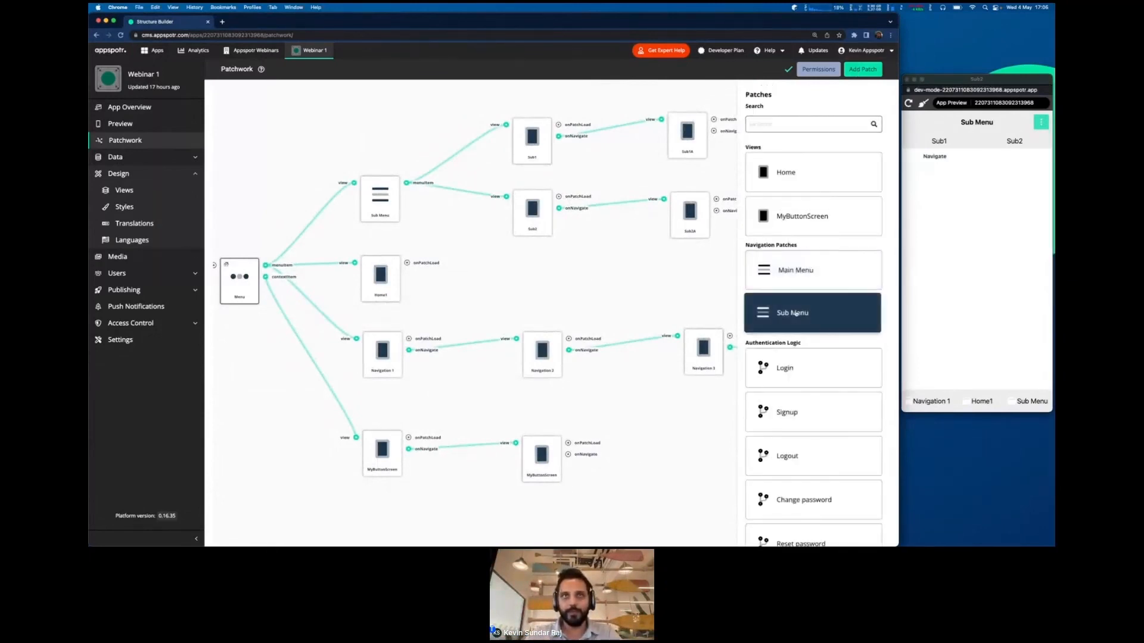
click(789, 278)
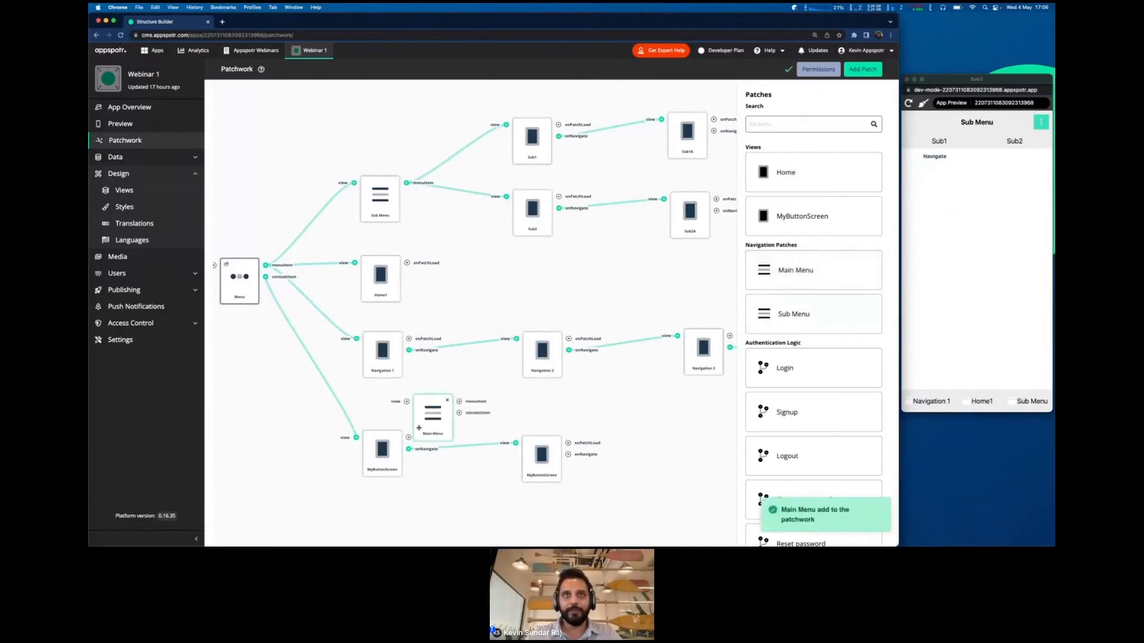
drag(419, 428, 419, 280)
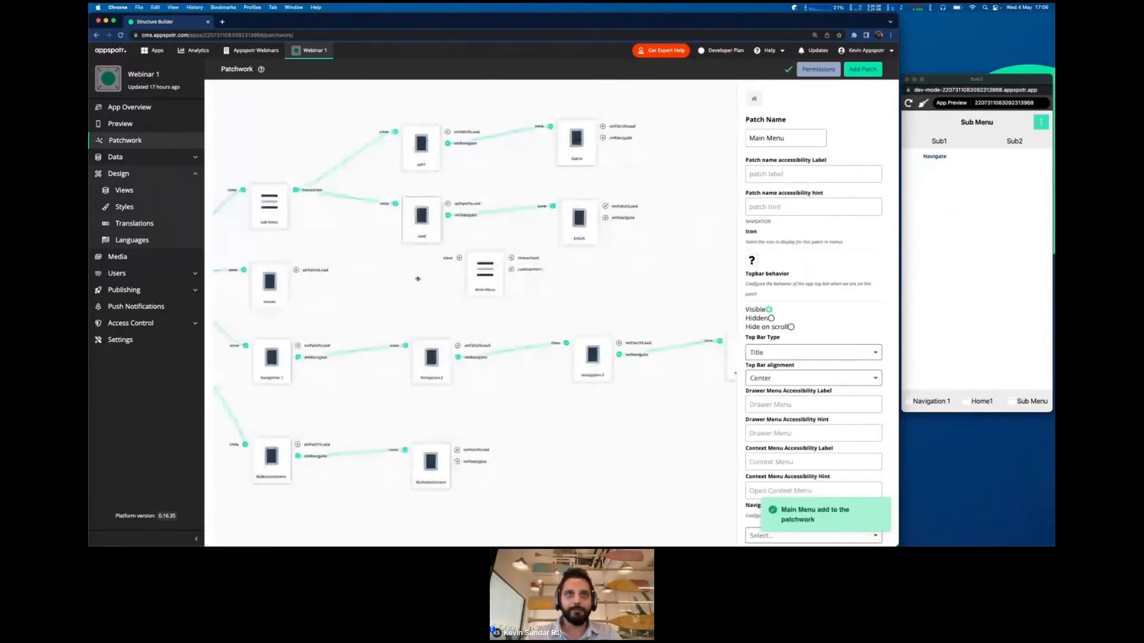
drag(575, 280, 527, 292)
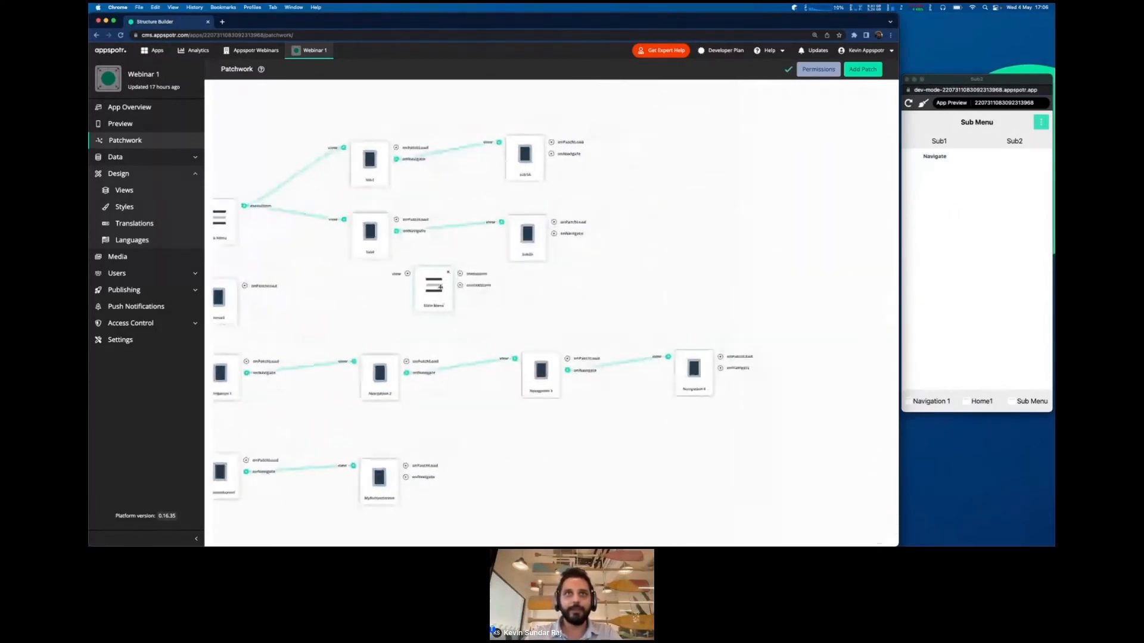
drag(441, 286, 617, 291)
drag(509, 276, 553, 218)
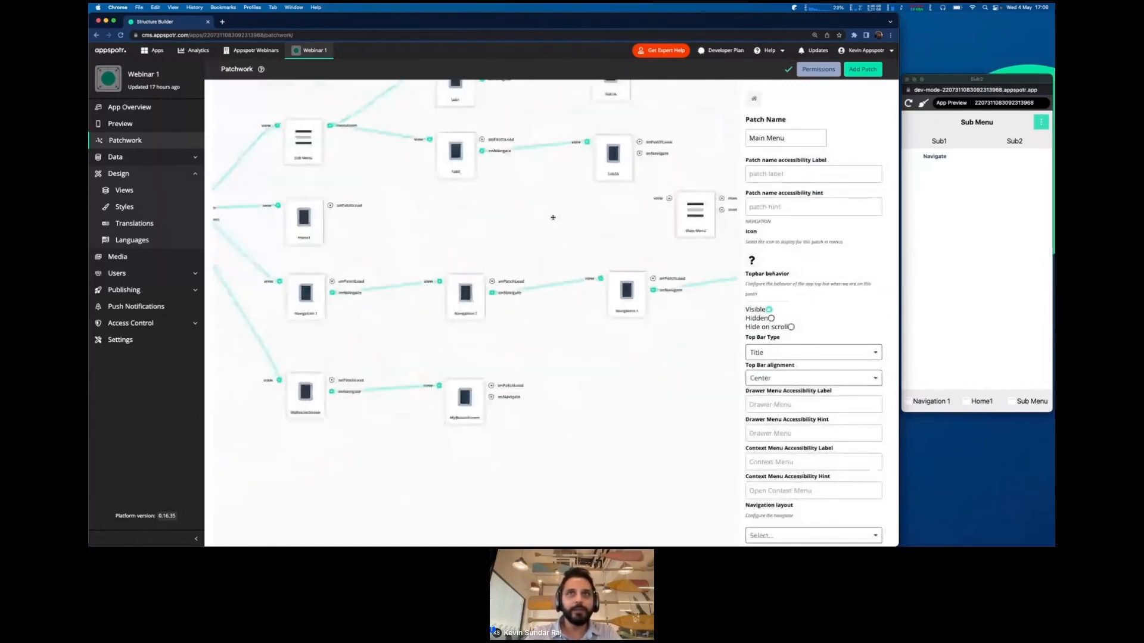
drag(687, 230, 619, 396)
drag(462, 234, 573, 223)
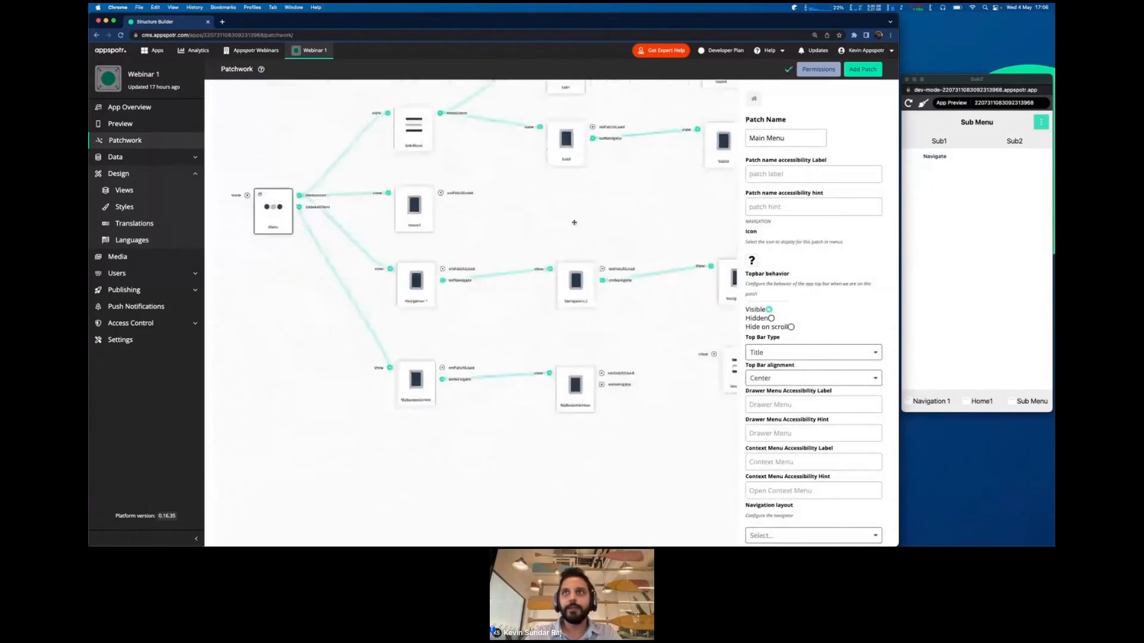
Step: Add a MyButtonScreen patch, move the bottom MyButtonScreen pair lower, and place the new patch in the gap below Navigation 1
click(862, 69)
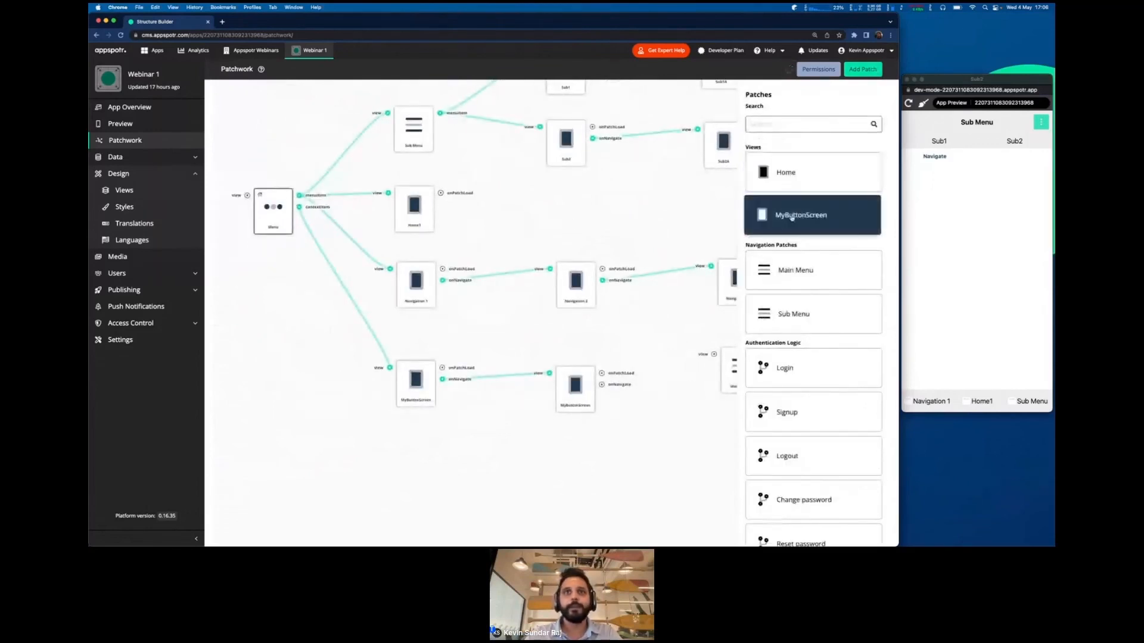
click(802, 216)
drag(675, 345, 647, 286)
drag(507, 345, 448, 385)
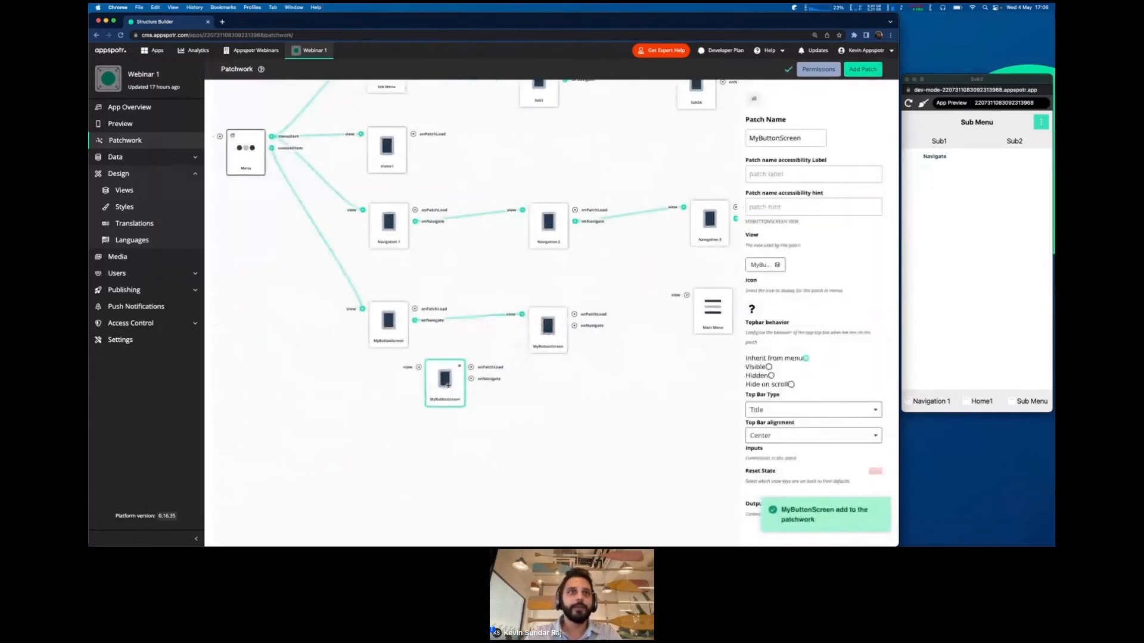
drag(382, 327, 381, 385)
drag(538, 340, 539, 405)
drag(443, 394, 390, 309)
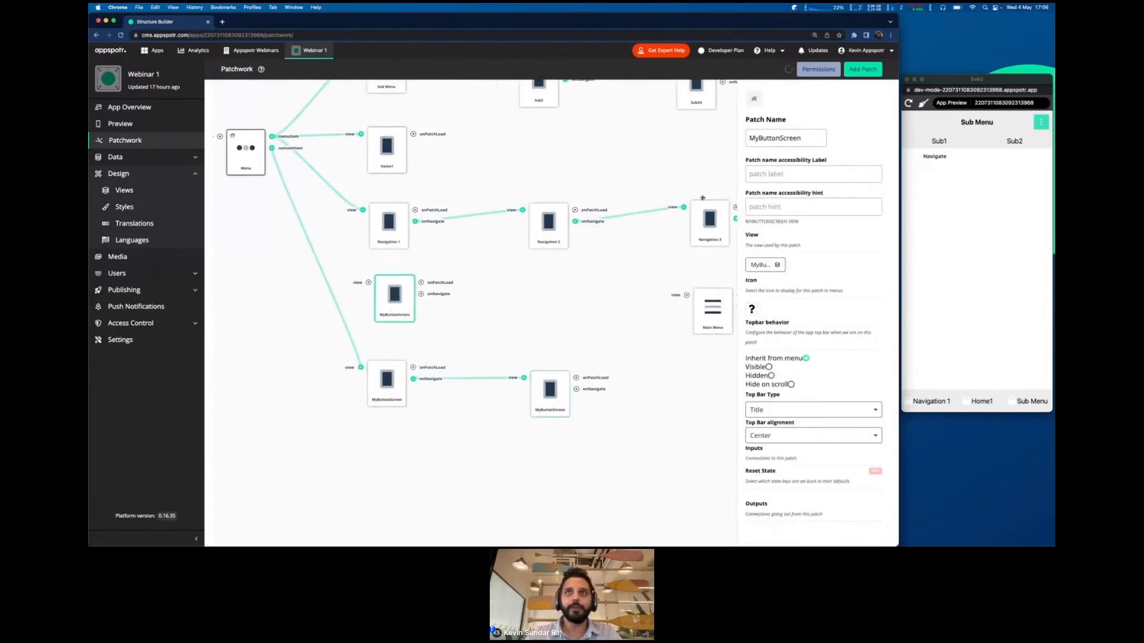
Step: Rename the new MyButtonScreen patch below Navigation 1 as Hidden Menu
double_click(768, 138)
text(Hidden)
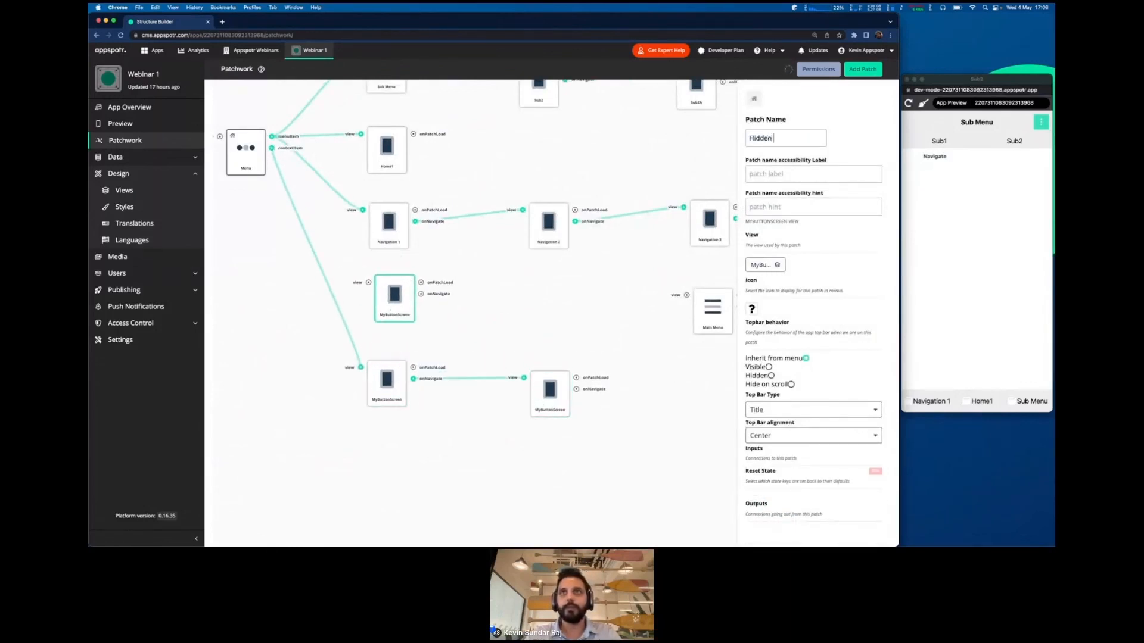
text( Menu)
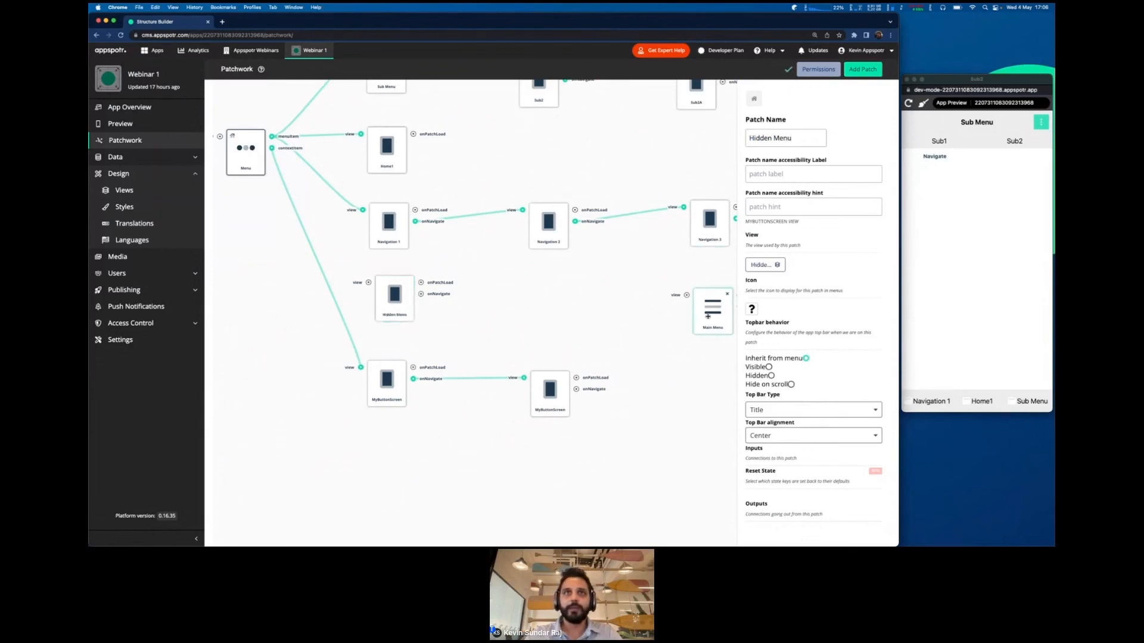
Step: Place the Main Menu patch beside Hidden Menu, and connect the root Menu's menuItem to Hidden Menu and its onNavigate to Main Menu
drag(708, 316, 550, 311)
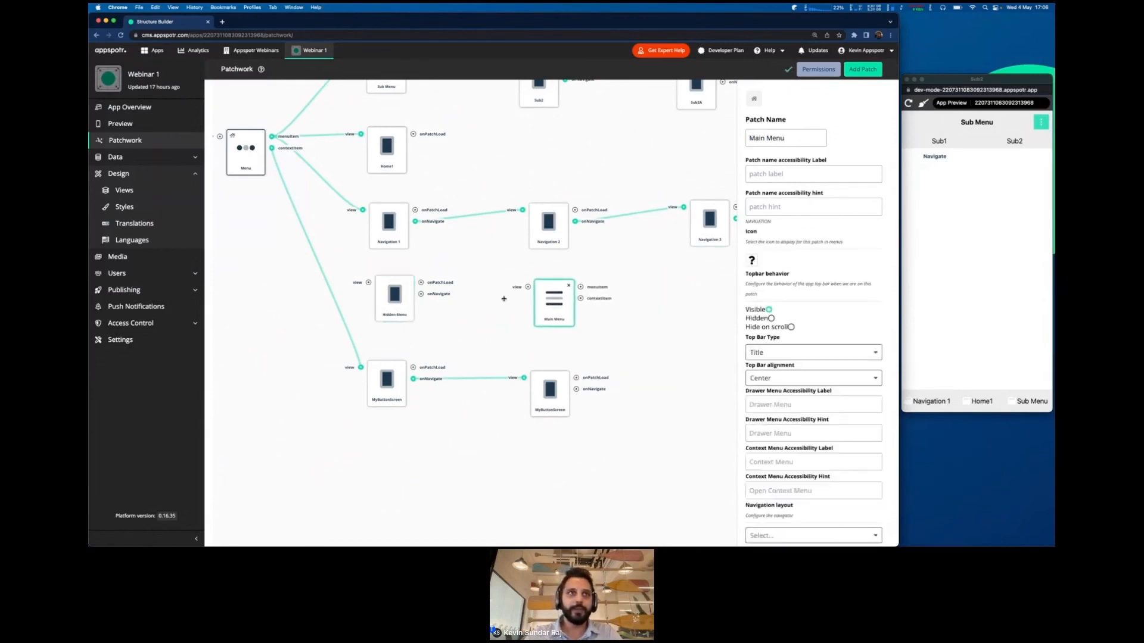
drag(271, 147, 528, 287)
click(553, 301)
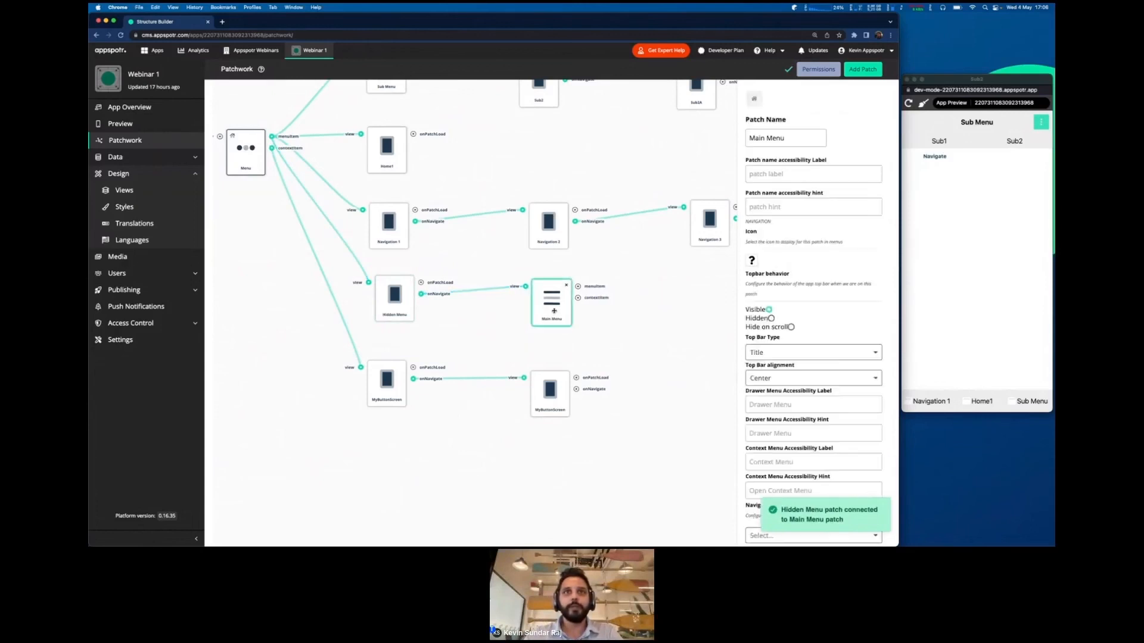
Step: Add two MyButtonScreen patches beside the new Main Menu patch and connect its menuItem output to both
click(862, 69)
double_click(793, 216)
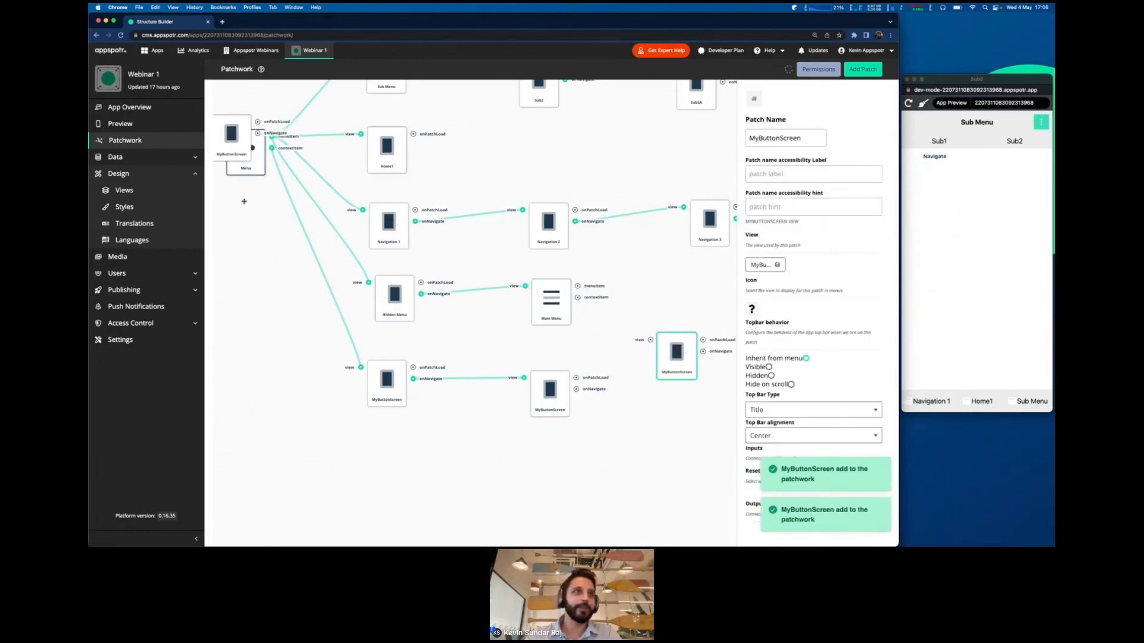
drag(604, 361, 430, 348)
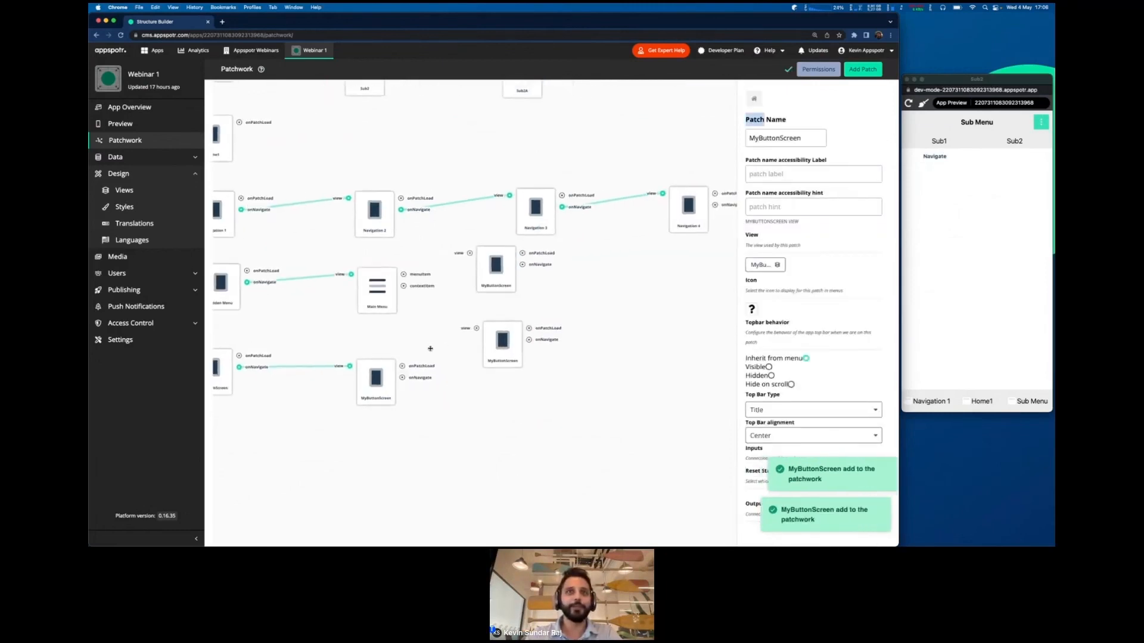
drag(503, 270, 548, 276)
drag(509, 325, 547, 332)
drag(402, 273, 514, 255)
drag(403, 286, 598, 354)
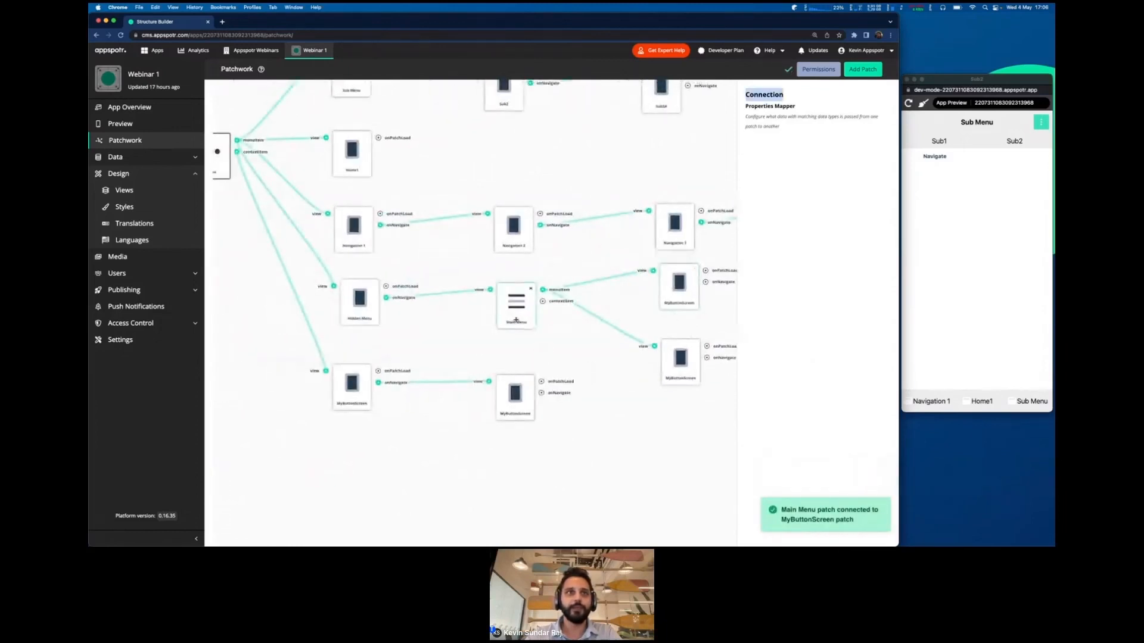
Step: Reload the app preview, follow Navigate from the Hidden Menu tab into the nested main menu, and reload the preview again
click(969, 275)
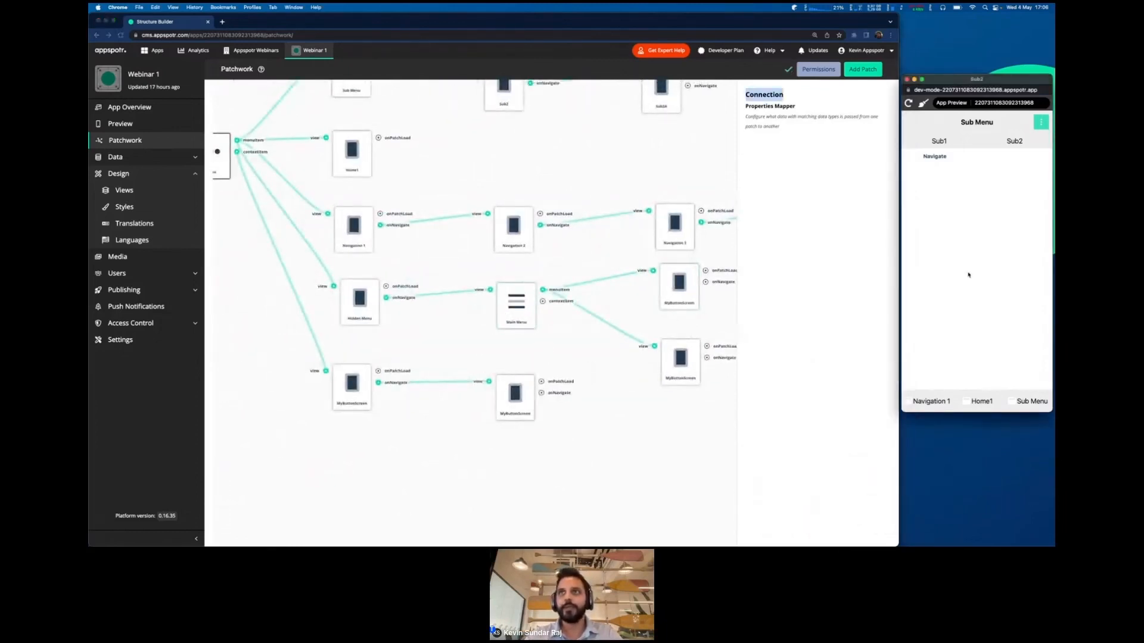
click(908, 104)
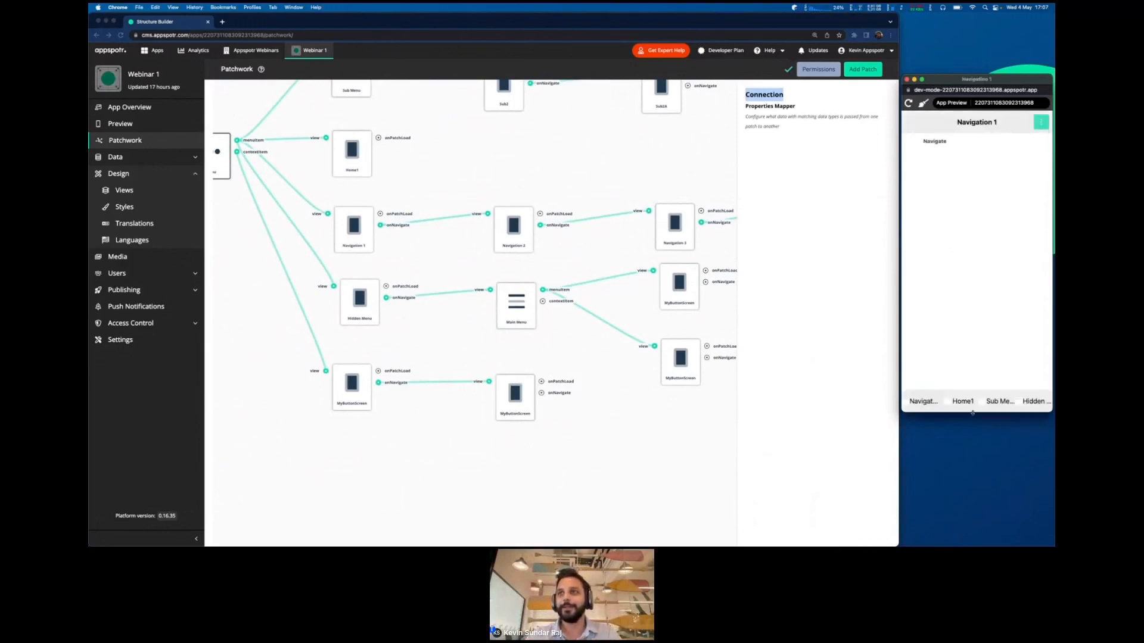
click(1034, 403)
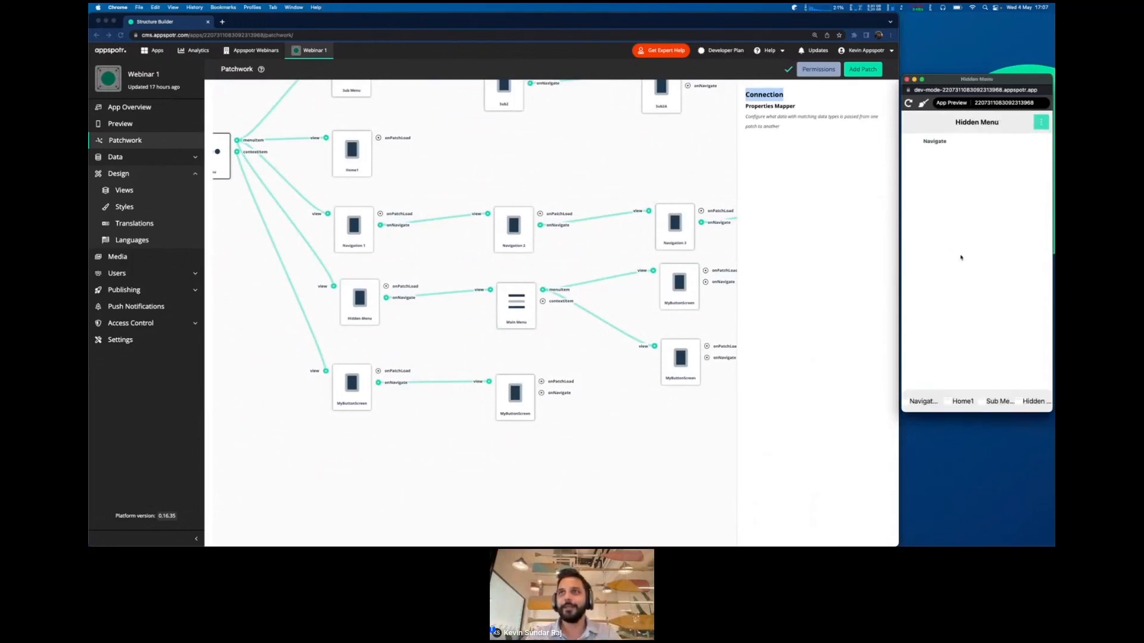
click(933, 143)
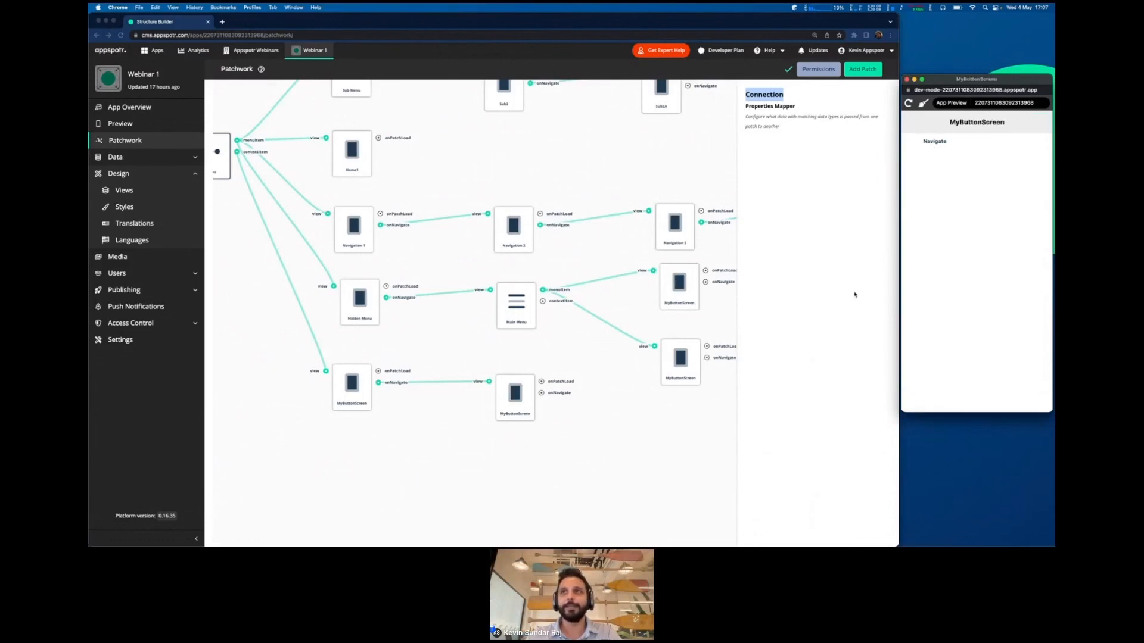
drag(583, 279, 512, 246)
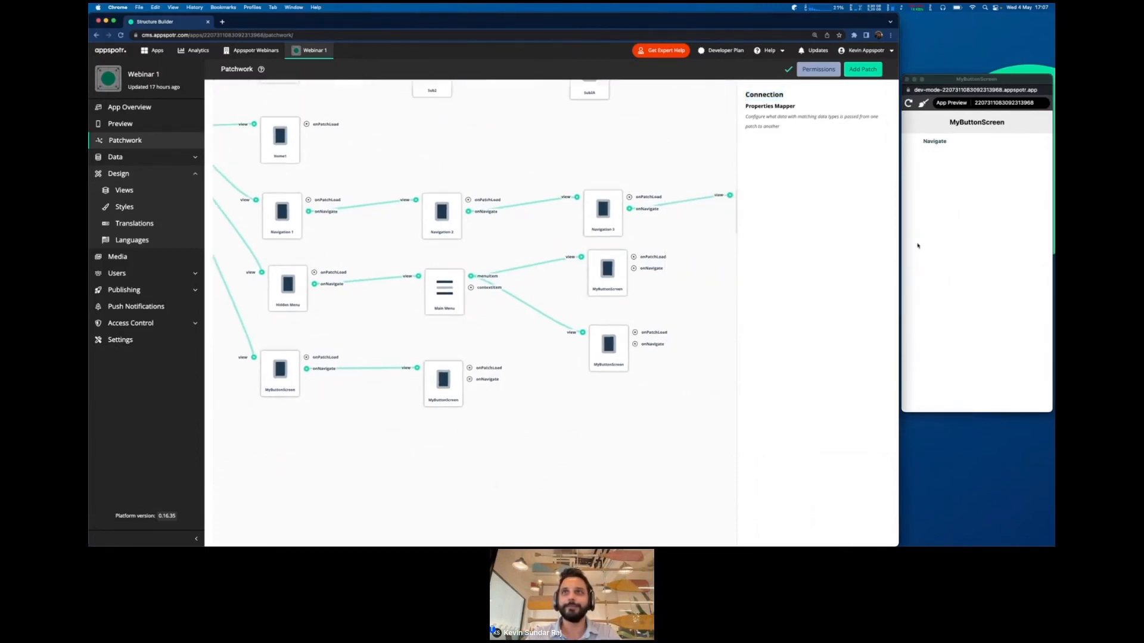
click(947, 243)
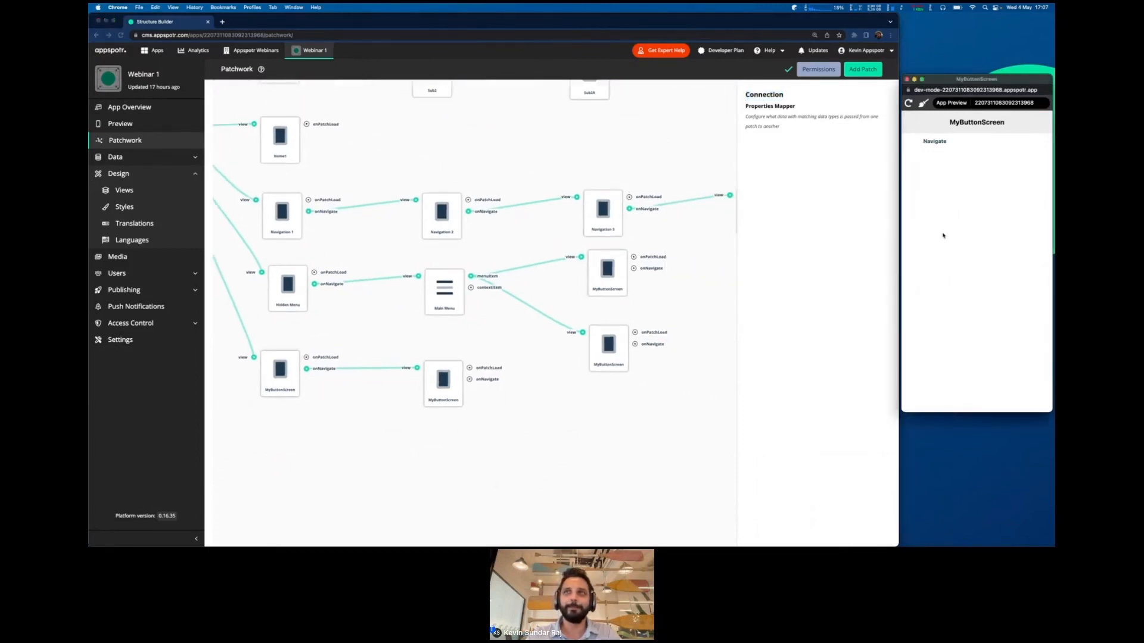
click(908, 103)
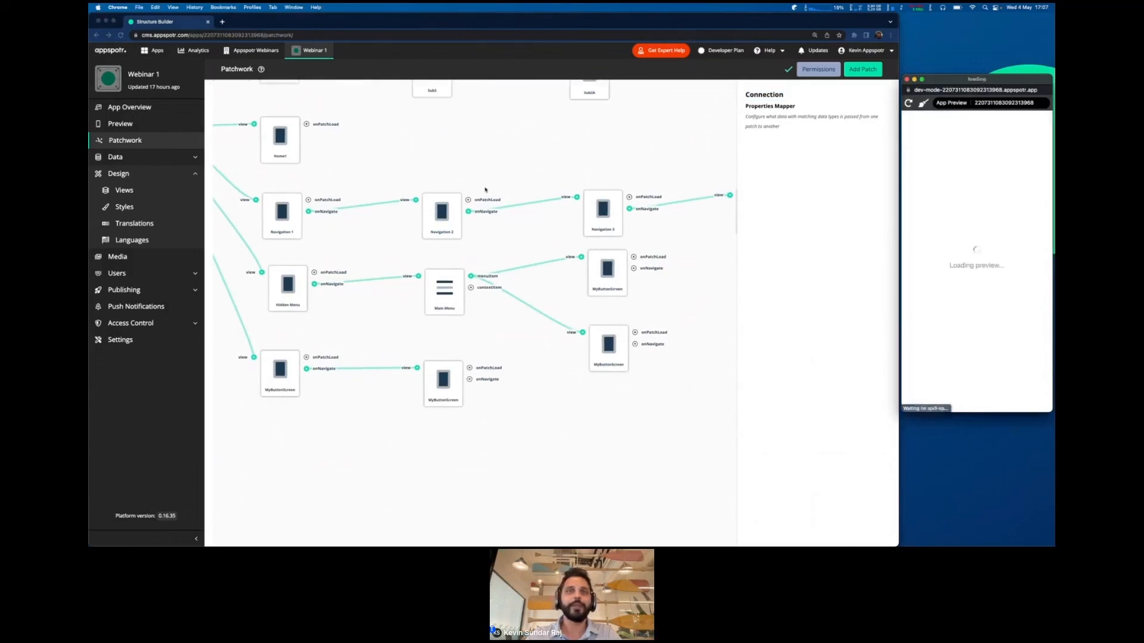
Step: Switch to the slide presentation and go back to the Let's build (1/2) slide
click(461, 162)
drag(461, 163, 550, 256)
key(ctrl+Right)
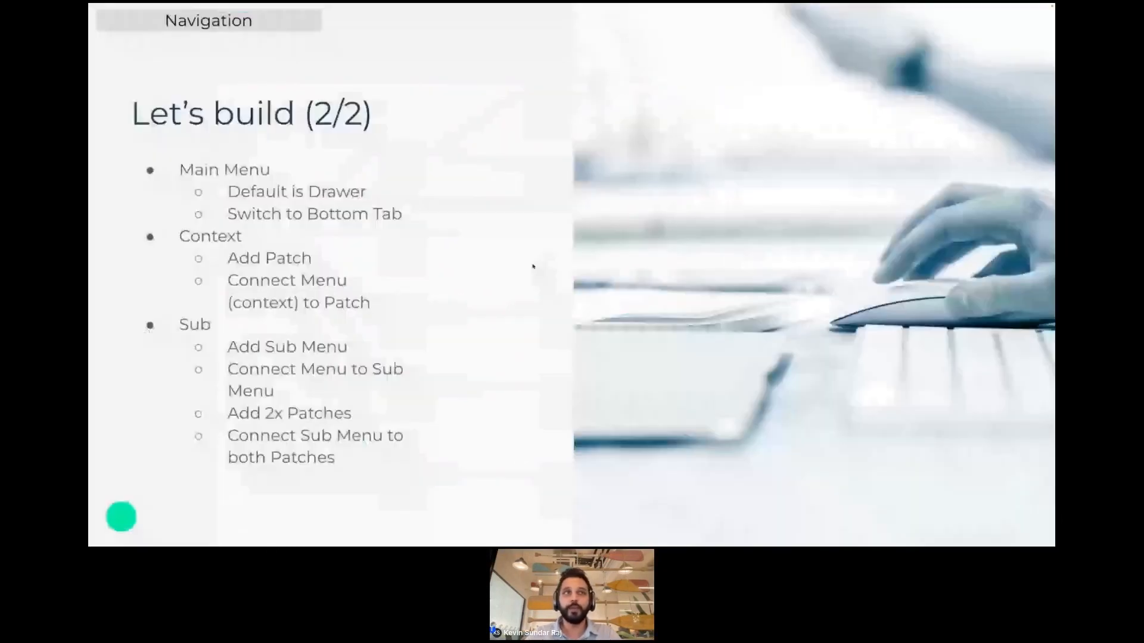
key(Left)
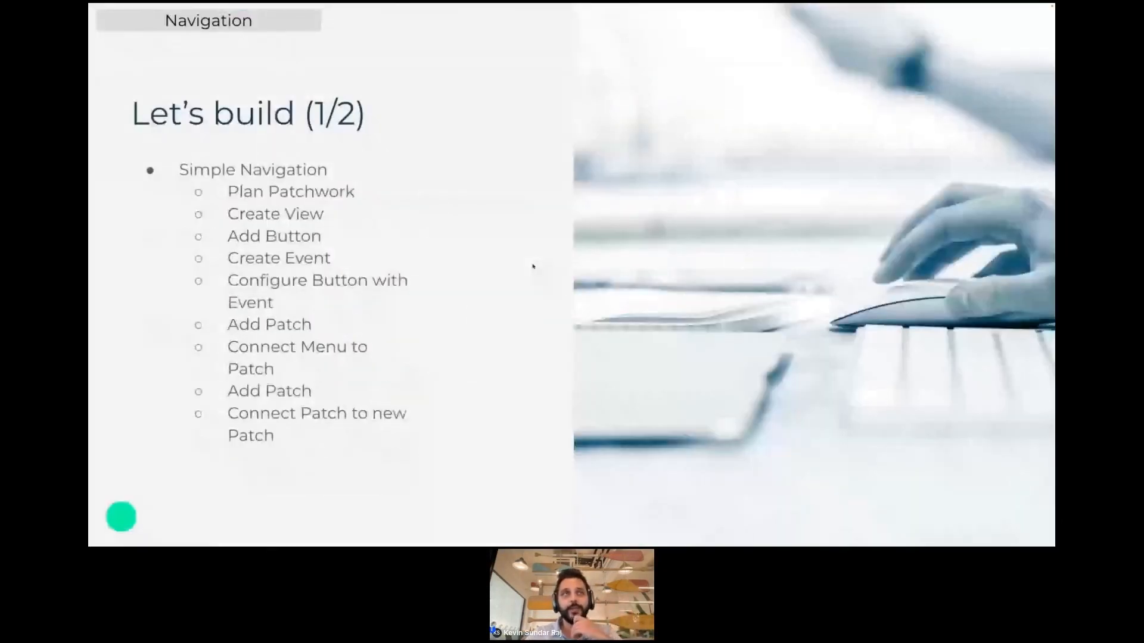